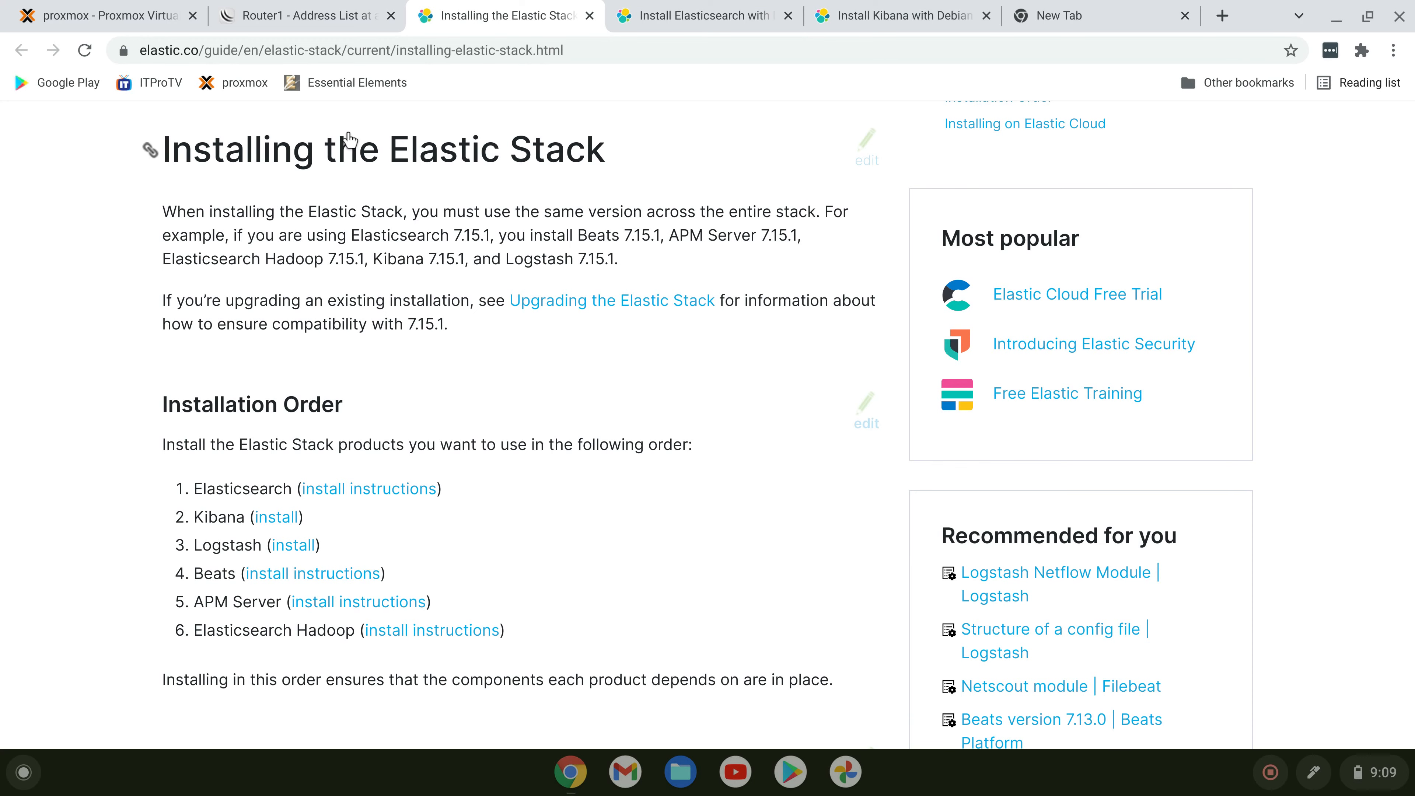
Check the router's address list, run ip a in the Proxmox console to view the ElkDemo container's network addresses, and clear the terminal.
click(301, 17)
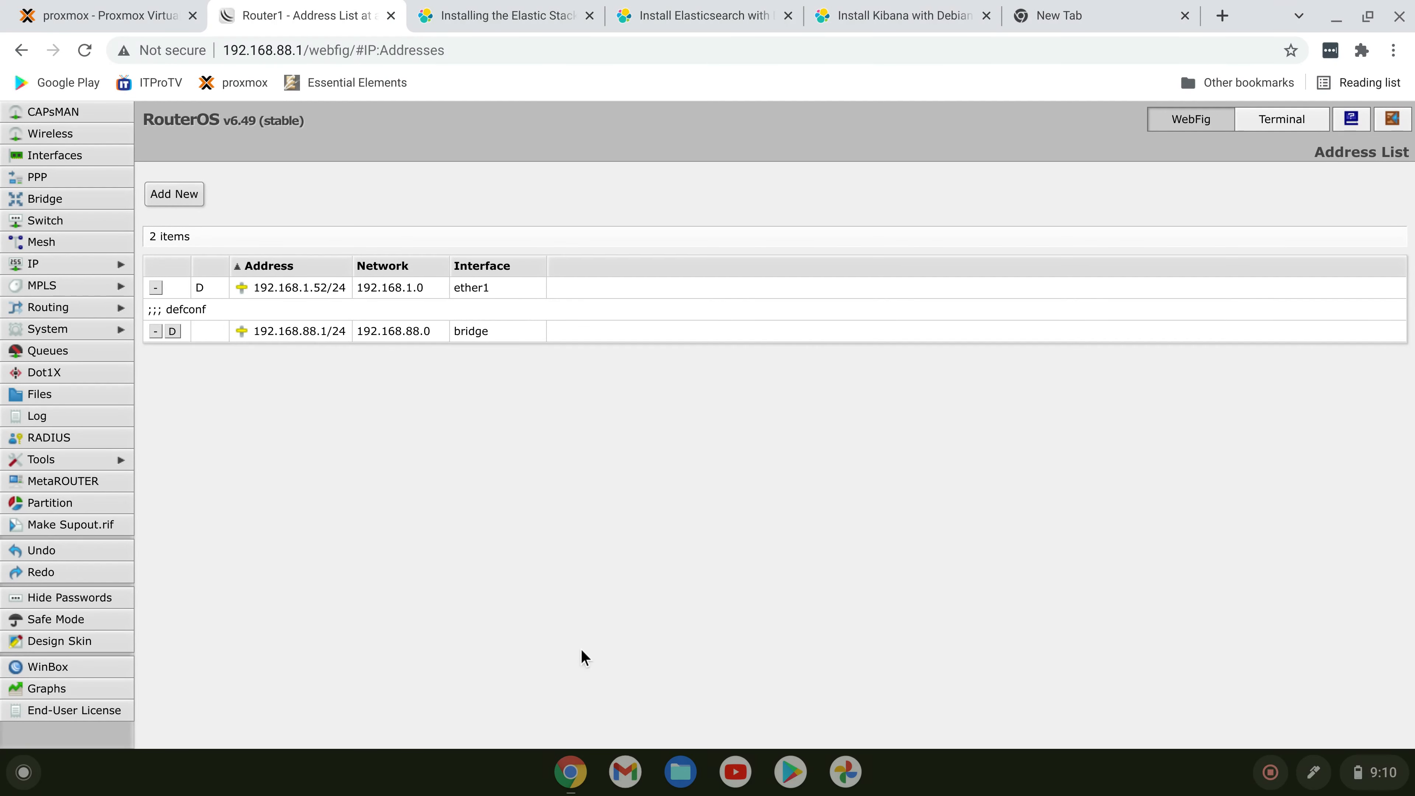
click(570, 771)
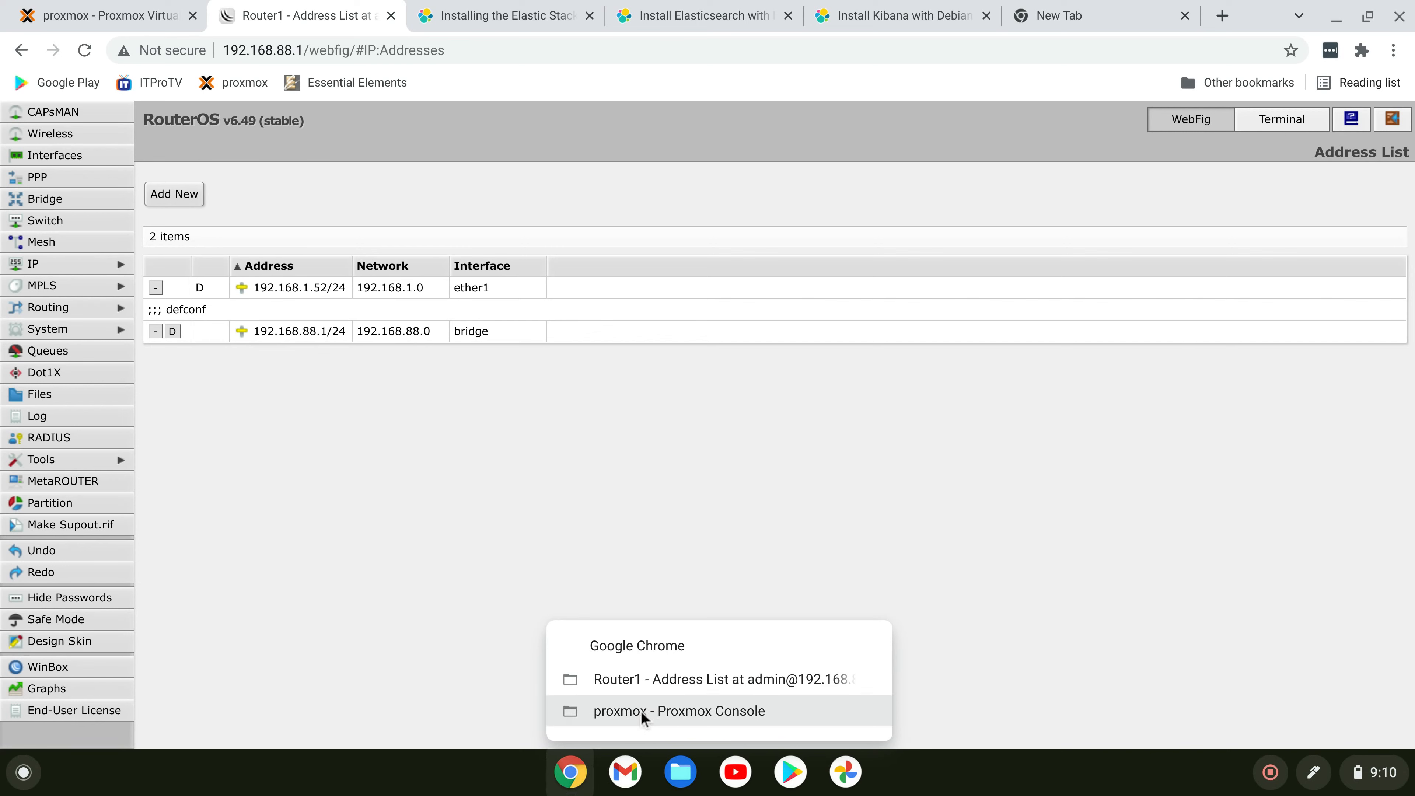
click(641, 712)
drag(598, 119, 563, 129)
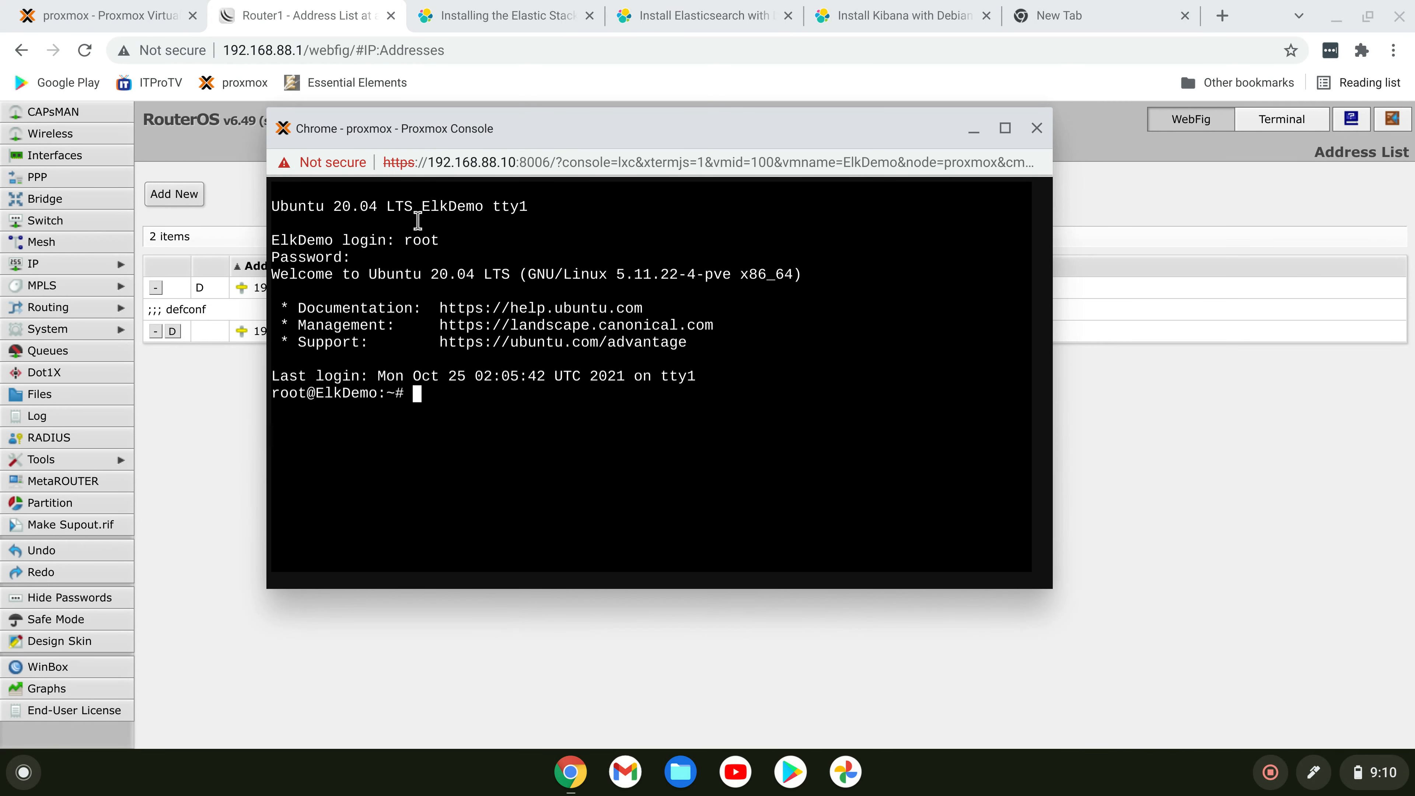
text(ip a)
key(Return)
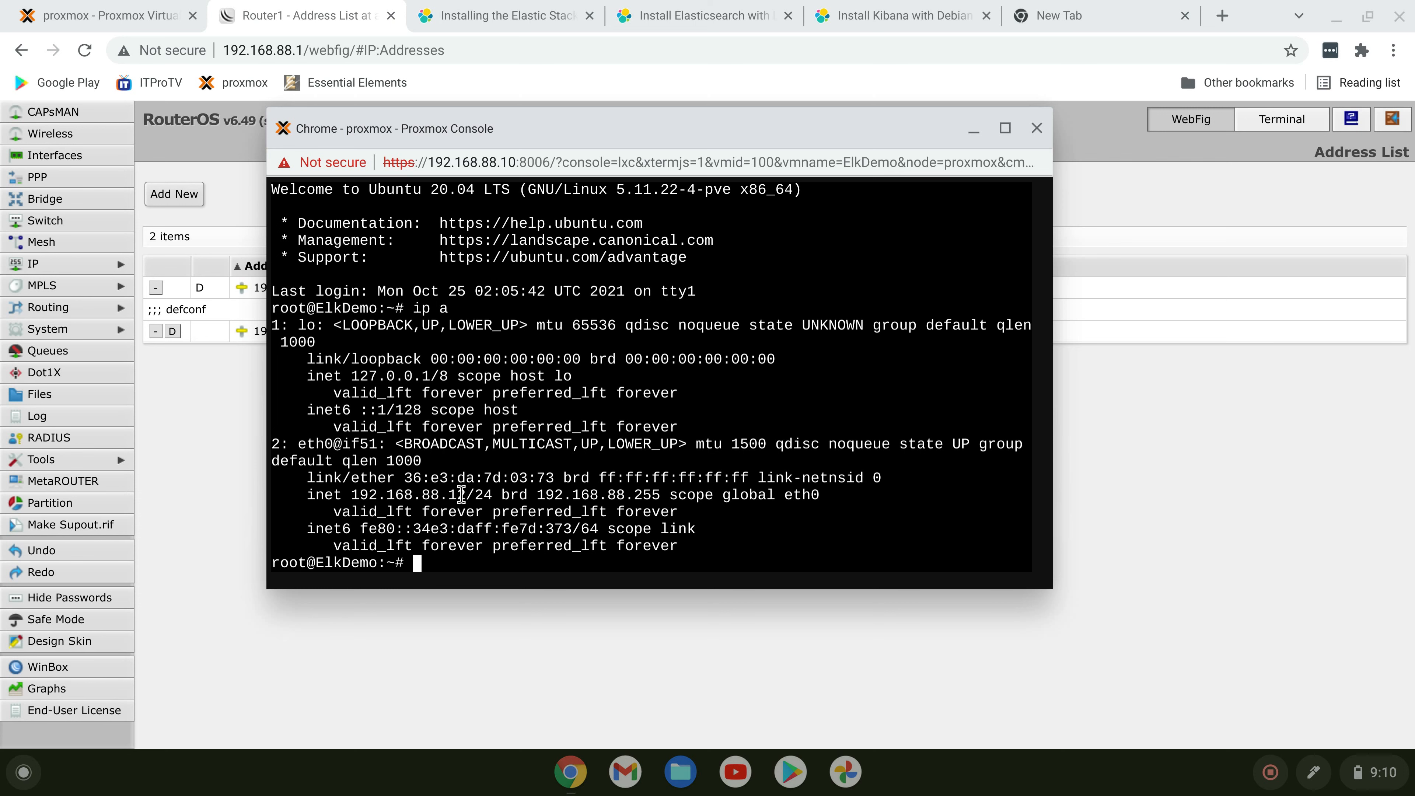
text(clear)
key(Return)
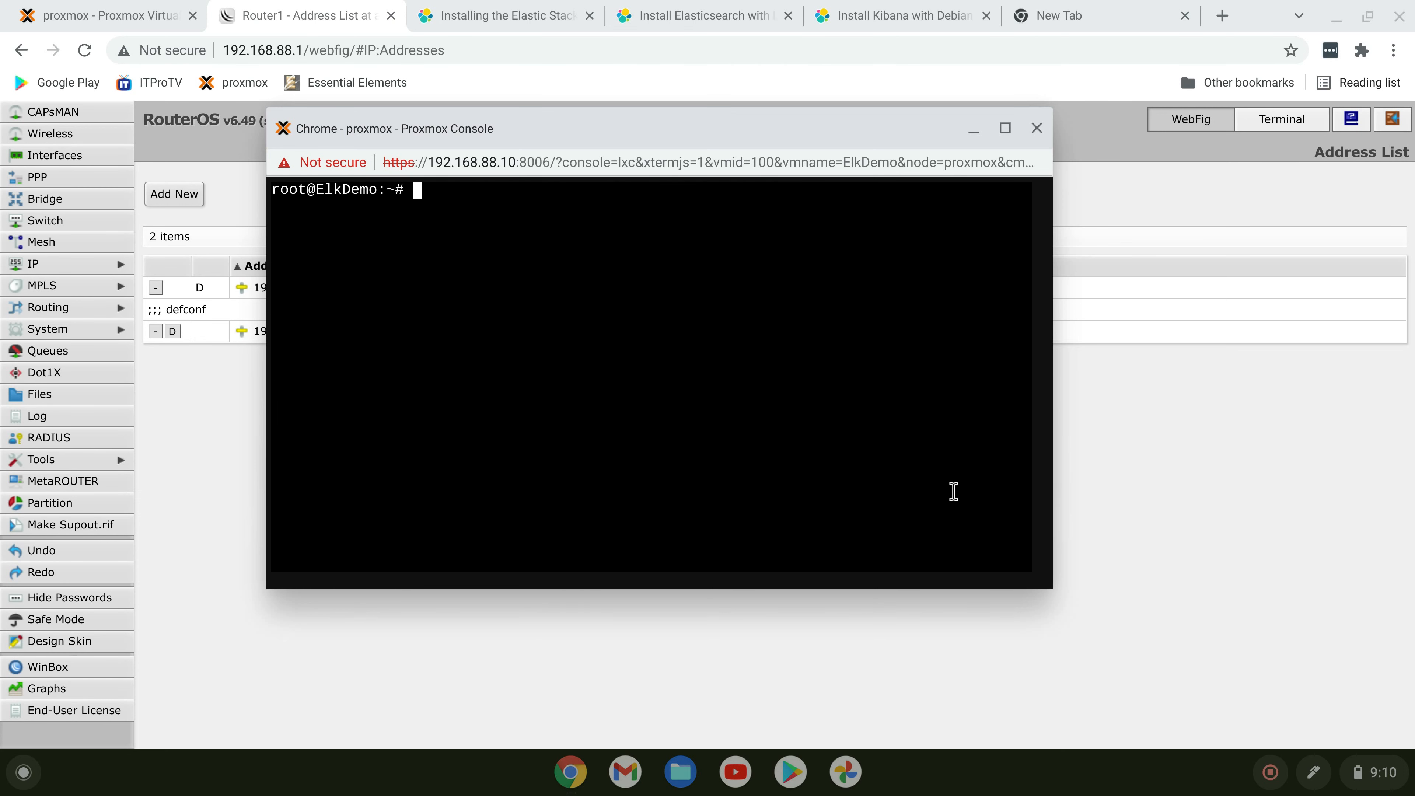
Copy the wget command for downloading and installing the public signing key from the Install Elasticsearch with Debian Package guide.
click(1079, 454)
click(534, 18)
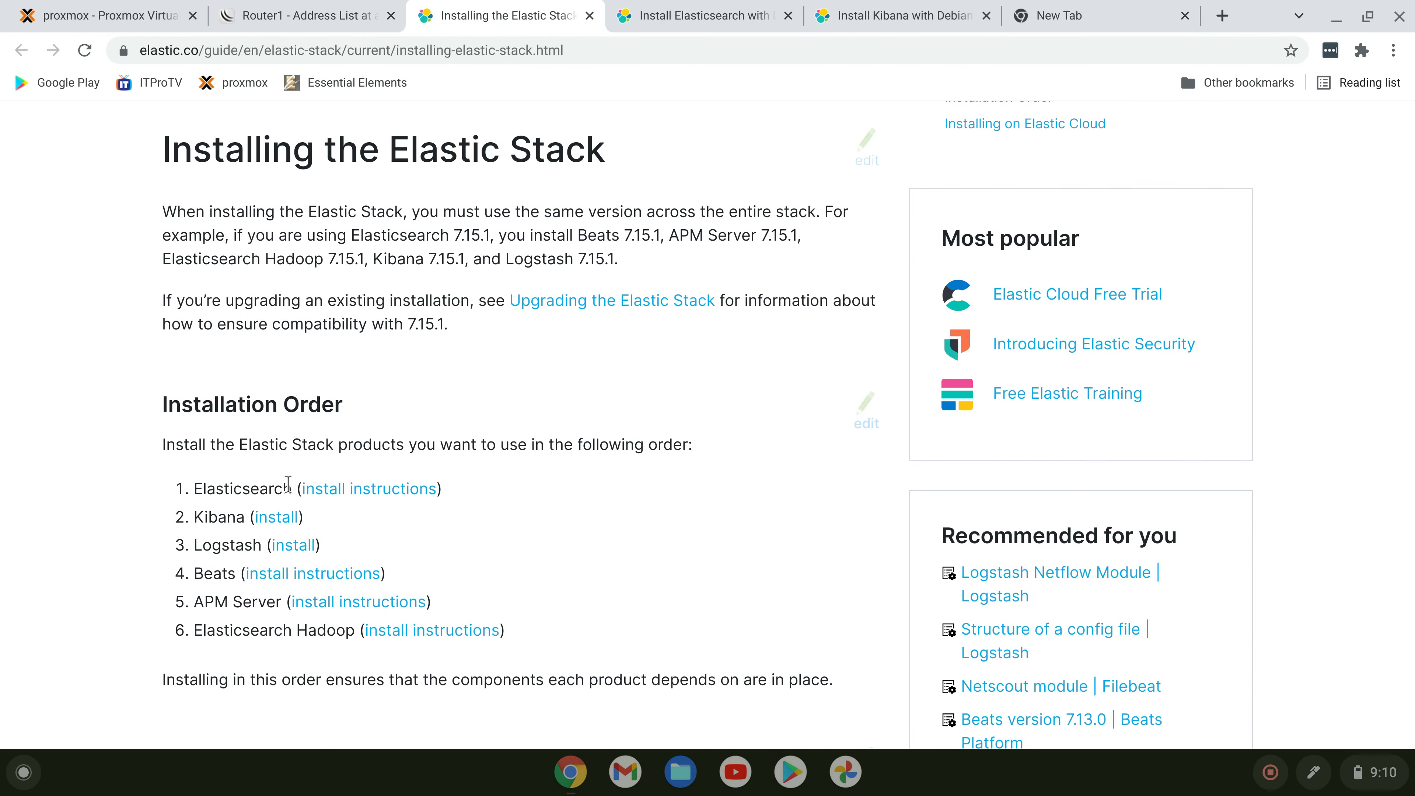
click(718, 17)
scroll(733, 429, up, 15)
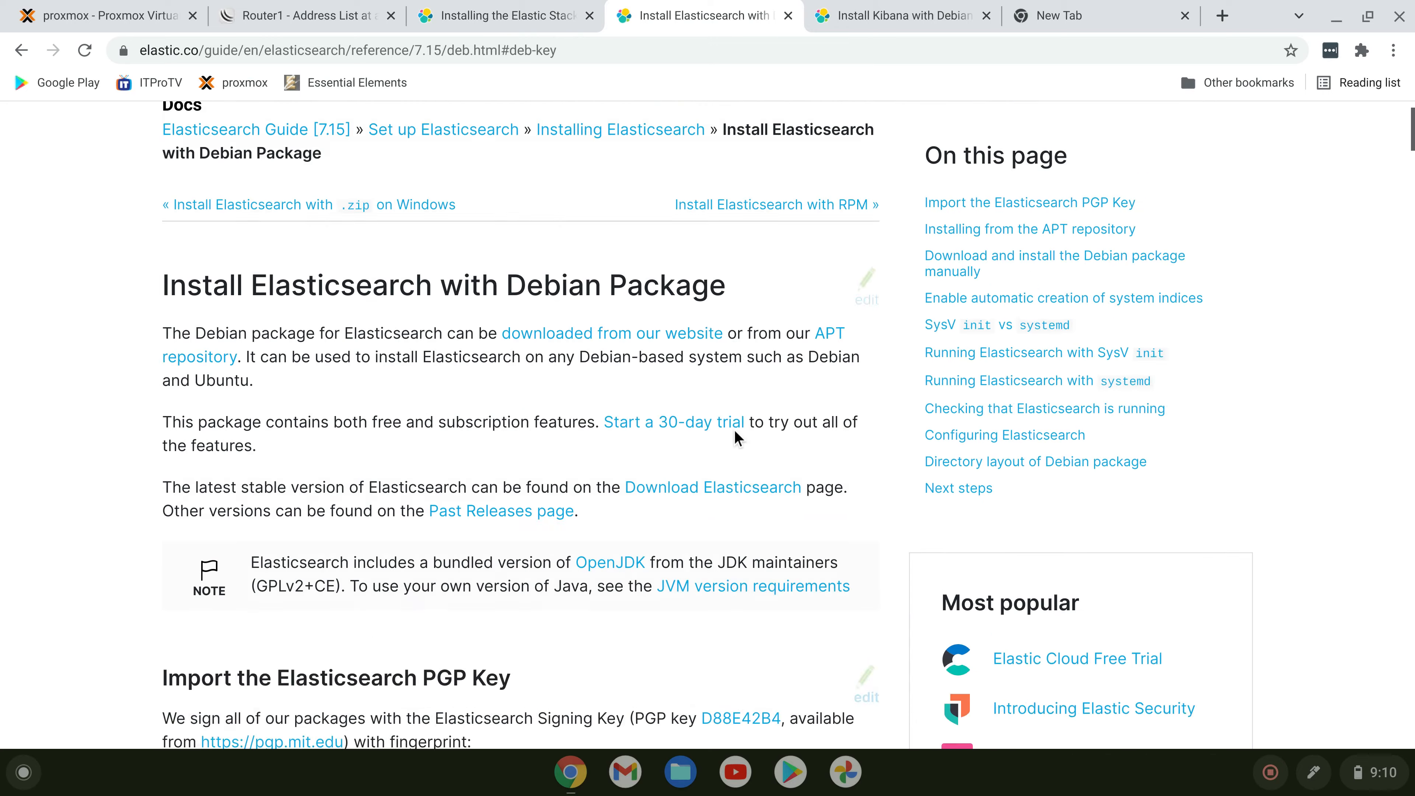
scroll(738, 444, down, 1)
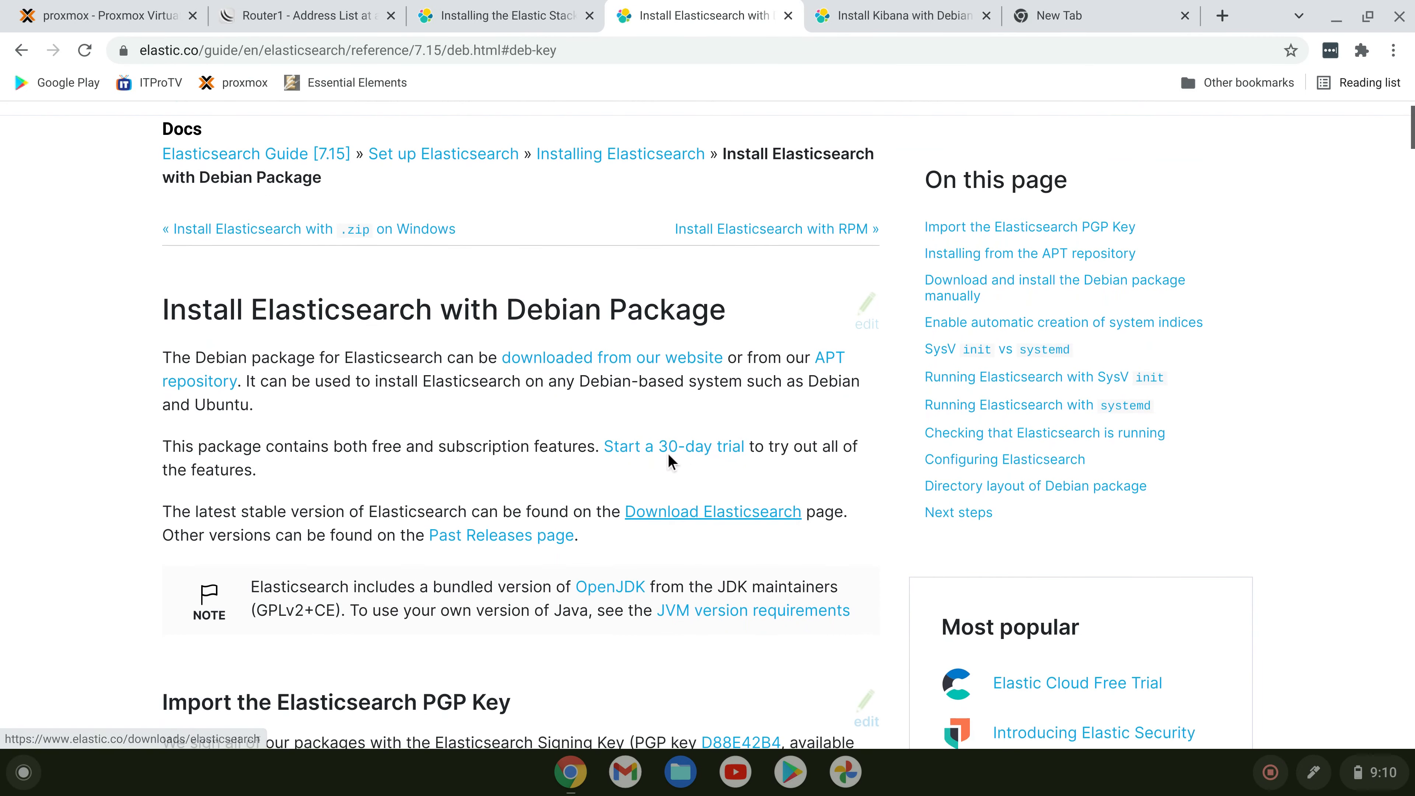
scroll(797, 552, down, 6)
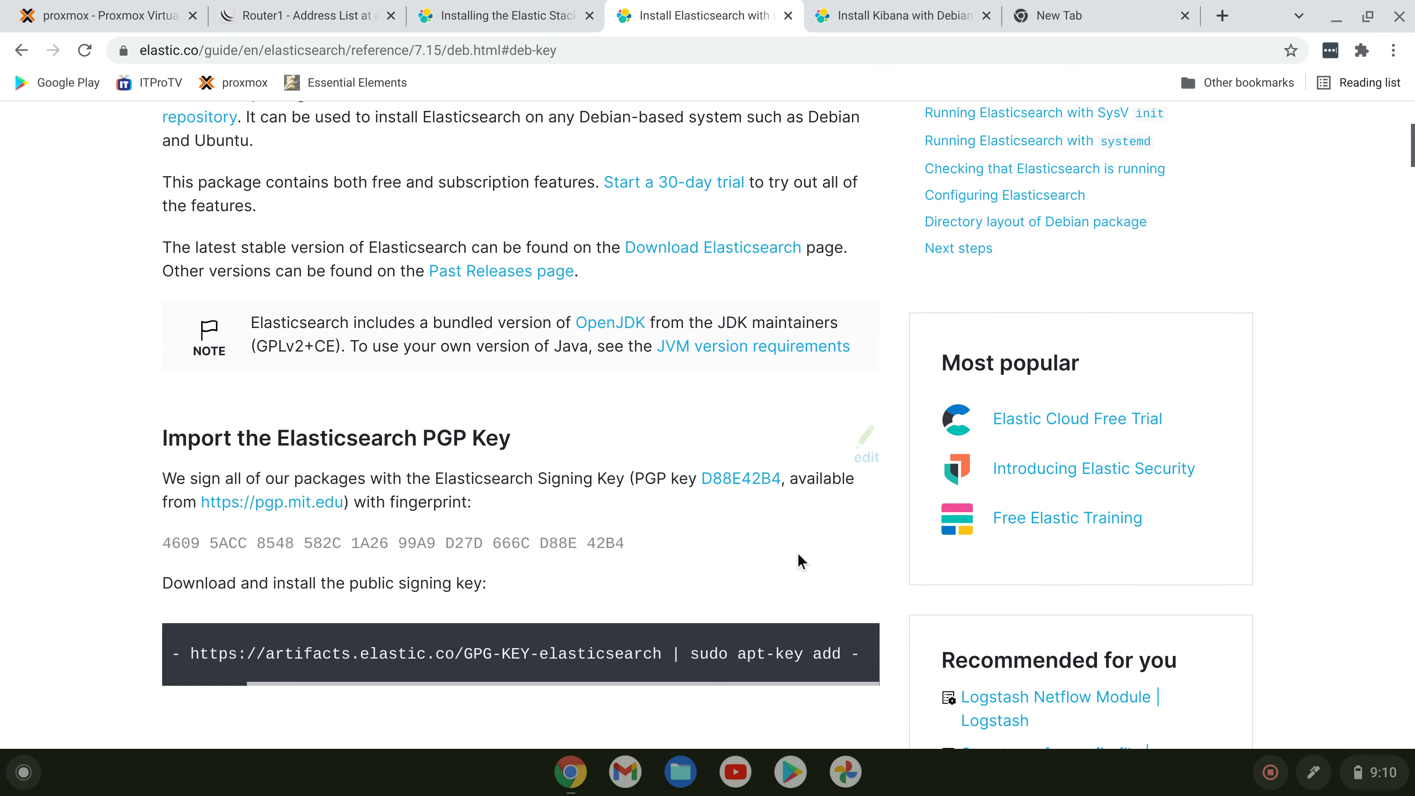
scroll(633, 434, down, 2)
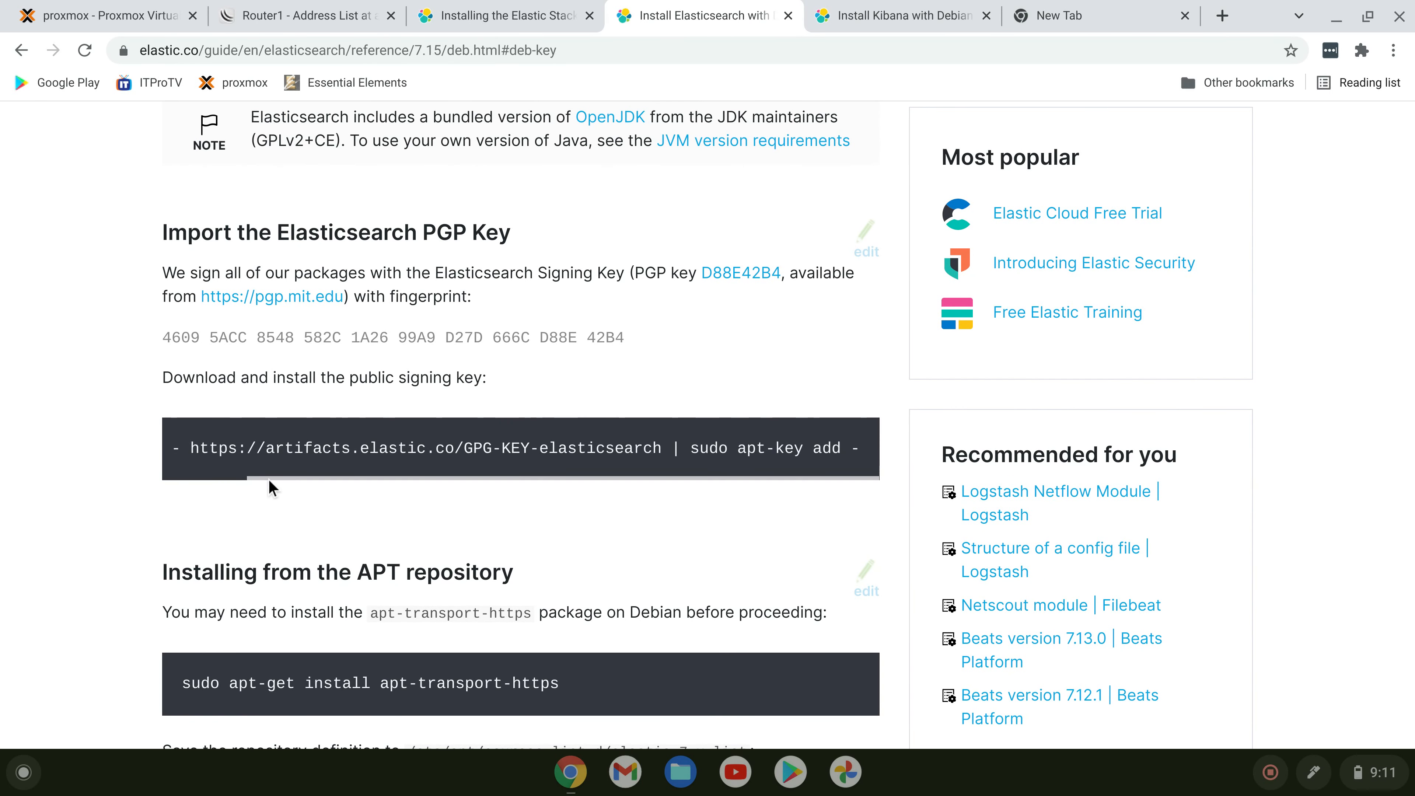
drag(268, 475, 830, 449)
right_click(829, 449)
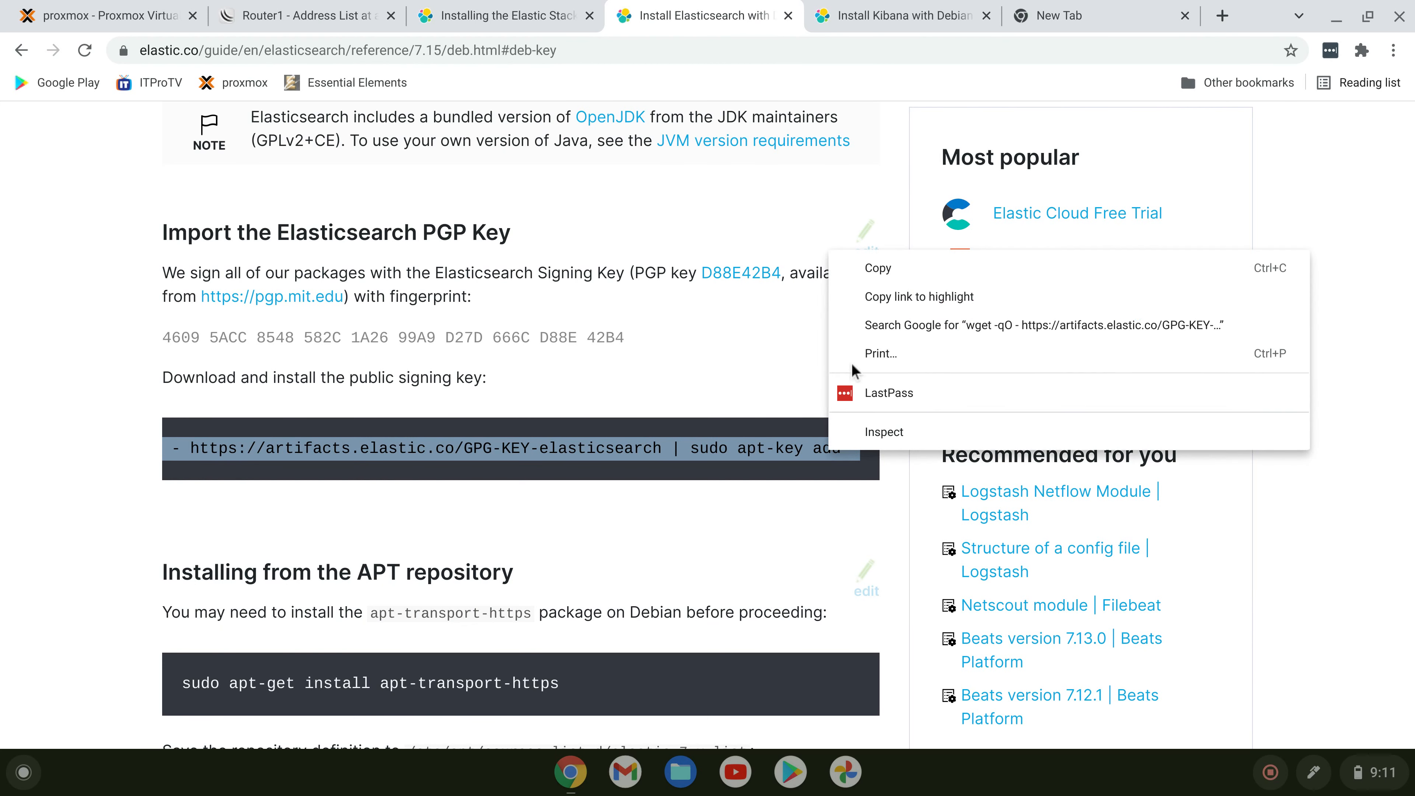
click(854, 261)
Run the copied wget and apt-key add command in the Proxmox console to import the Elasticsearch signing key.
click(573, 785)
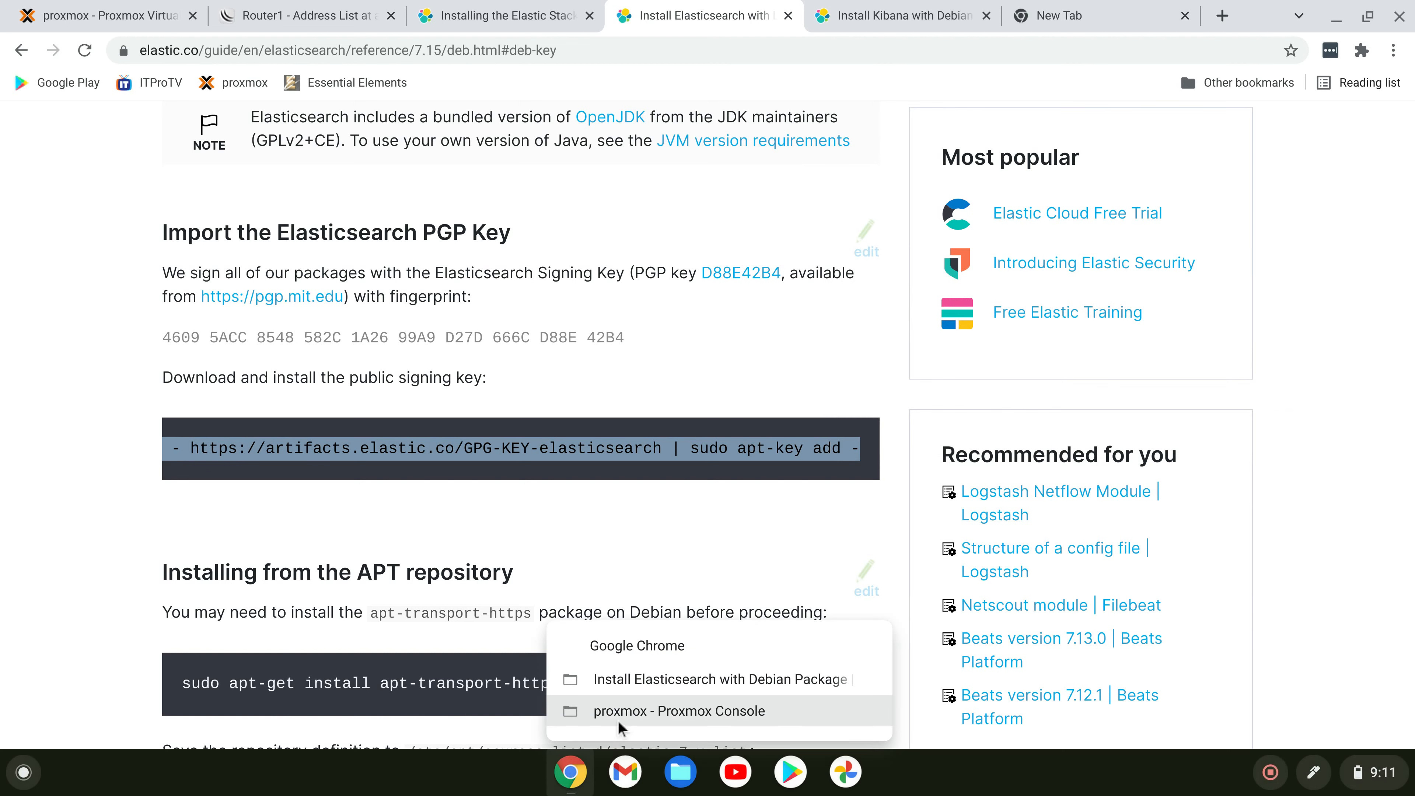
click(619, 713)
right_click(556, 275)
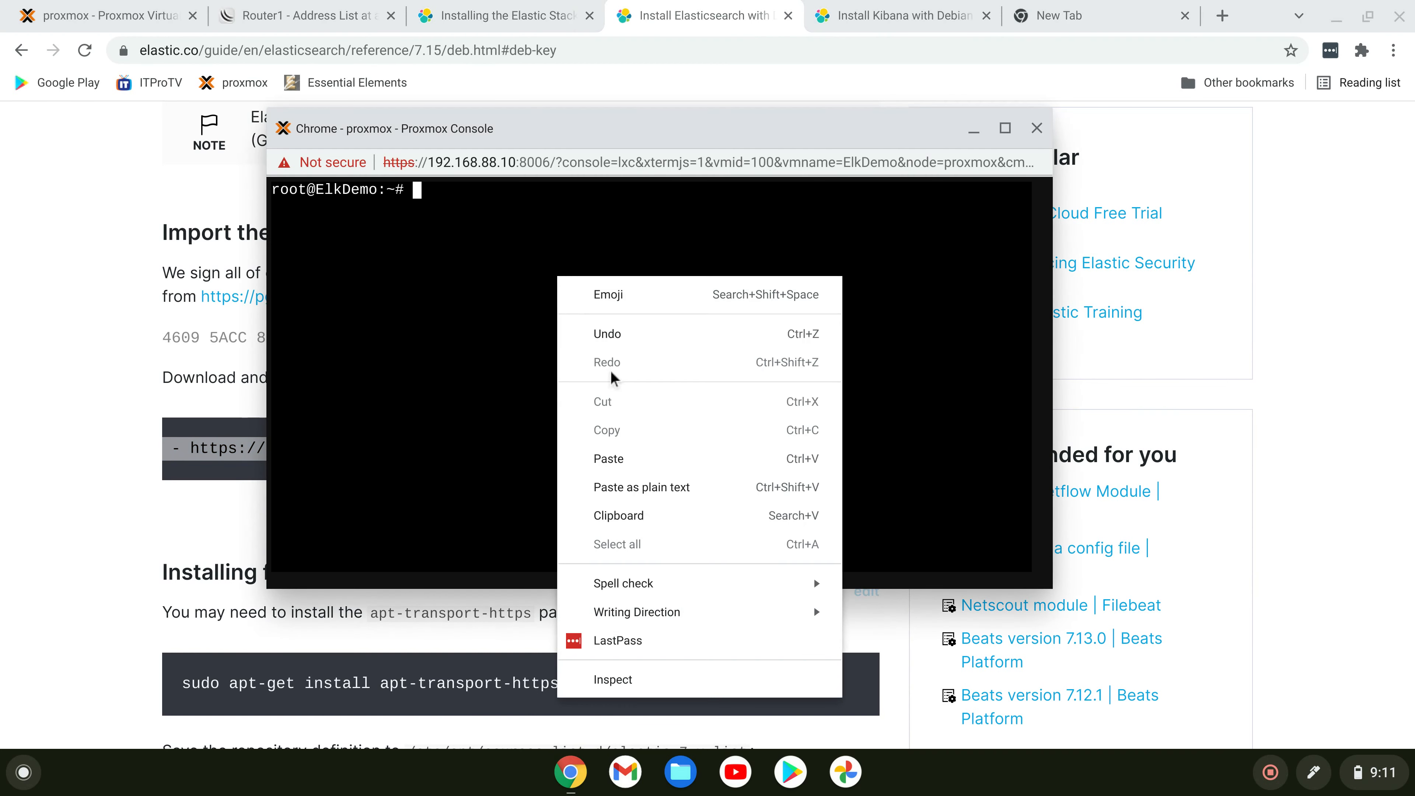
click(641, 488)
key(Return)
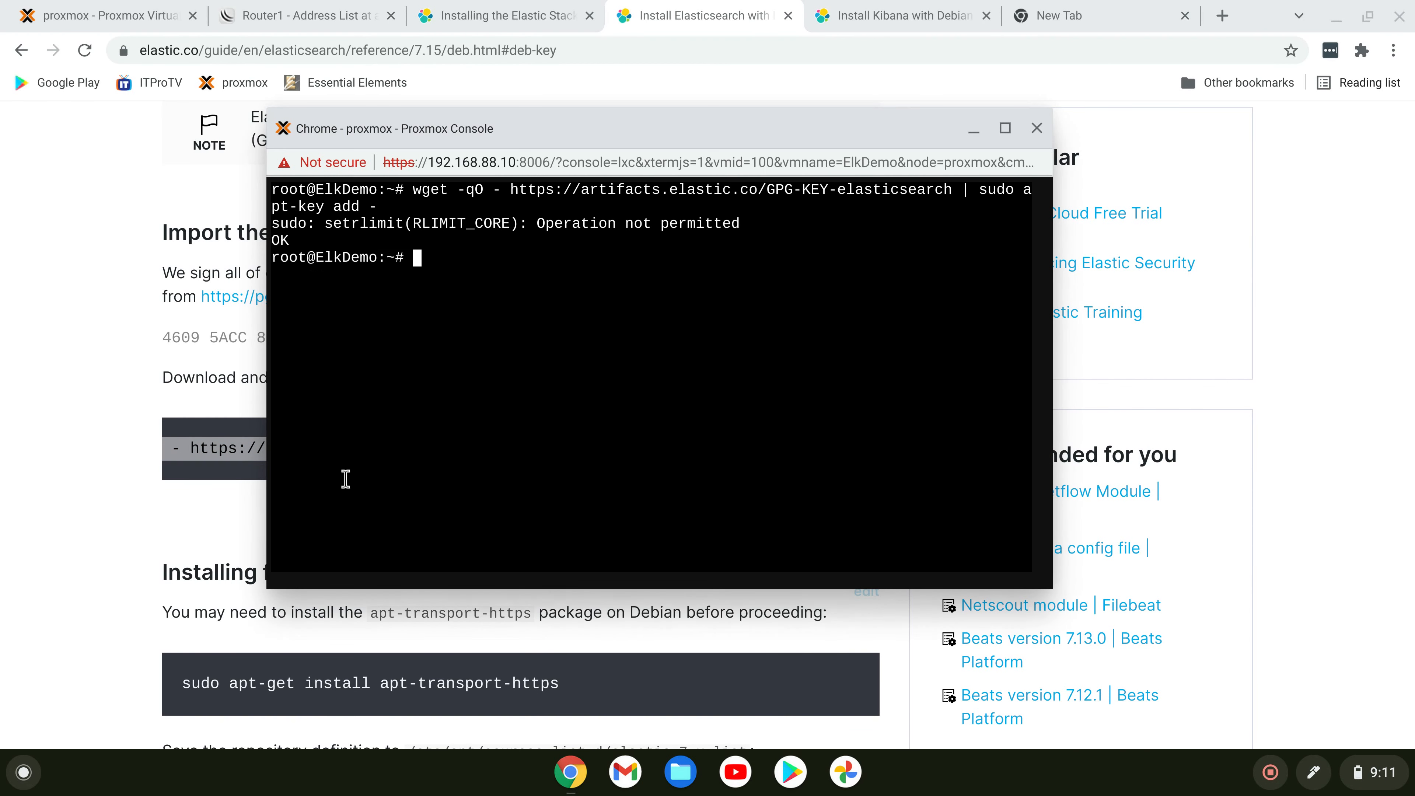
Copy apt-get install apt-transport-https from the guide, without sudo, and run it in the Proxmox console.
click(109, 524)
scroll(649, 515, down, 5)
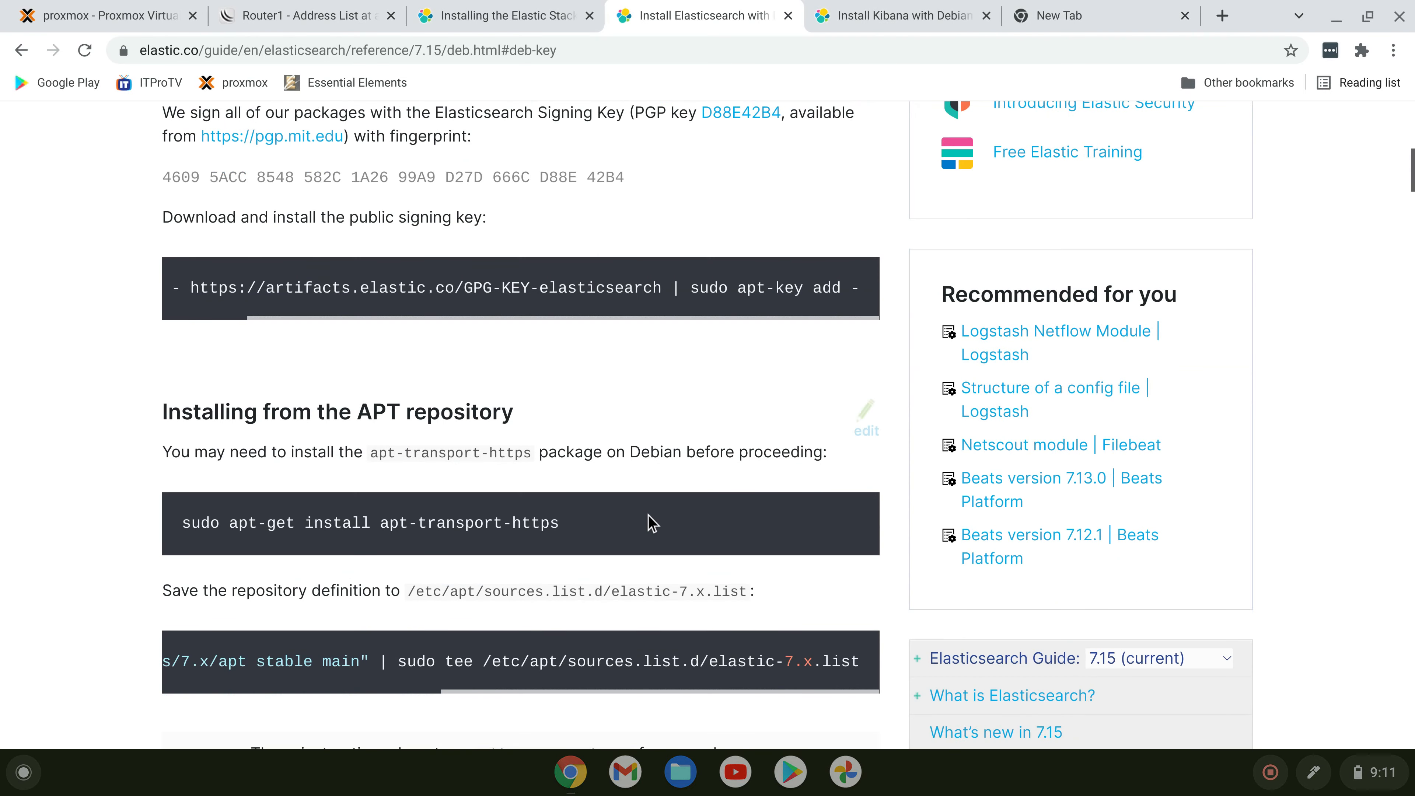
drag(559, 314, 228, 317)
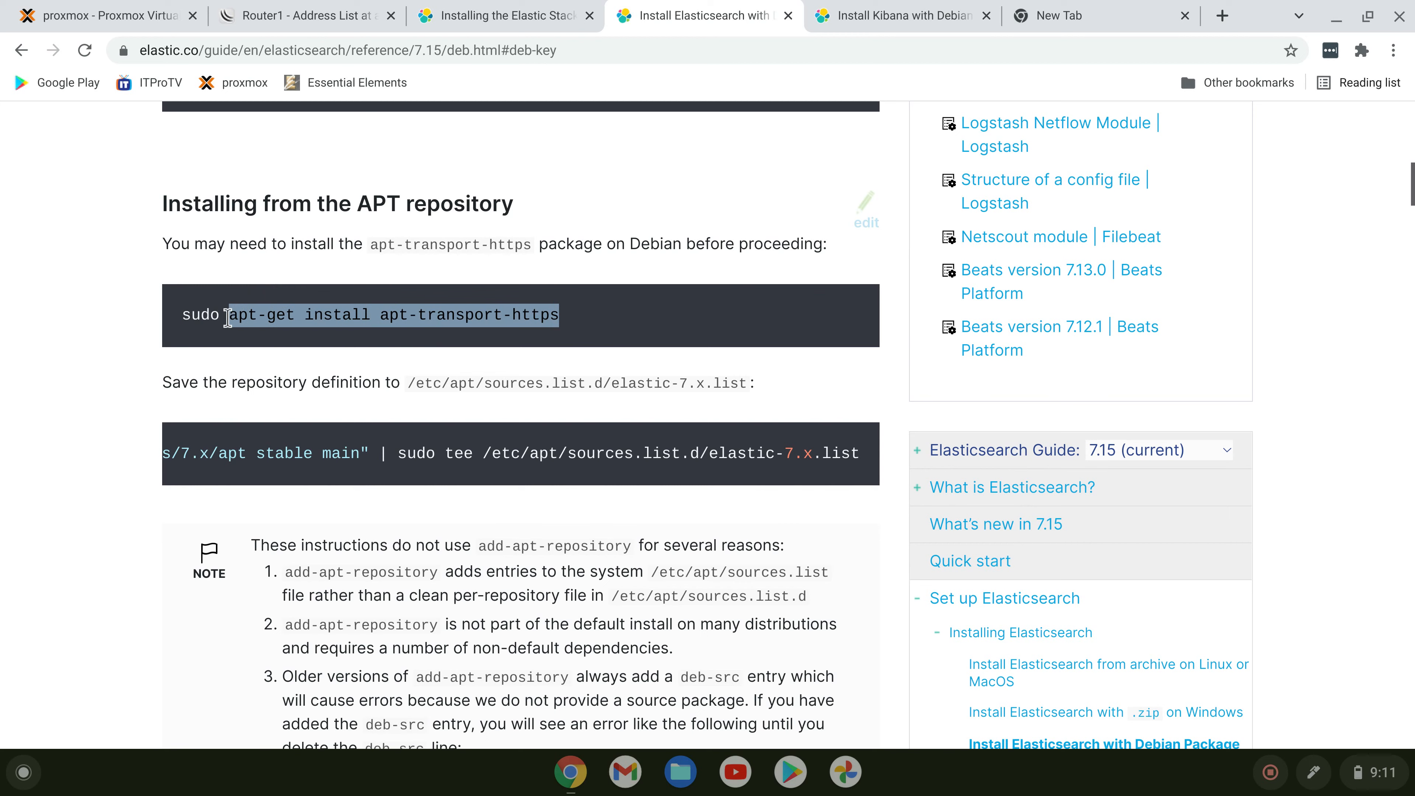
right_click(517, 322)
click(543, 335)
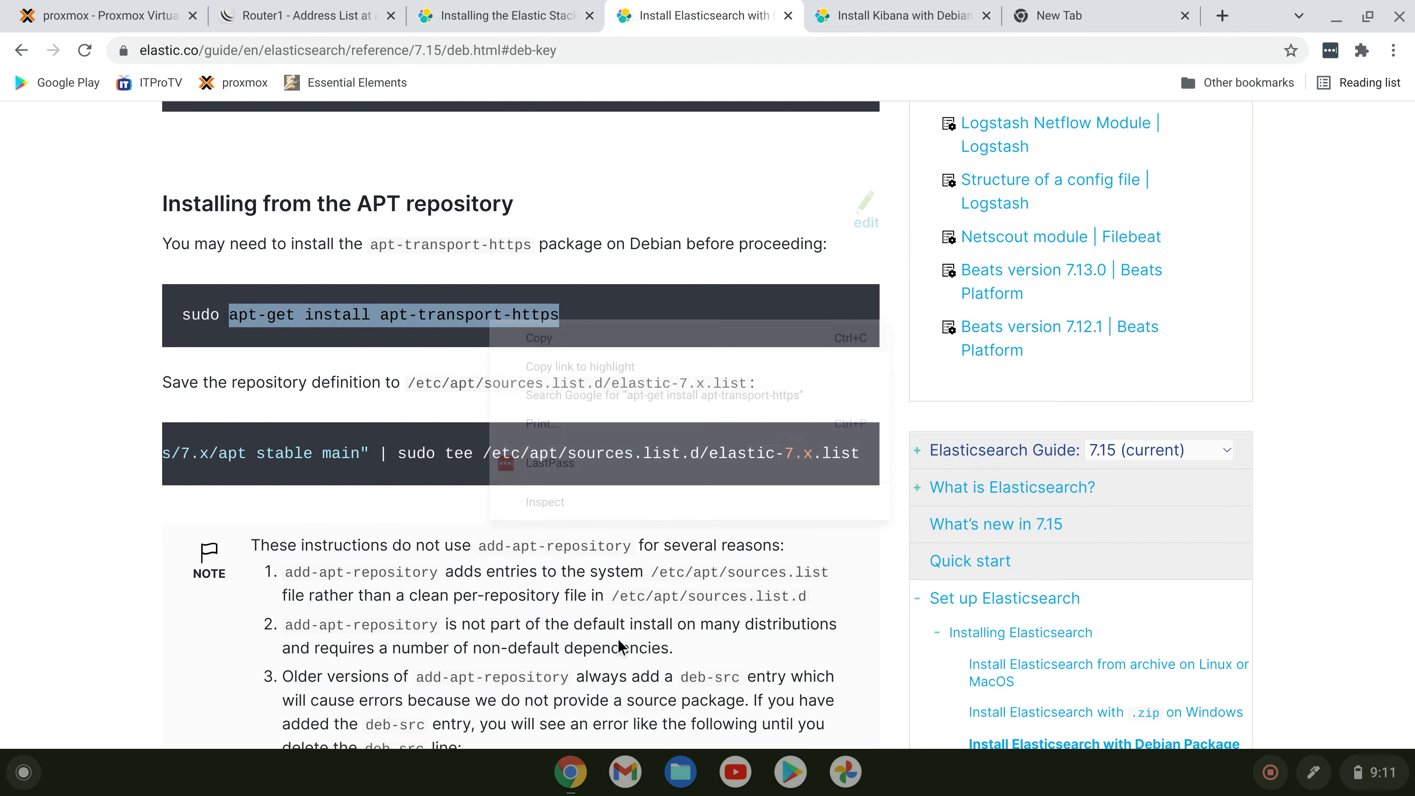
click(570, 772)
click(610, 719)
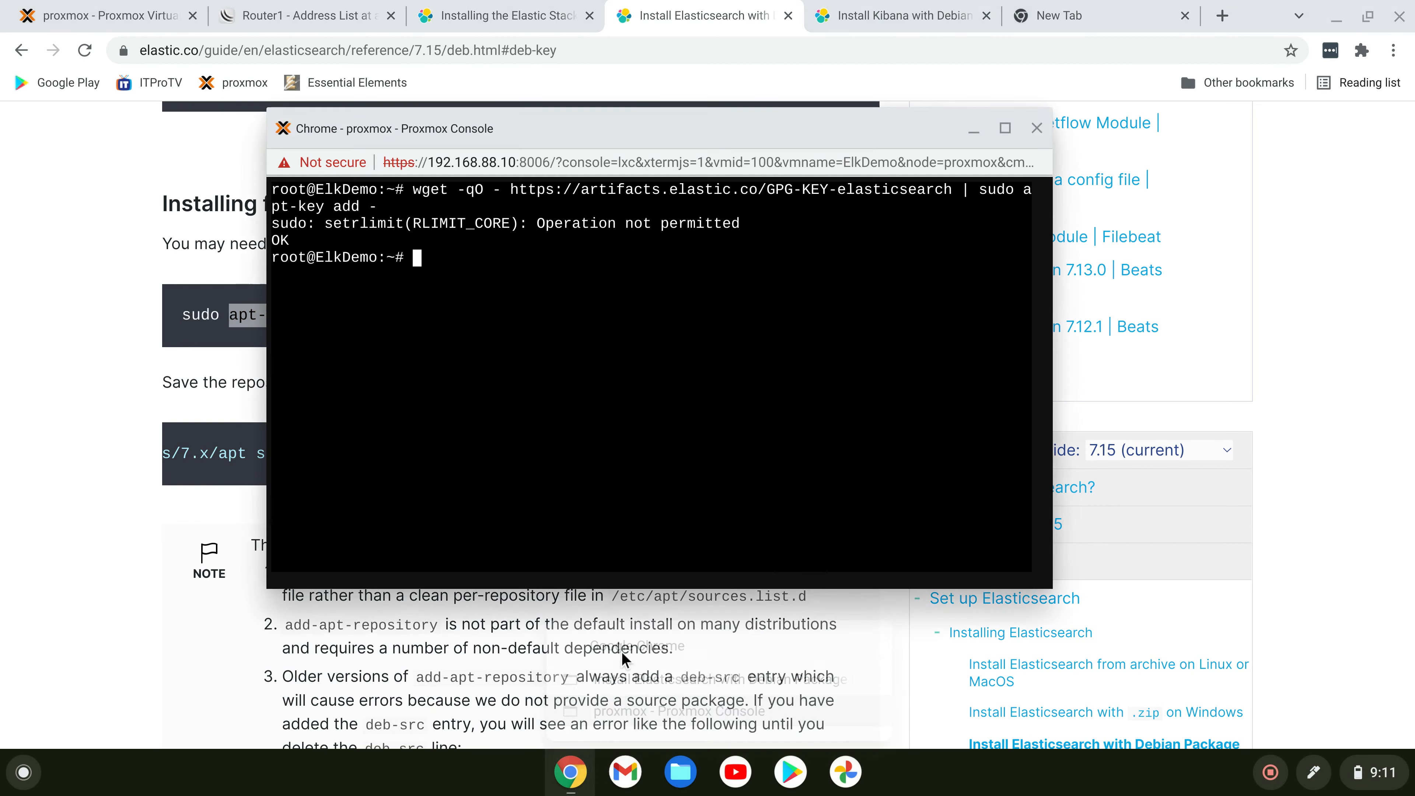
right_click(539, 303)
click(605, 514)
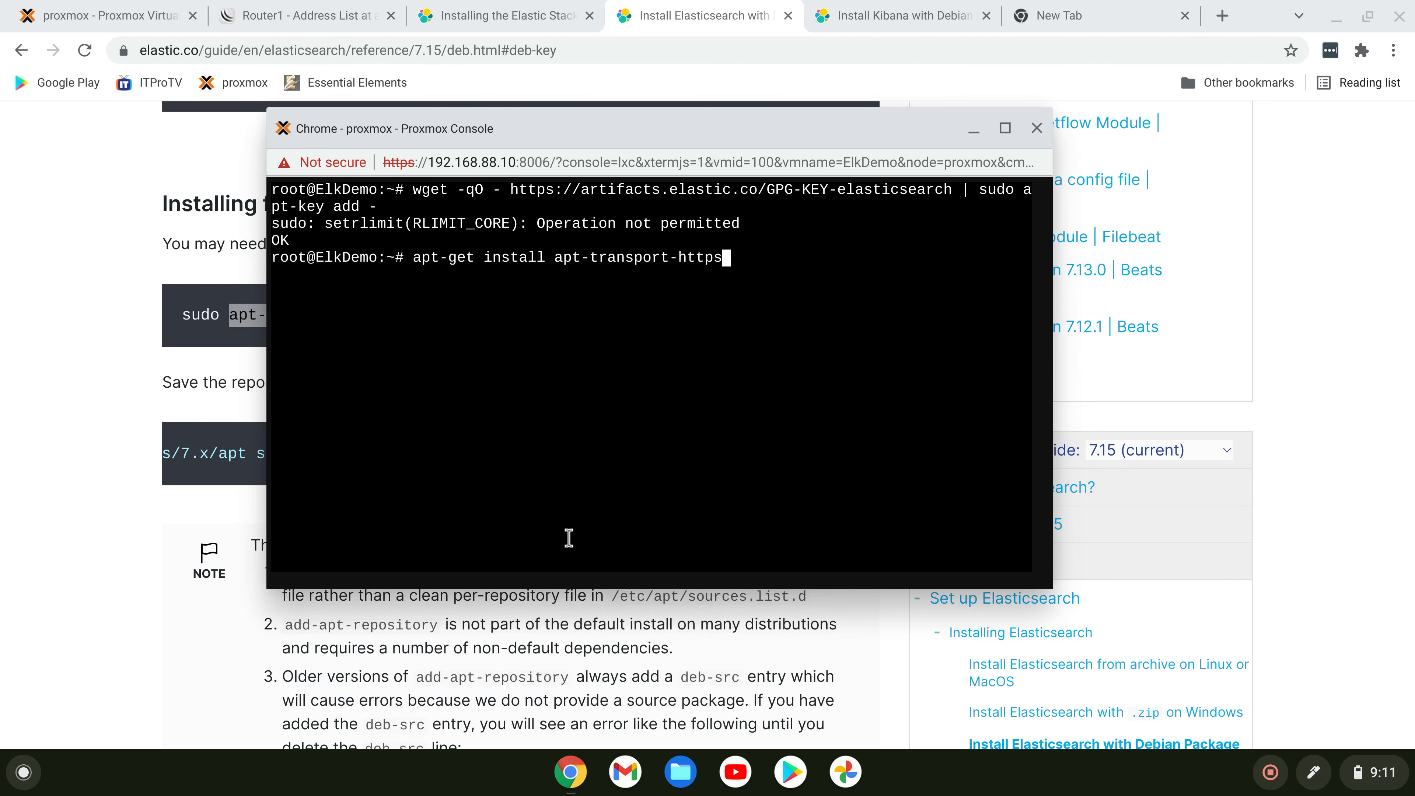
key(Return)
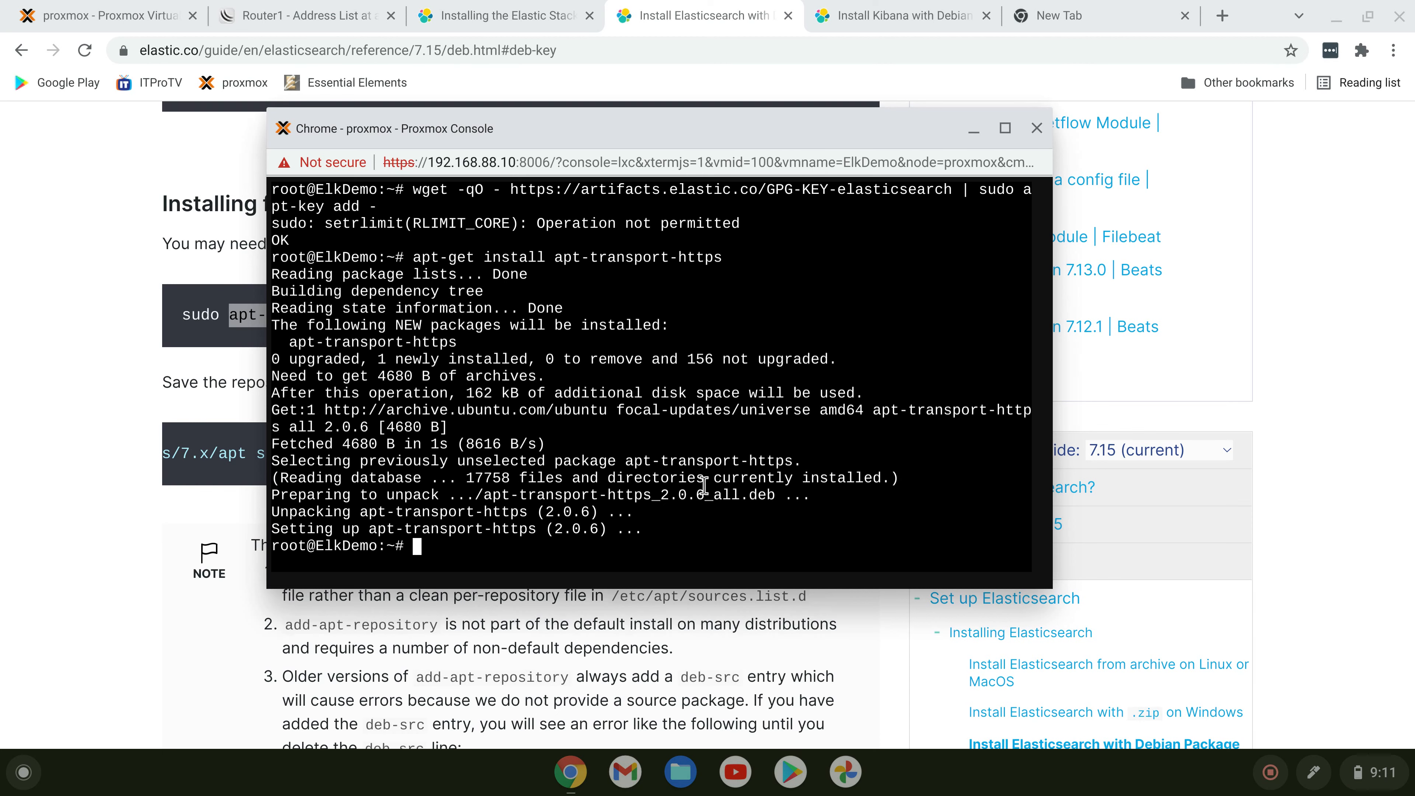
Copy the guide's echo command and run it in the Proxmox console to save the repository definition to /etc/apt/sources.list.d/elastic-7.x.list.
click(54, 494)
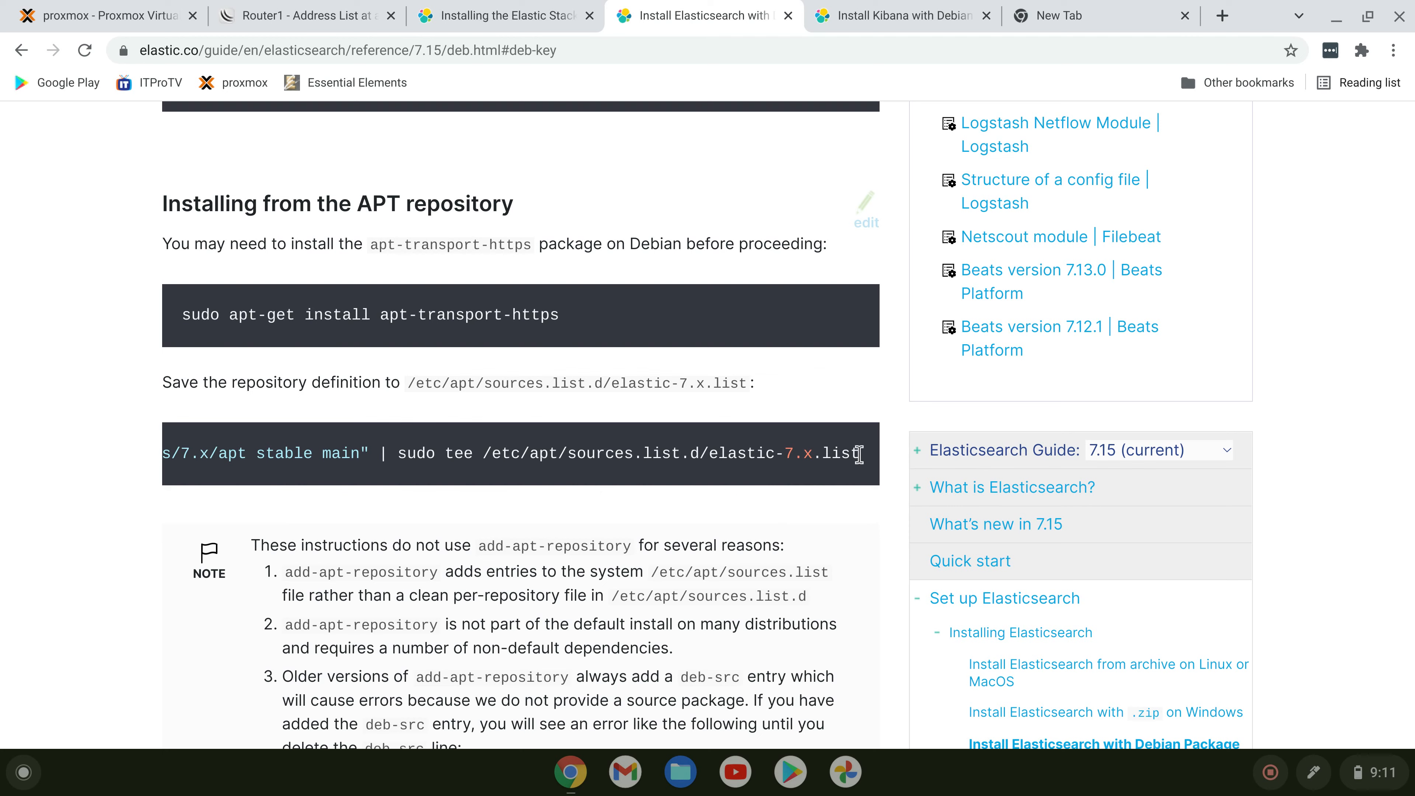
drag(868, 459, 126, 452)
right_click(305, 460)
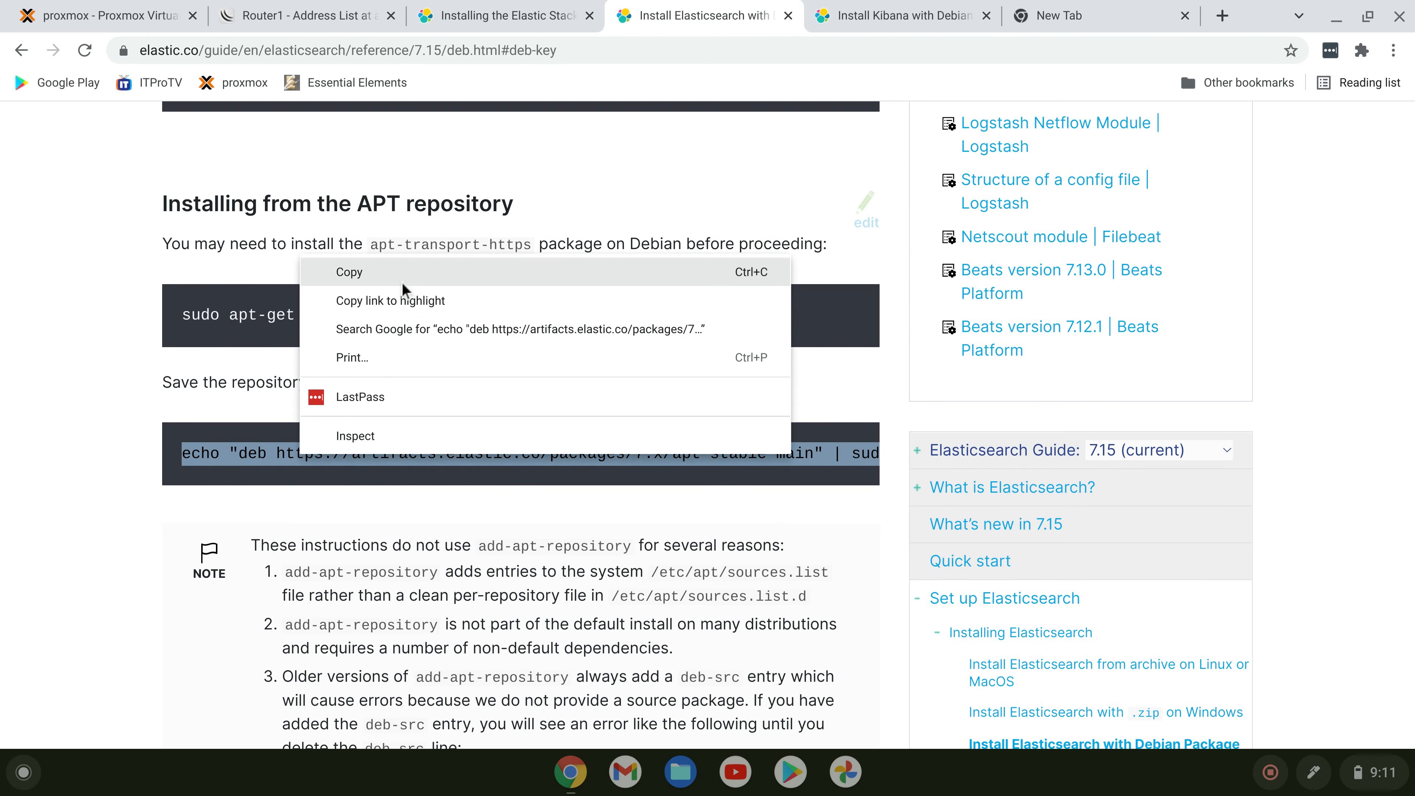
click(357, 272)
click(570, 772)
click(603, 718)
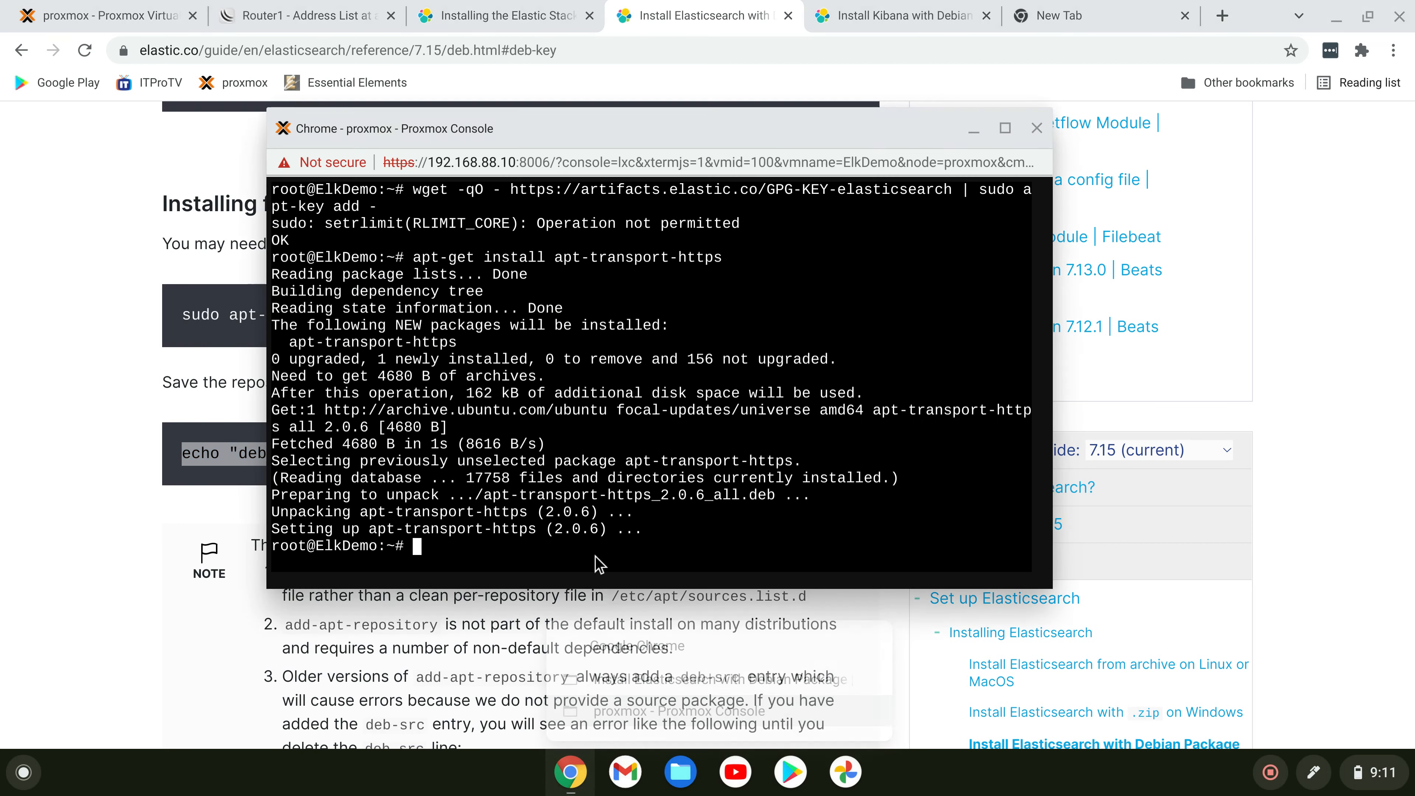
right_click(491, 546)
click(577, 345)
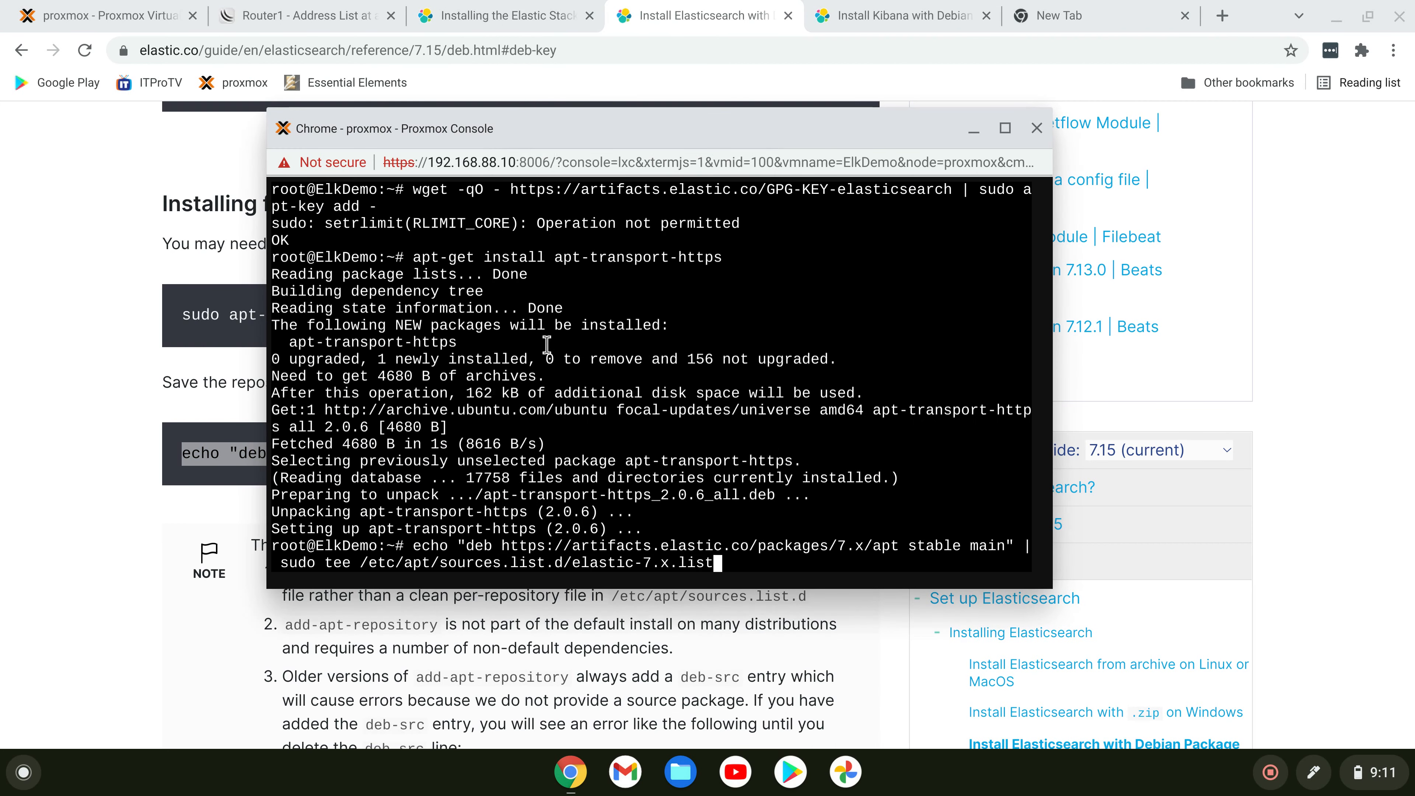
key(Return)
Find the guide's package installation command and run apt update && apt install elasticsearch in the Proxmox console.
click(105, 584)
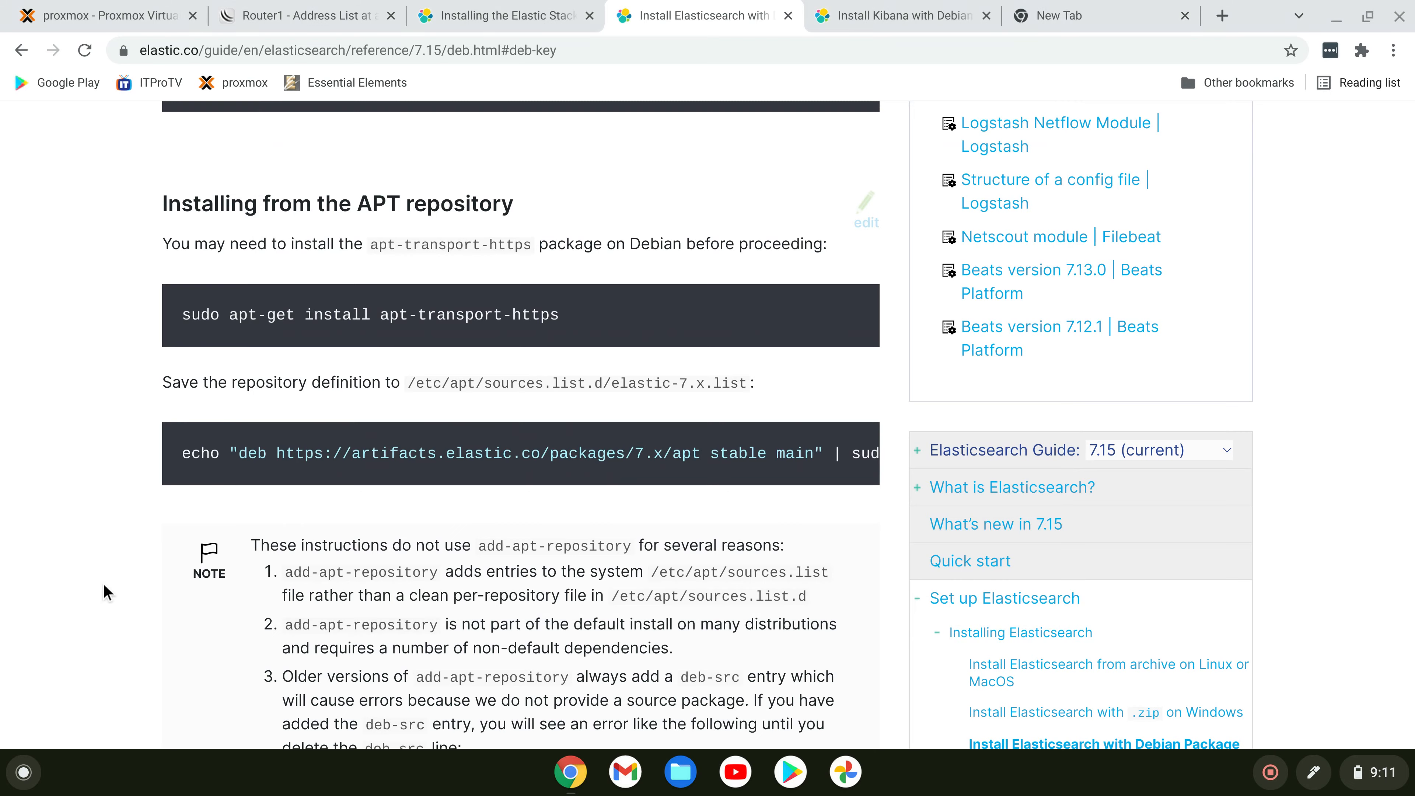
scroll(434, 547, down, 7)
scroll(433, 547, down, 4)
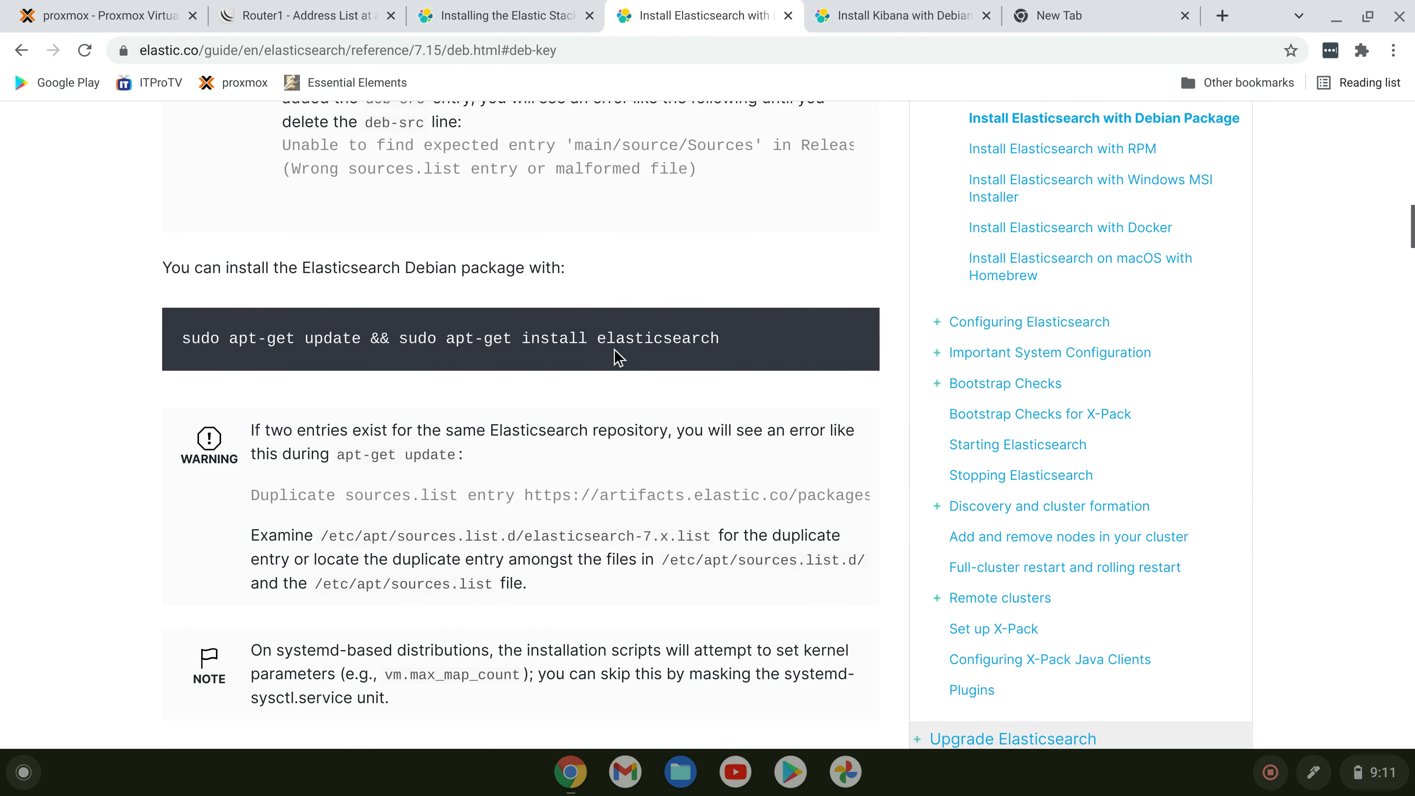
click(570, 772)
click(639, 724)
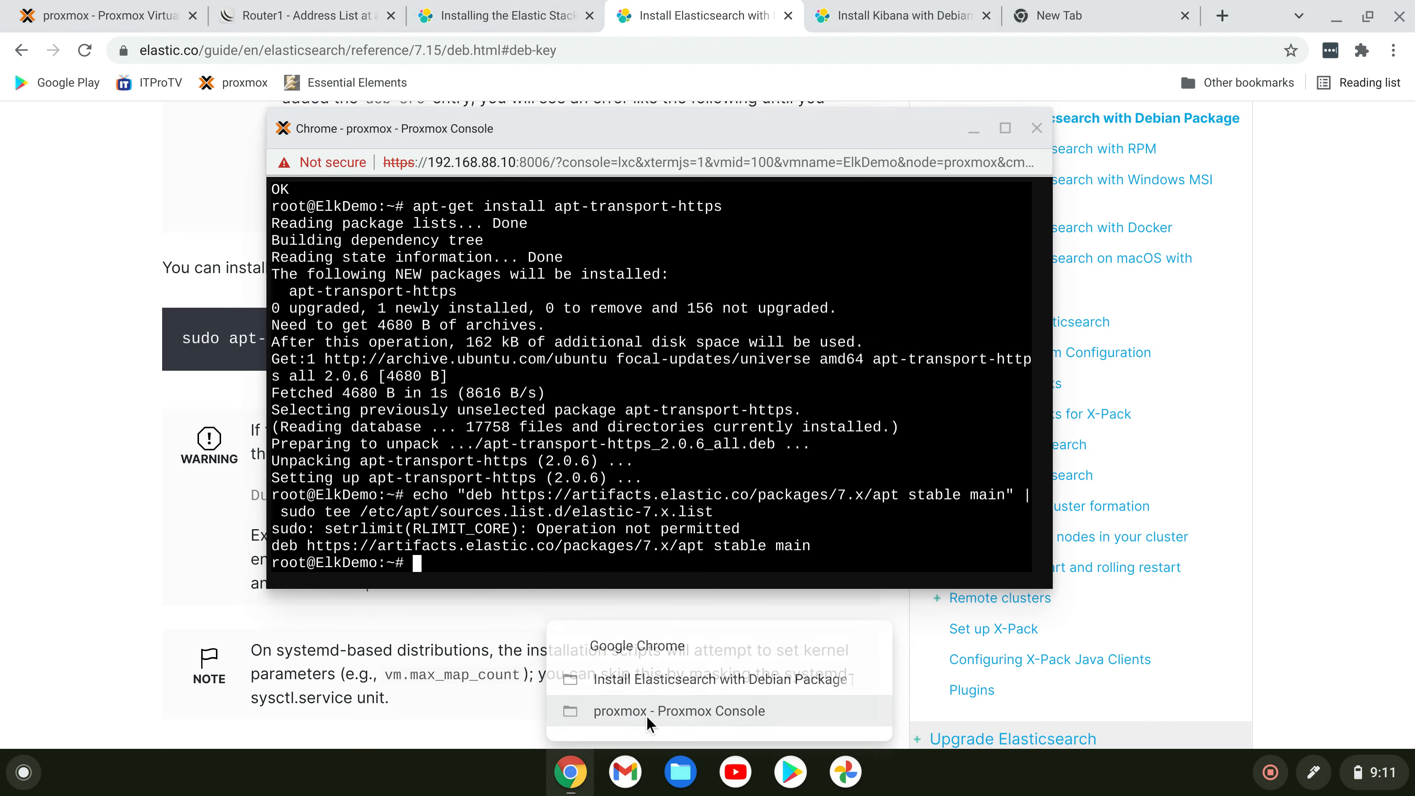
text(apt)
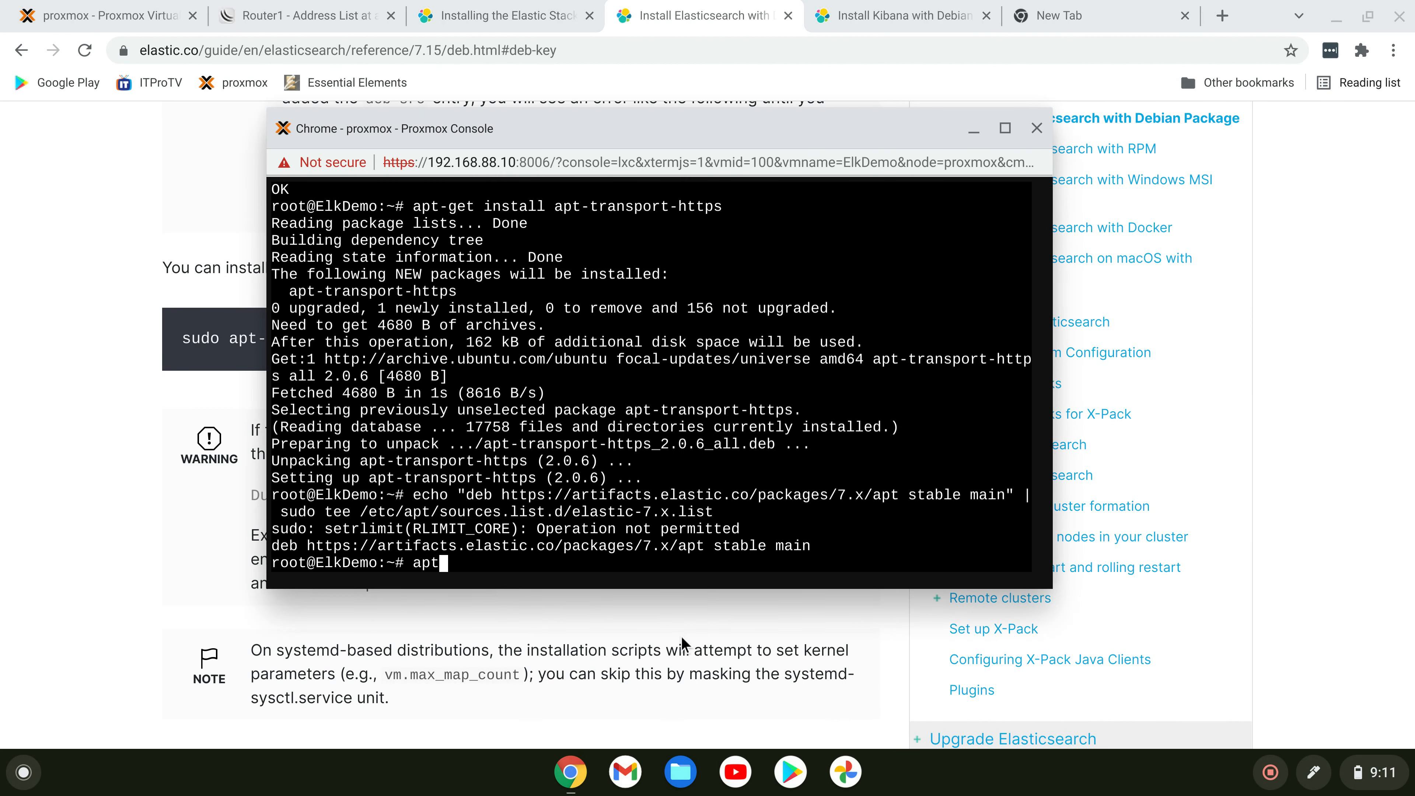
text( update && ap)
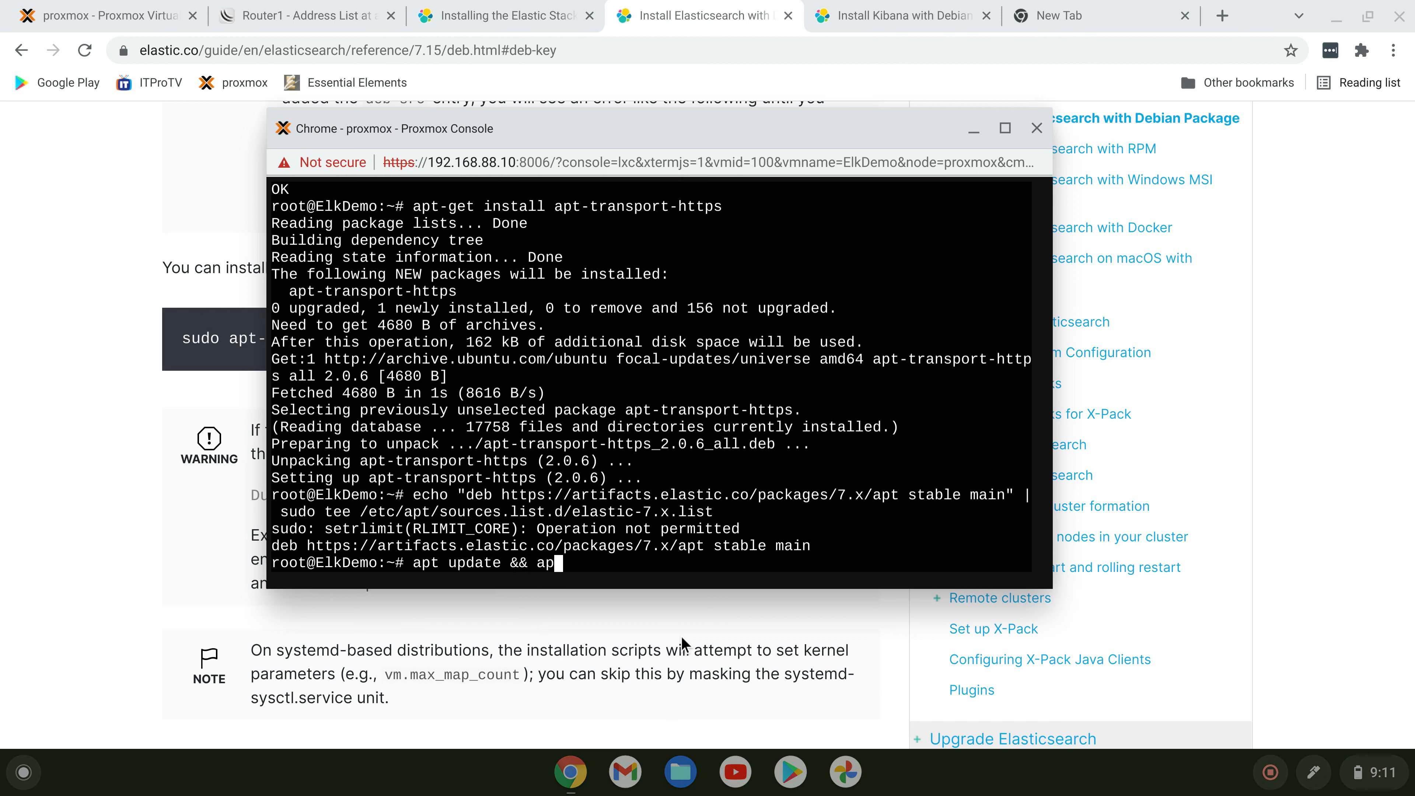
text(t install elasti)
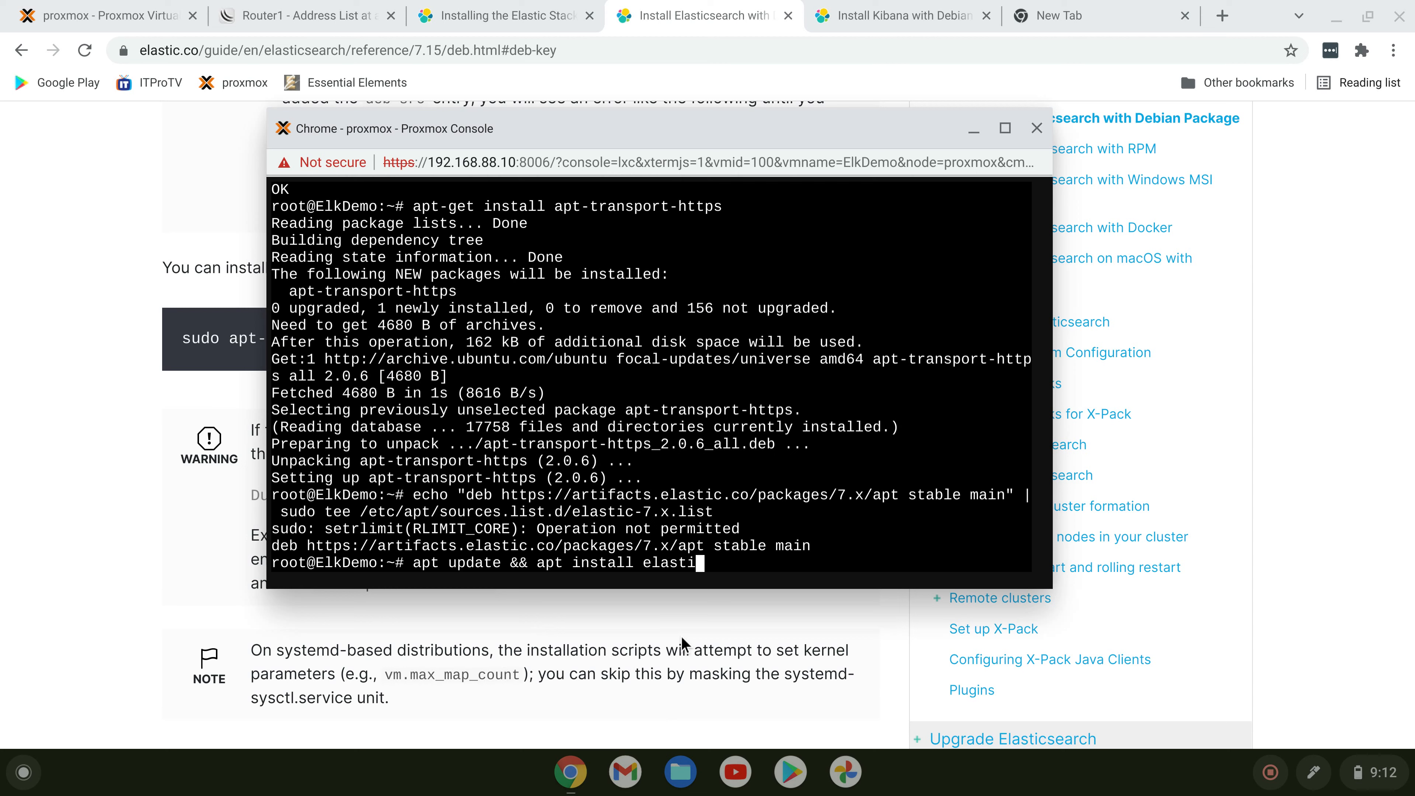
text(csearch)
key(Return)
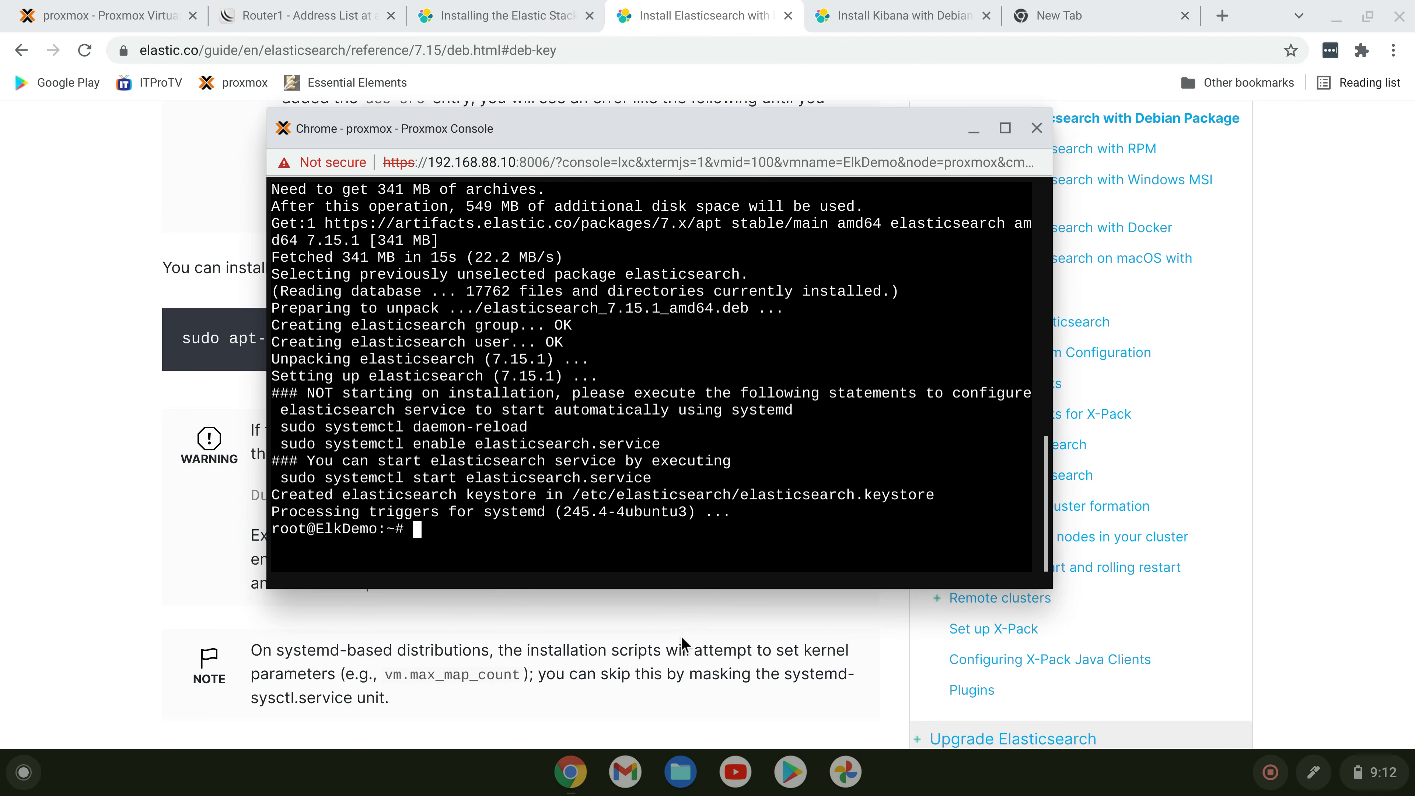
Change to the /etc/elasticsearch/ directory and list its files.
text(cd /etc/elast)
key(Tab)
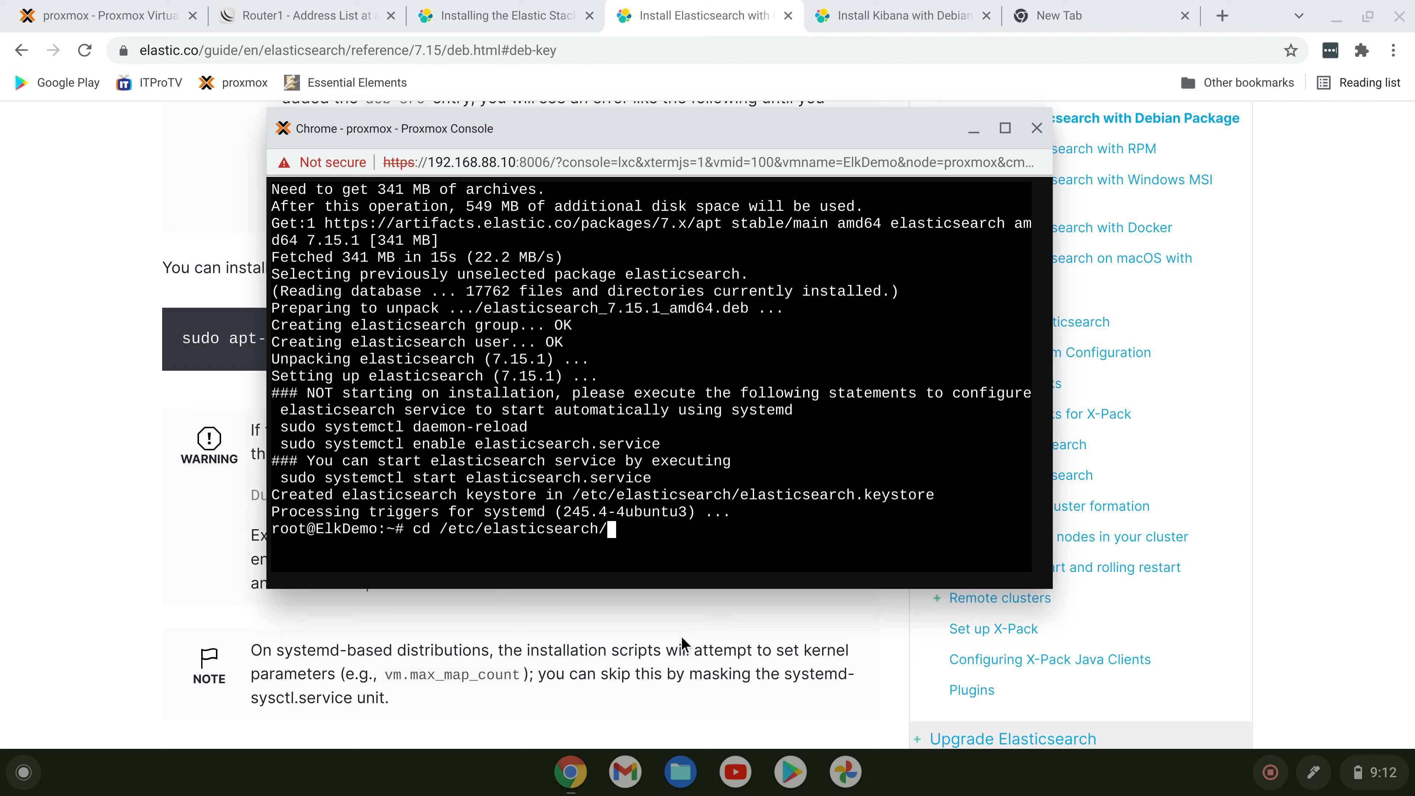
key(Return)
text(ls)
key(Return)
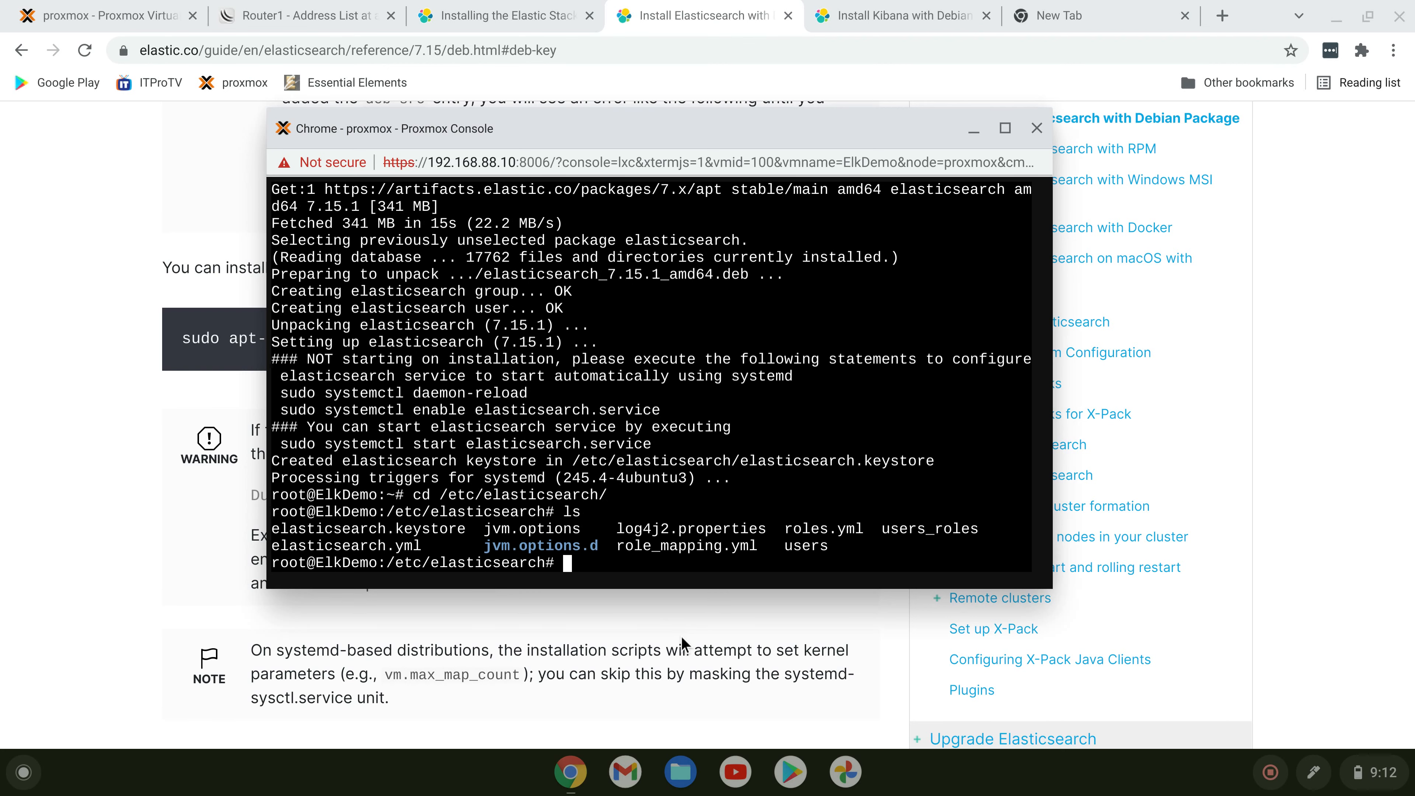
Open elasticsearch.yml in the nano editor.
text(nano elast)
key(Tab)
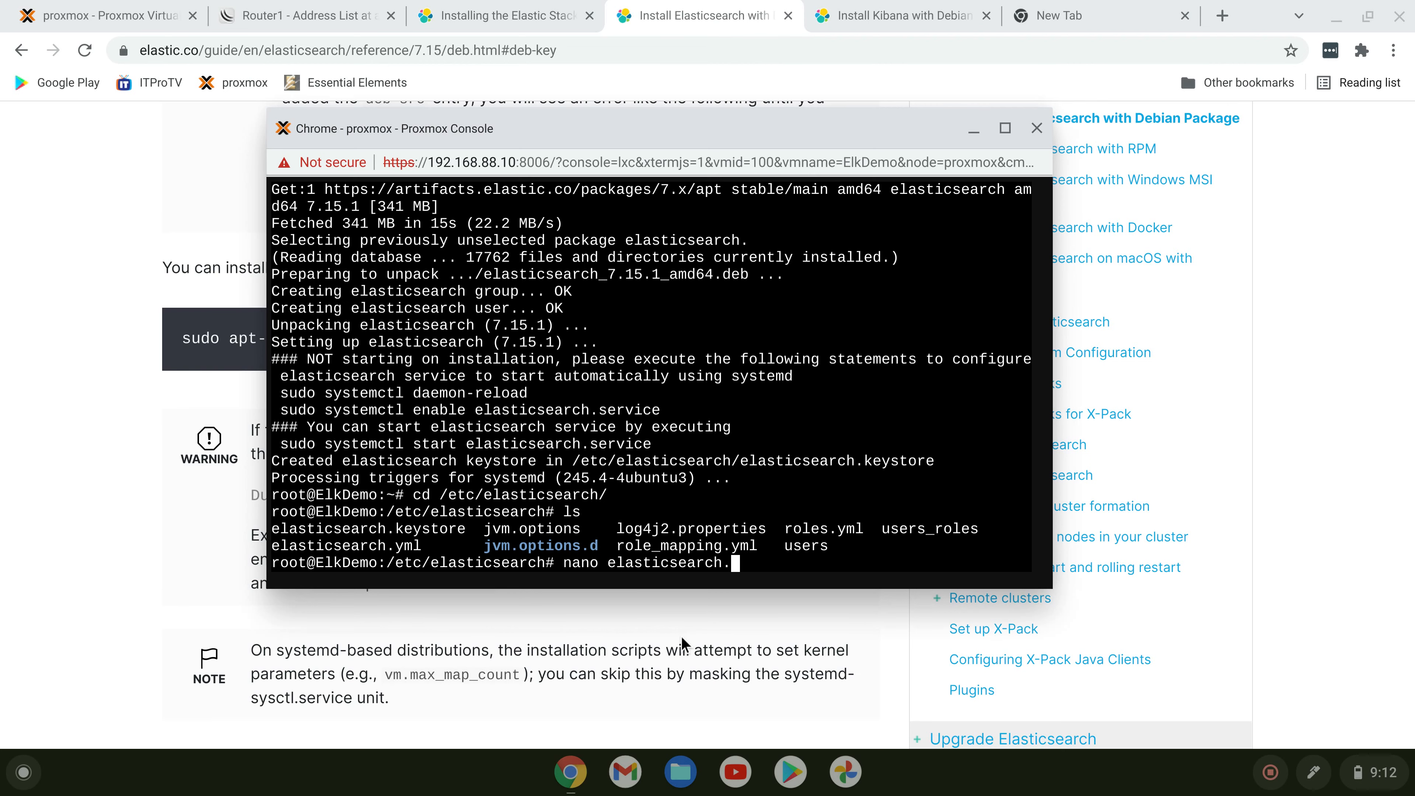
text(y)
key(Tab)
key(Return)
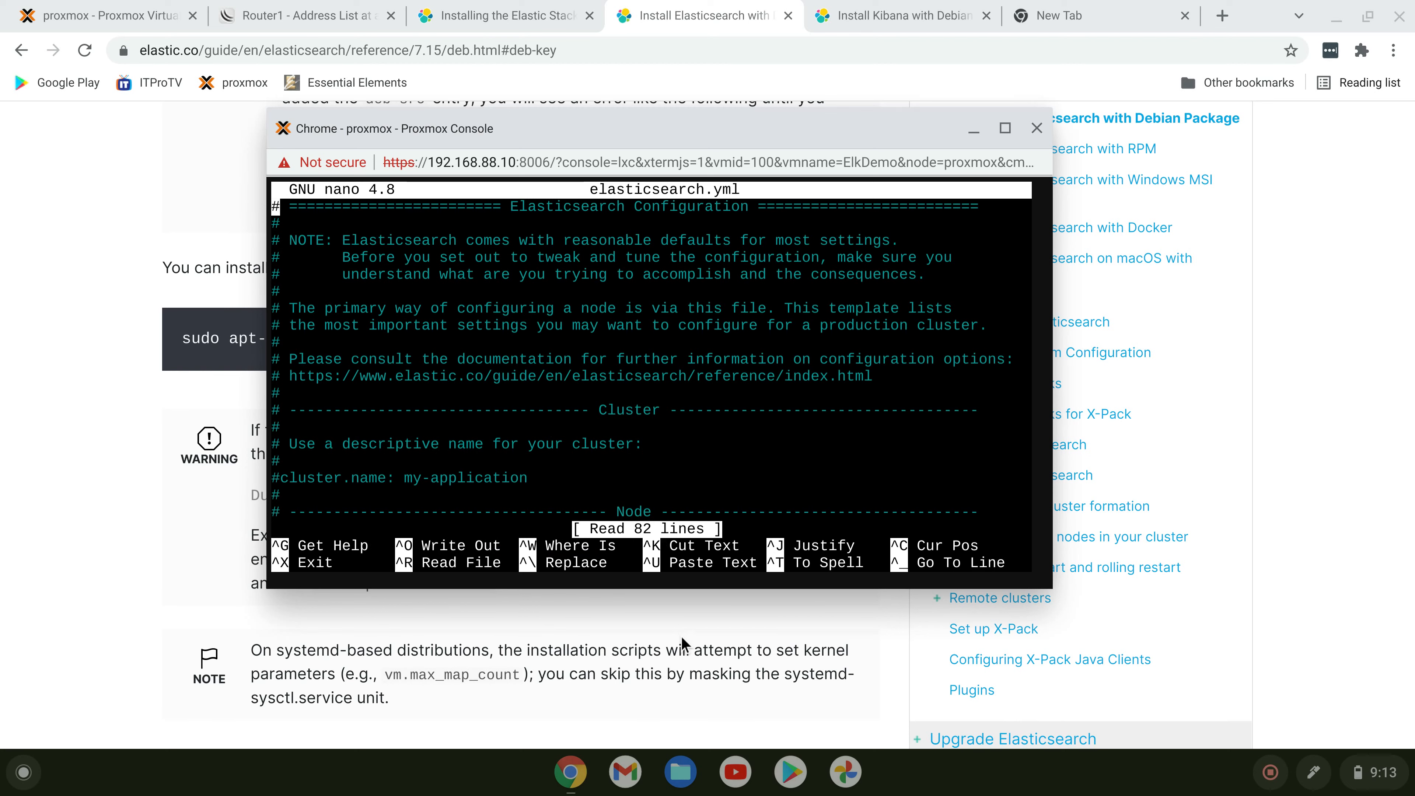
Review the path, memory, network and HTTP port settings in elasticsearch.yml, then exit nano without editing the file.
key(Down)
key(Down)
key(Down)
key(Down)
key(Down)
key(Down)
key(Down)
key(Down)
key(Down)
key(Down)
key(Down)
key(Down)
key(Down)
key(Down)
key(Down)
key(Down)
key(Down)
key(Down)
key(Down)
key(Down)
key(Down)
key(Down)
key(Down)
key(Down)
key(Down)
key(Down)
key(Down)
key(Down)
key(Down)
key(Down)
key(Down)
key(Down)
key(Down)
key(Down)
key(Down)
key(Down)
key(Down)
key(Down)
key(Down)
key(Down)
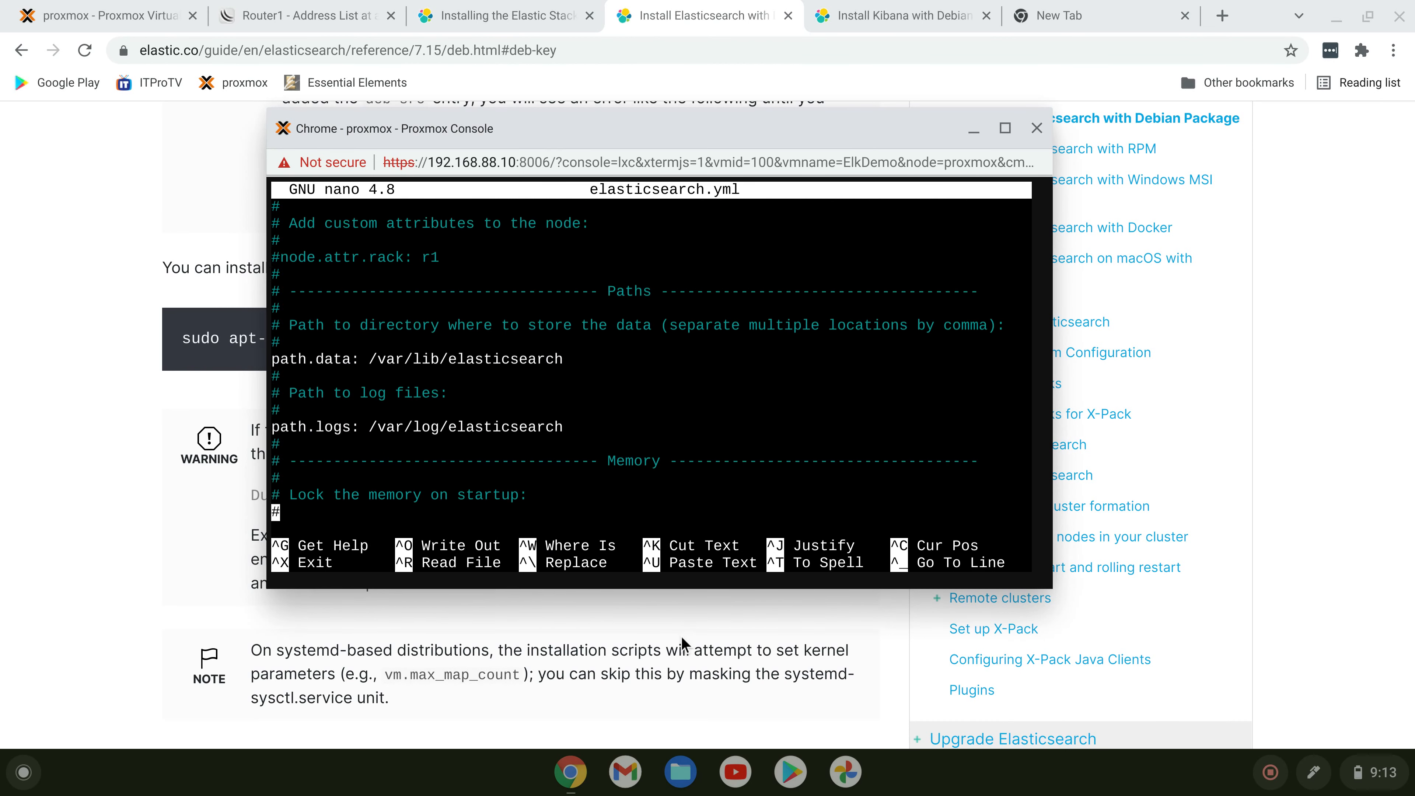
key(Down)
key(Down)
key(Down)
key(Down)
key(Down)
key(Down)
key(Down)
key(Down)
key(Down)
key(Down)
key(Down)
key(Down)
key(Down)
key(Down)
key(Down)
key(Down)
key(Down)
key(Down)
key(Down)
key(Down)
key(Down)
key(Down)
key(Down)
key(Up)
key(Up)
key(Up)
key(Up)
key(Up)
key(Up)
key(Up)
key(Up)
key(Up)
key(Up)
key(Up)
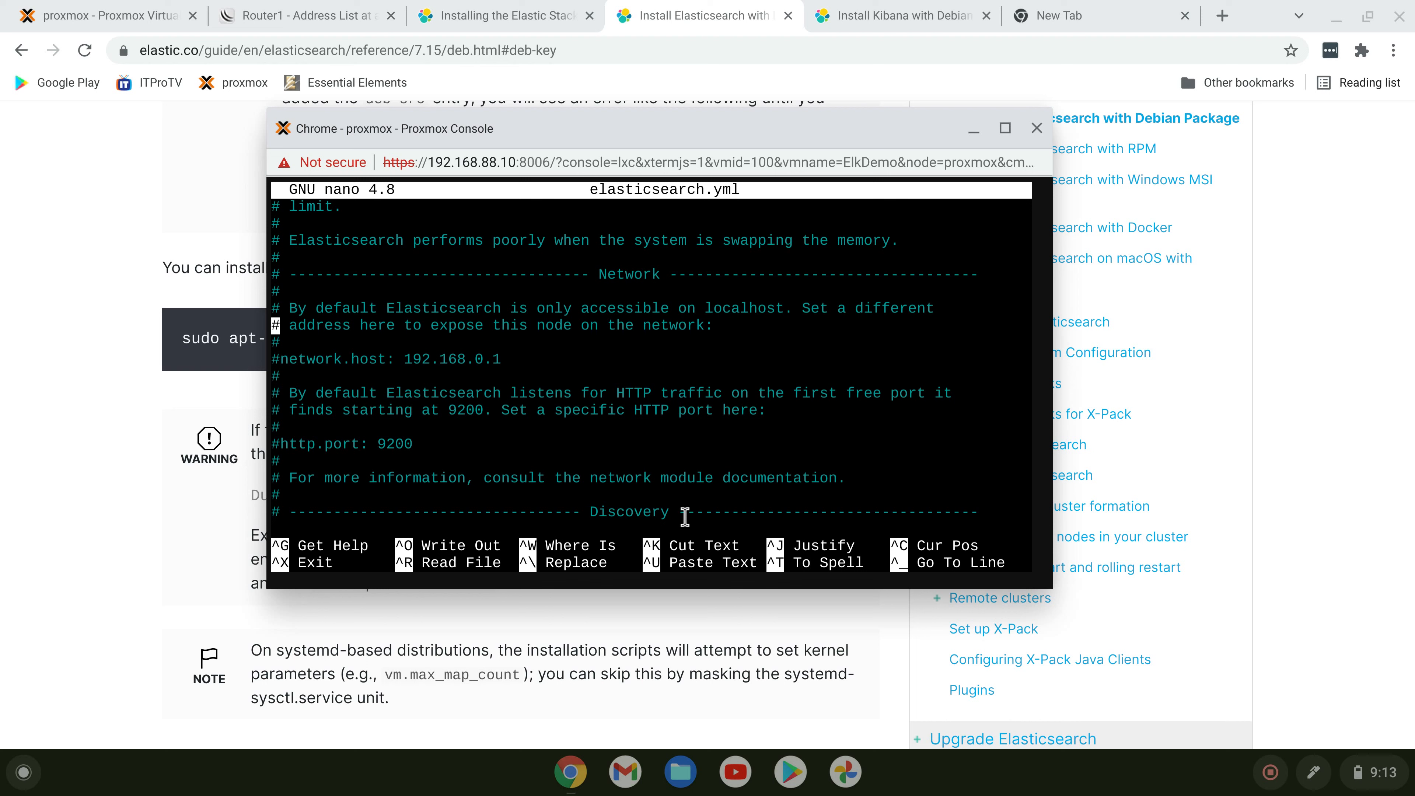
key(ctrl+x)
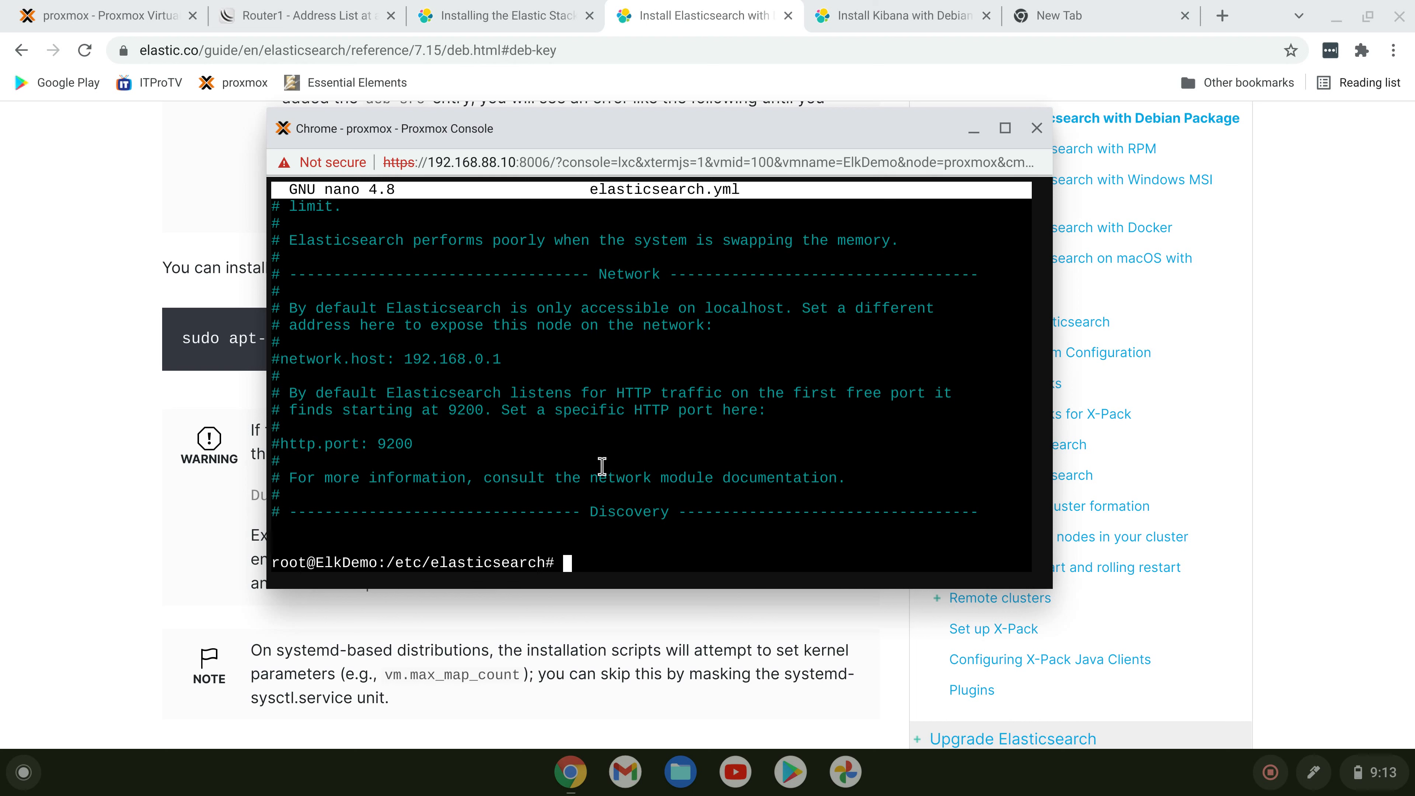
Clear the console and start elasticsearch.service with systemctl.
text(clear)
key(Return)
text(cd)
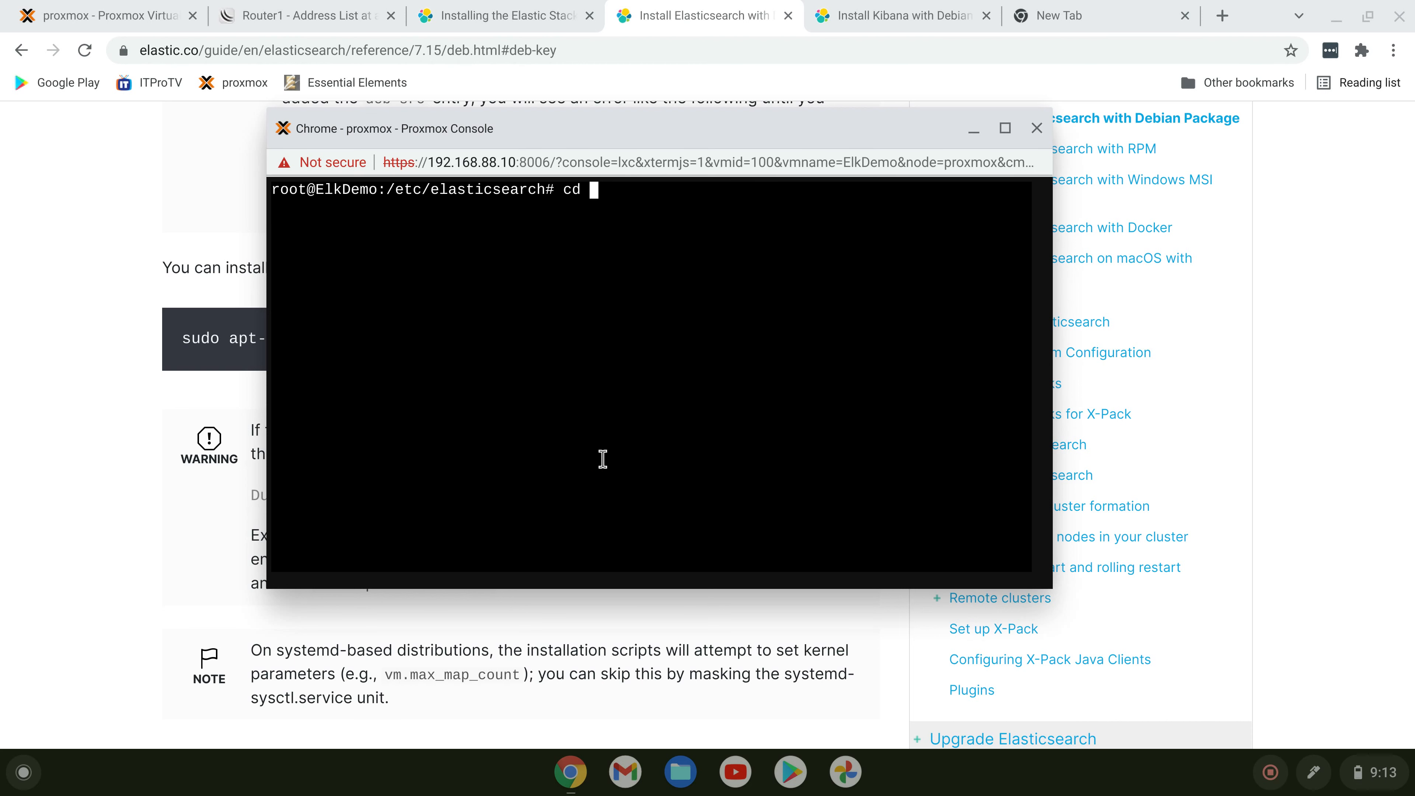
key(BackSpace)
key(BackSpace)
key(BackSpace)
text(systemctl start elast)
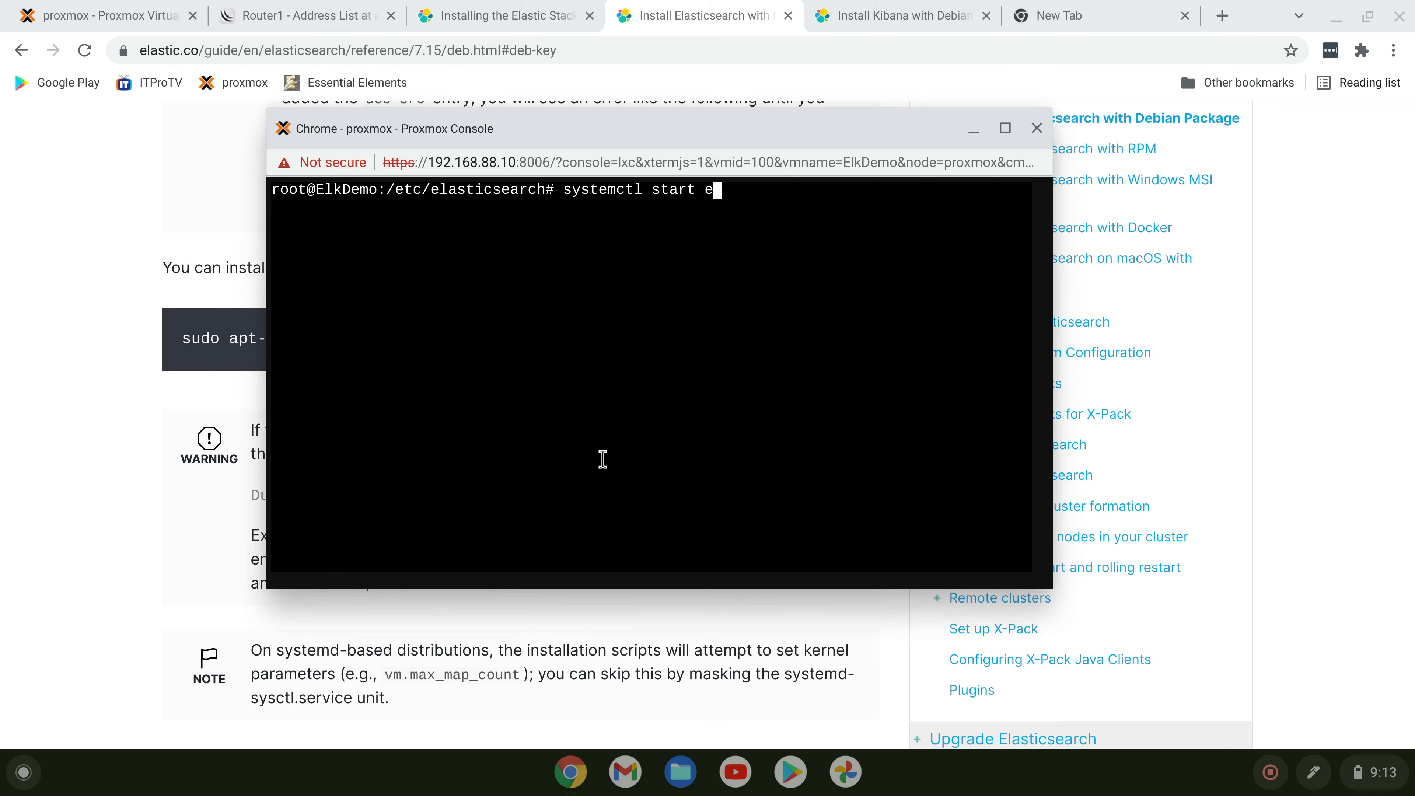
key(Tab)
key(Return)
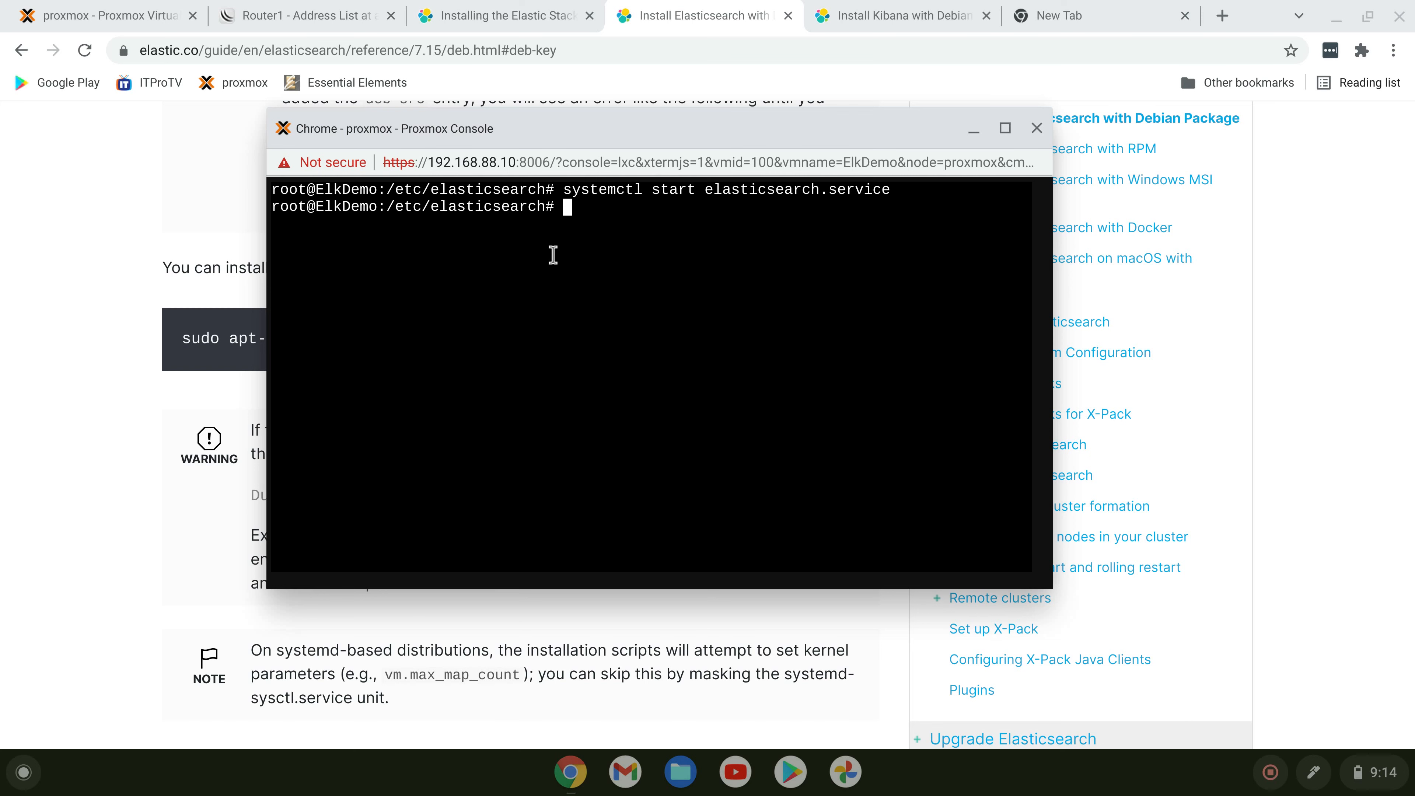
Check the status of elasticsearch.service with systemctl, view the output and quit the pager.
key(Up)
key(Left)
key(Left)
key(Left)
key(Left)
key(Left)
key(Left)
key(Left)
key(Left)
key(Left)
key(Left)
key(Left)
key(Left)
key(Left)
key(Left)
key(Left)
key(Left)
key(Left)
key(Left)
key(Left)
key(Left)
key(Left)
key(Left)
key(BackSpace)
key(BackSpace)
text(tus)
key(Return)
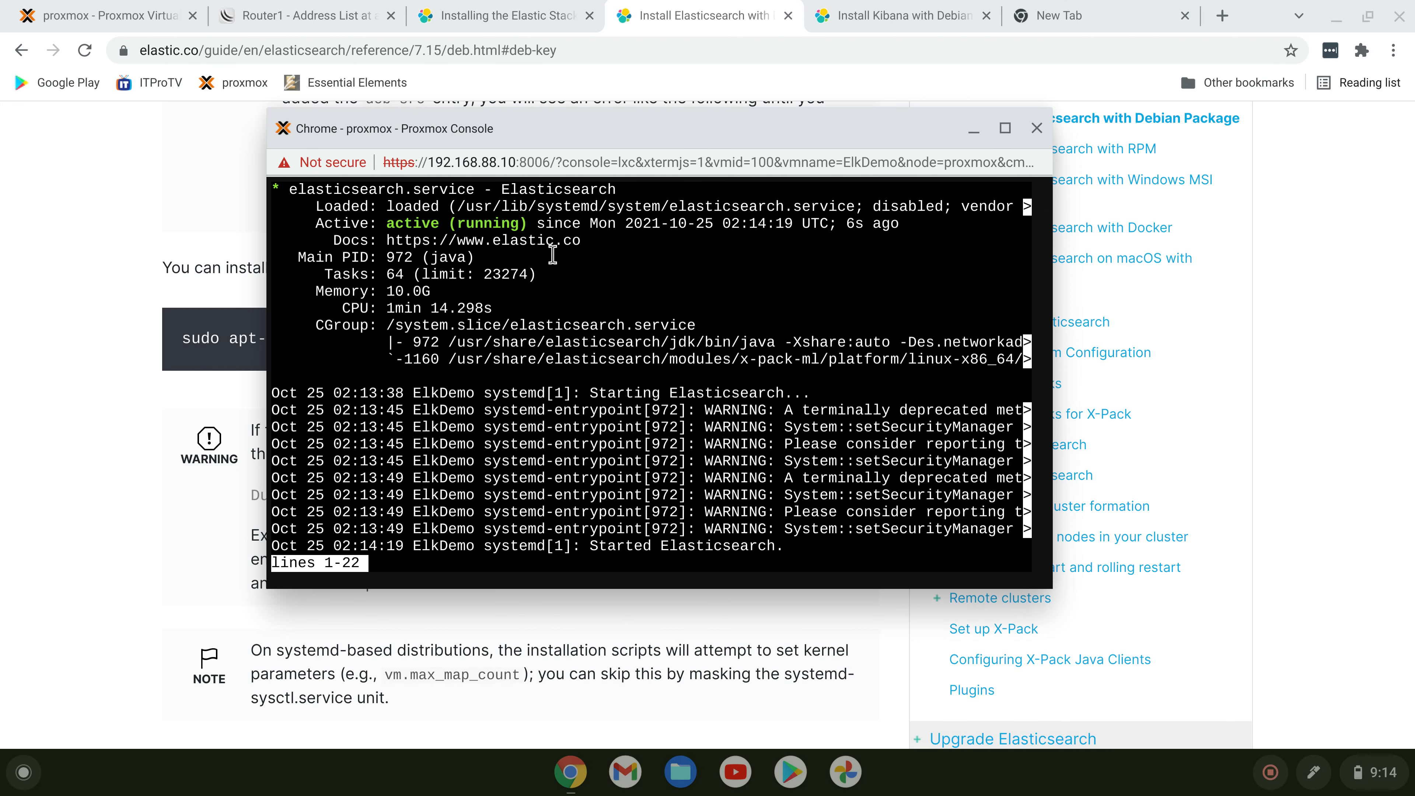
key(Right)
key(Right)
key(Left)
key(Left)
text(q)
Change to the root directory / and clear the console.
text(cd )
text(/)
key(Return)
text(clear)
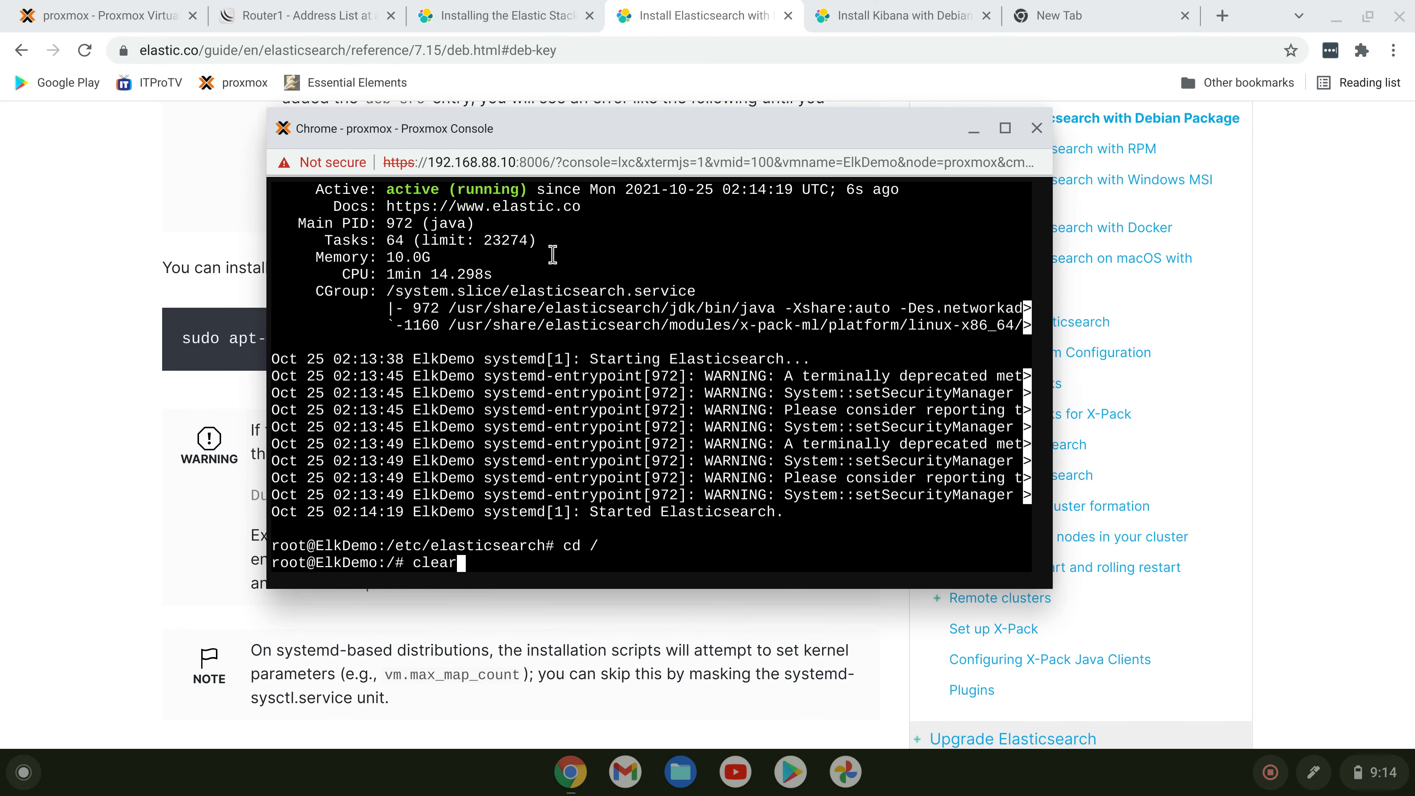
key(Return)
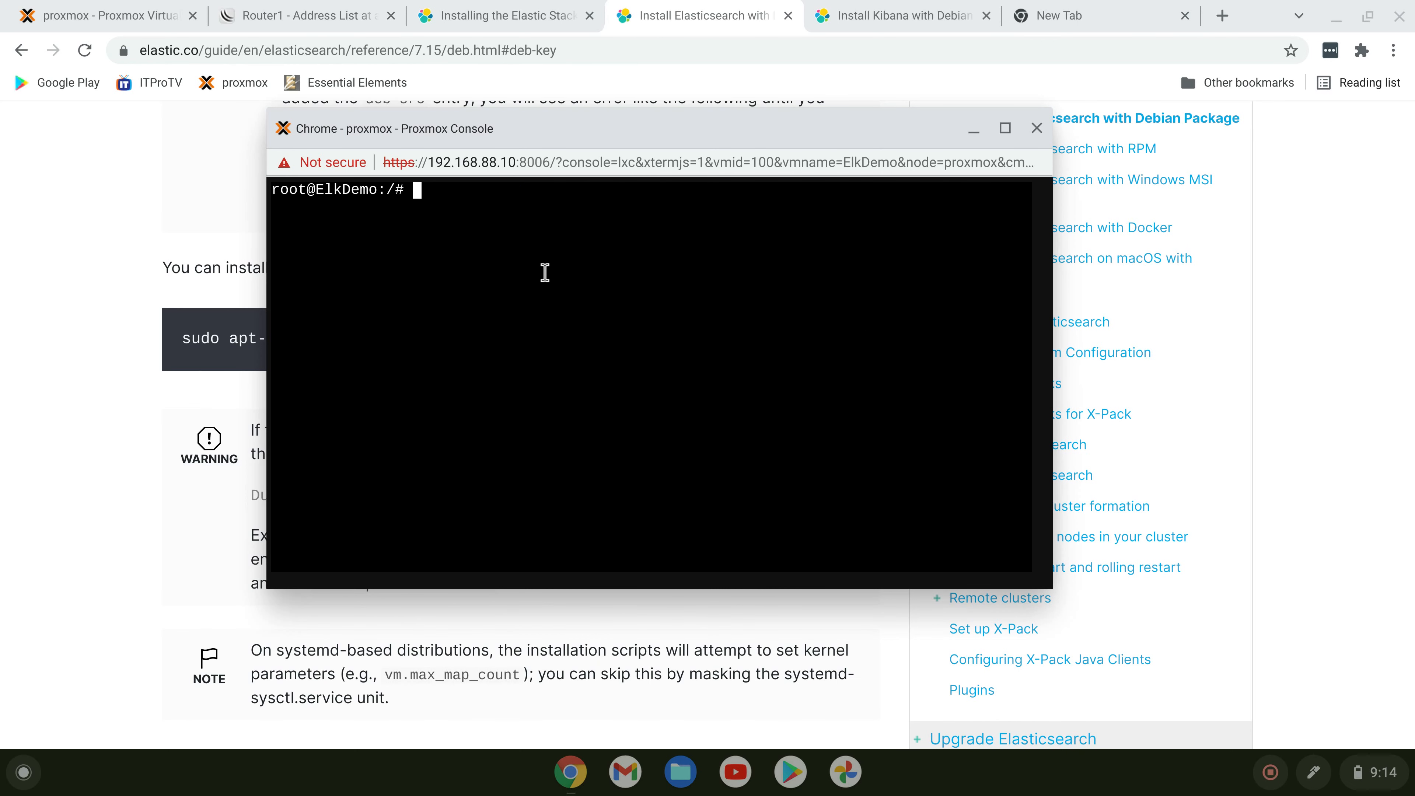
Find the package installation command in the Kibana Debian guide and run apt update && apt install kibana in the Proxmox console.
click(57, 227)
click(856, 23)
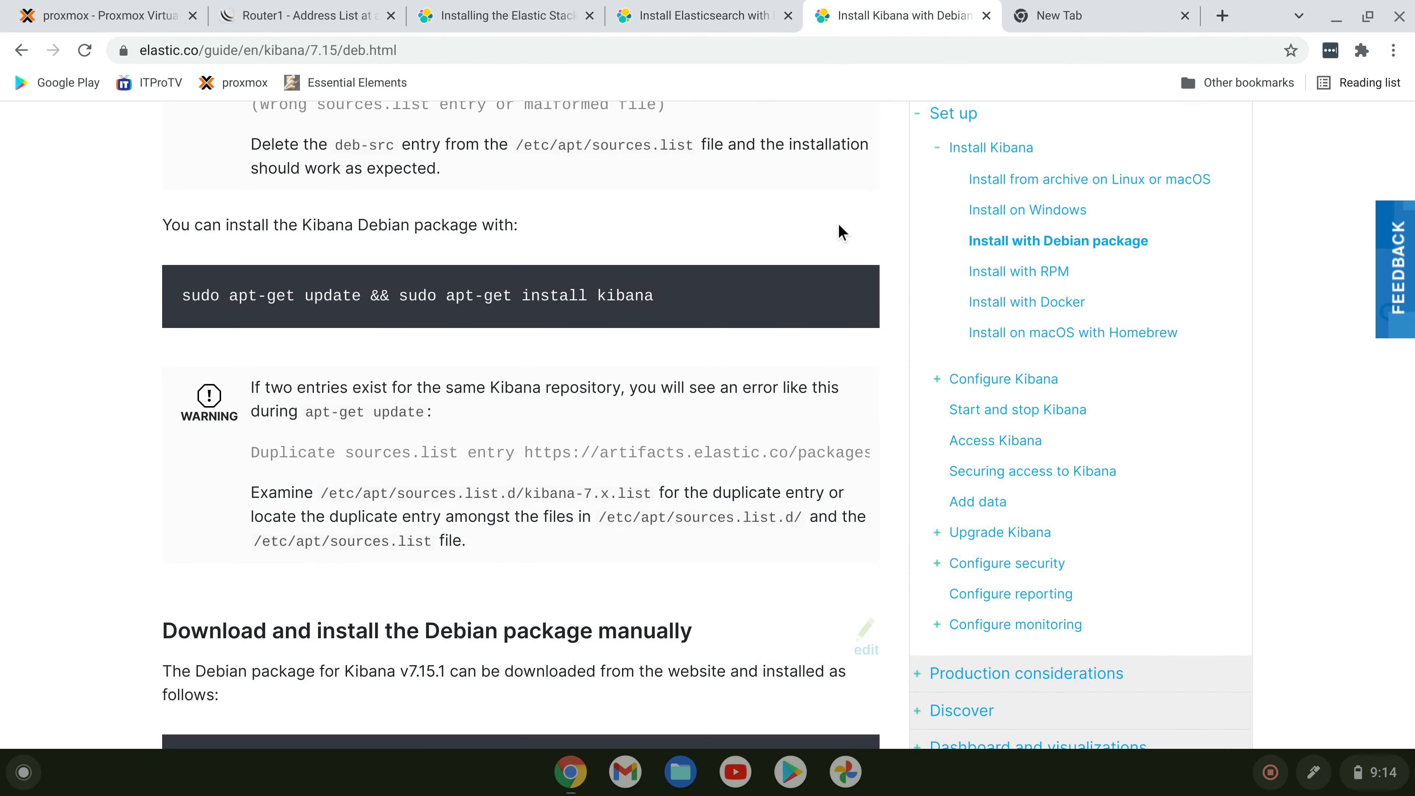
scroll(835, 194, up, 20)
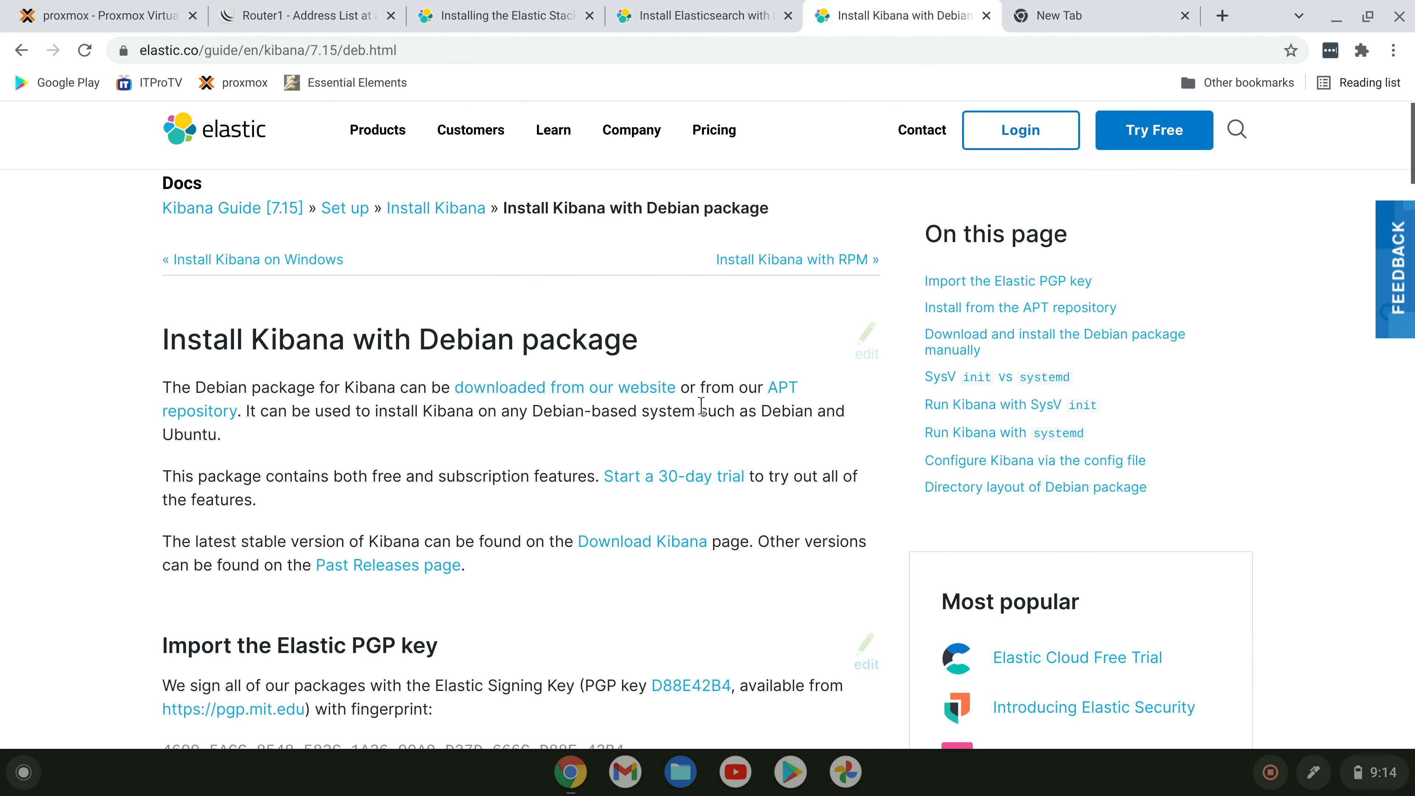
scroll(701, 412, down, 8)
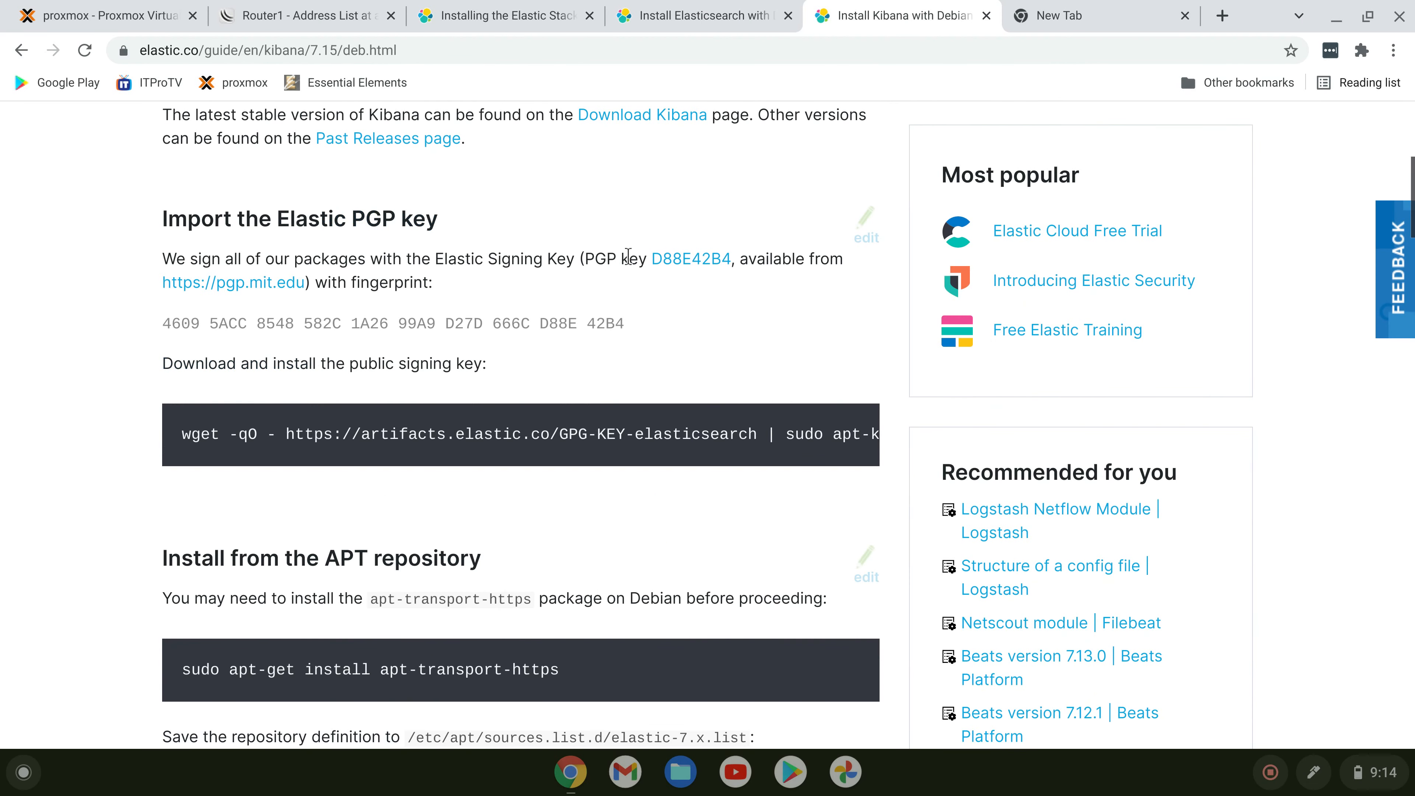
scroll(641, 440, down, 4)
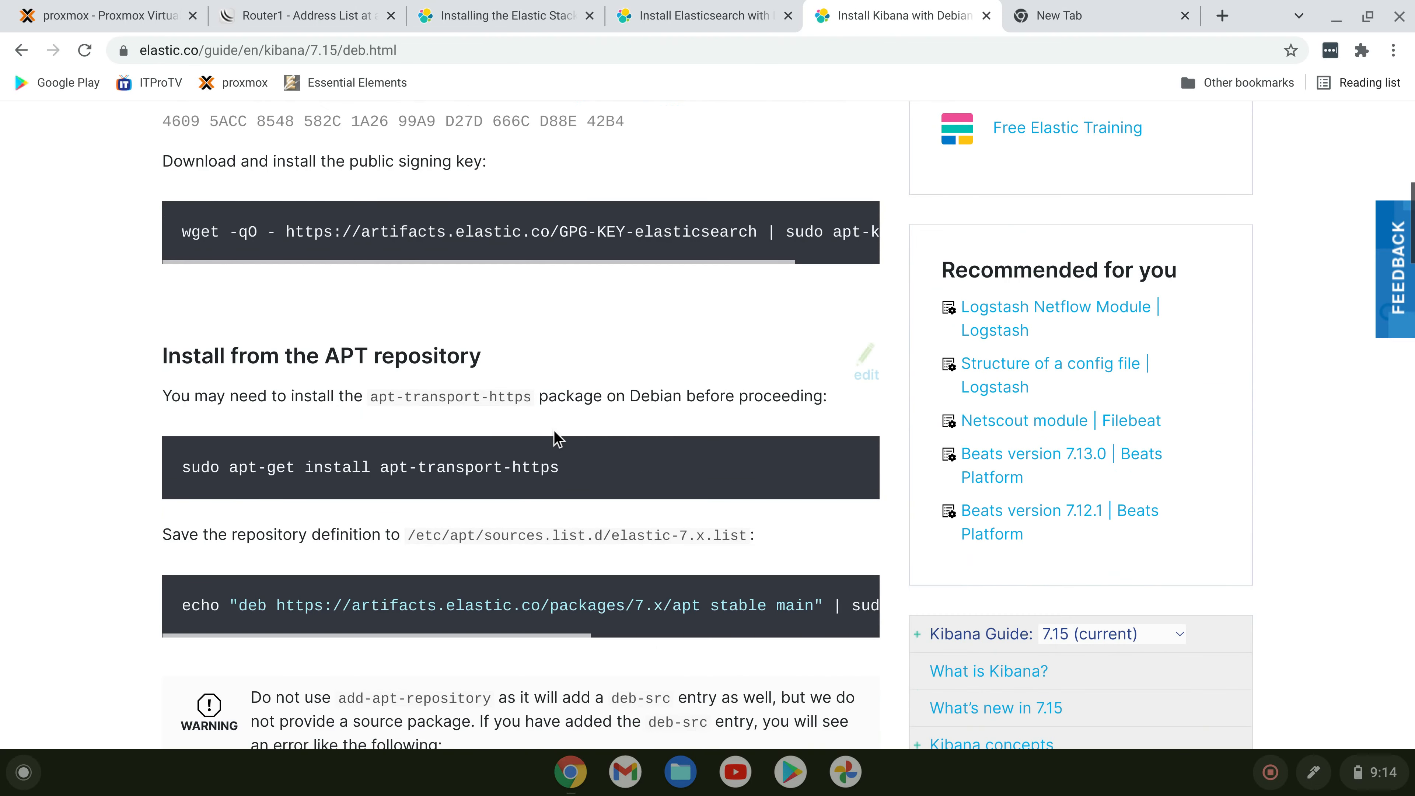
scroll(561, 505, down, 15)
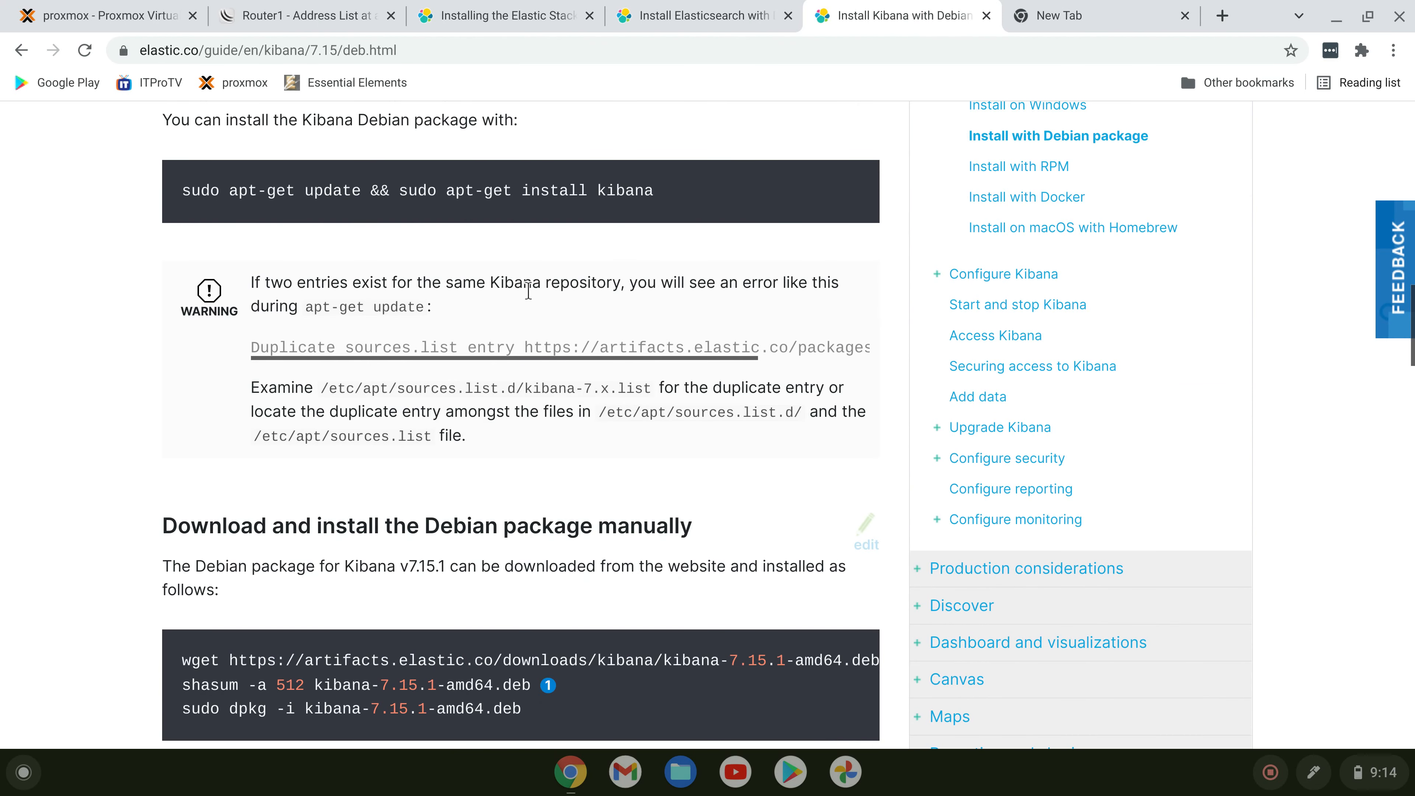
scroll(528, 290, up, 7)
scroll(564, 357, down, 1)
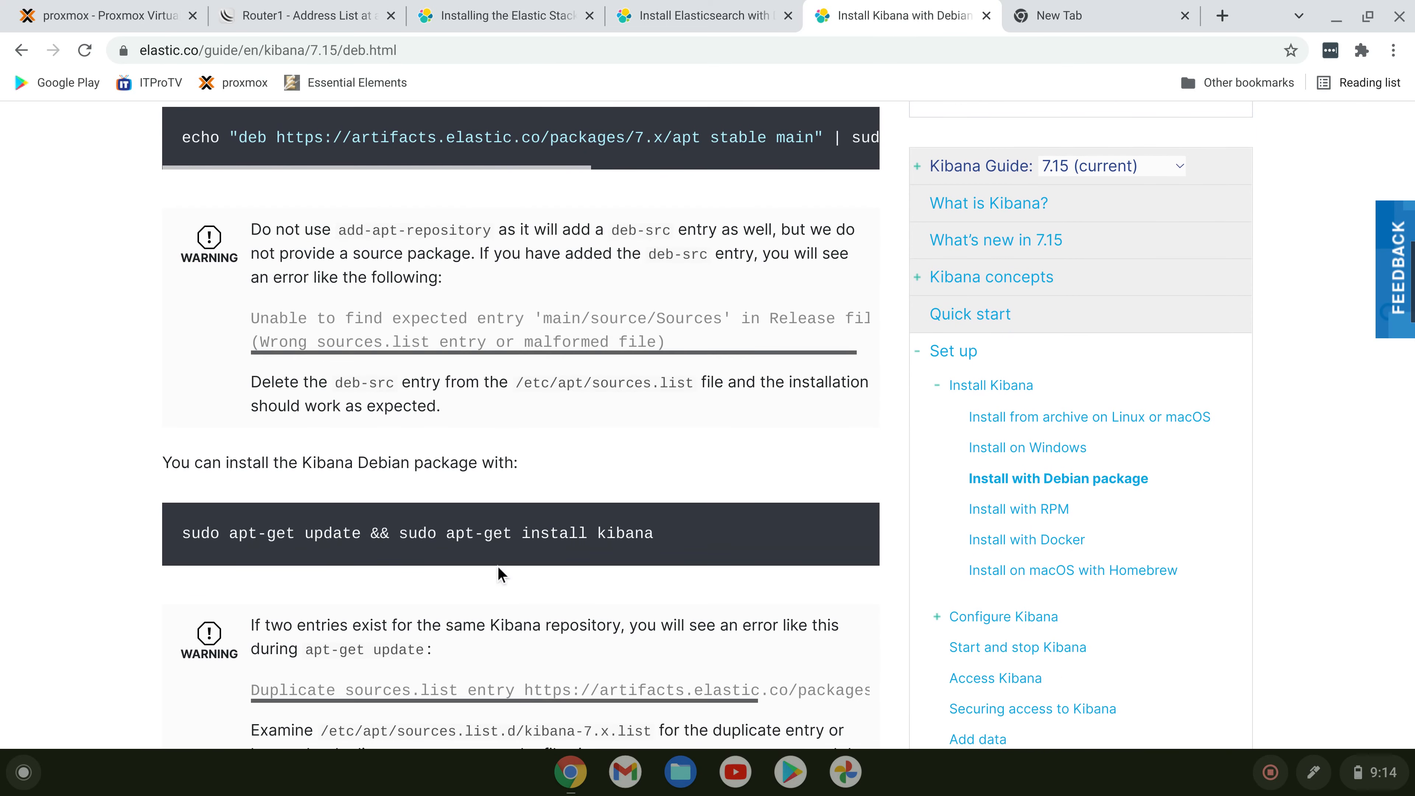
click(575, 782)
click(660, 718)
text(apt update && apt install kibana)
key(Return)
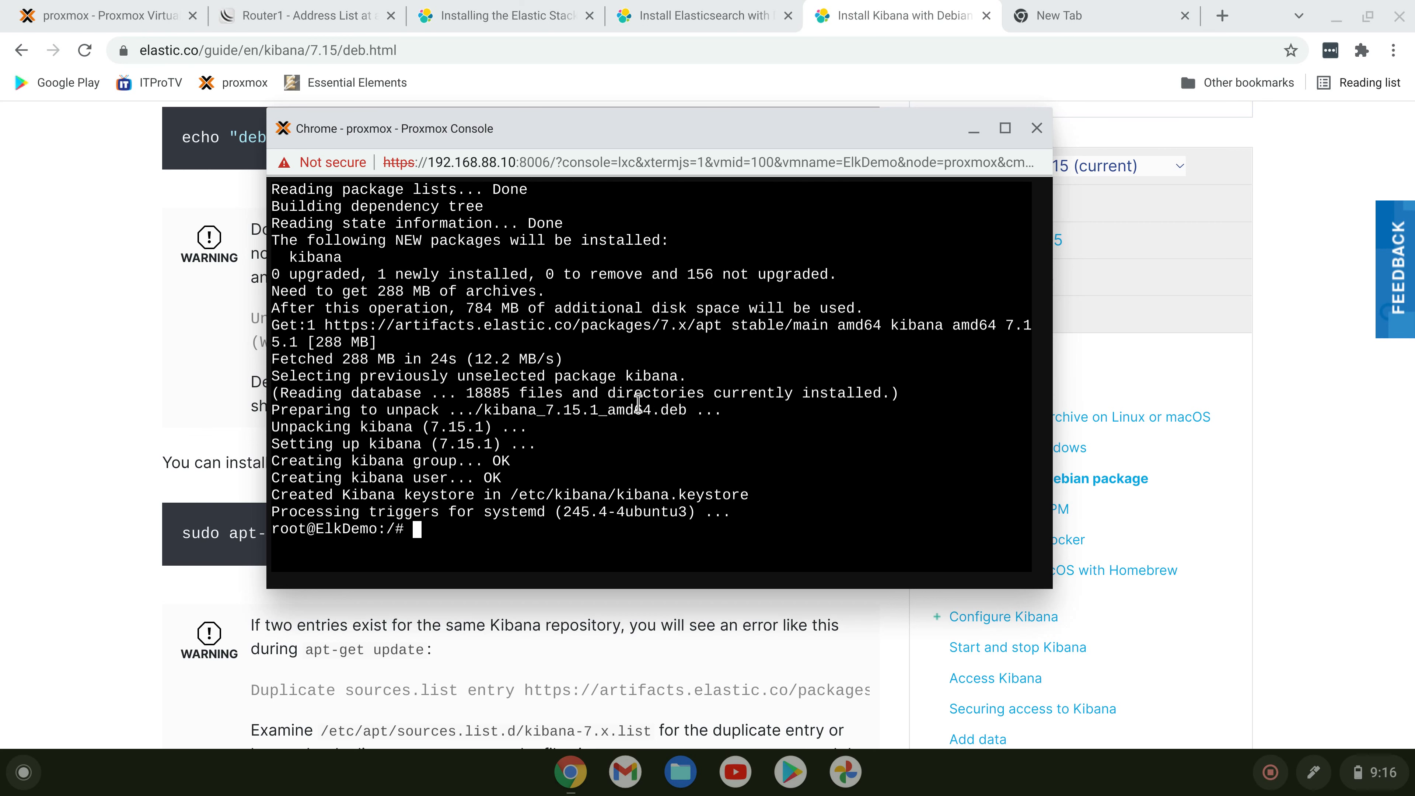
Change to the /etc/kibana/ directory and list its files.
text(cd /etc/kibana/)
key(Return)
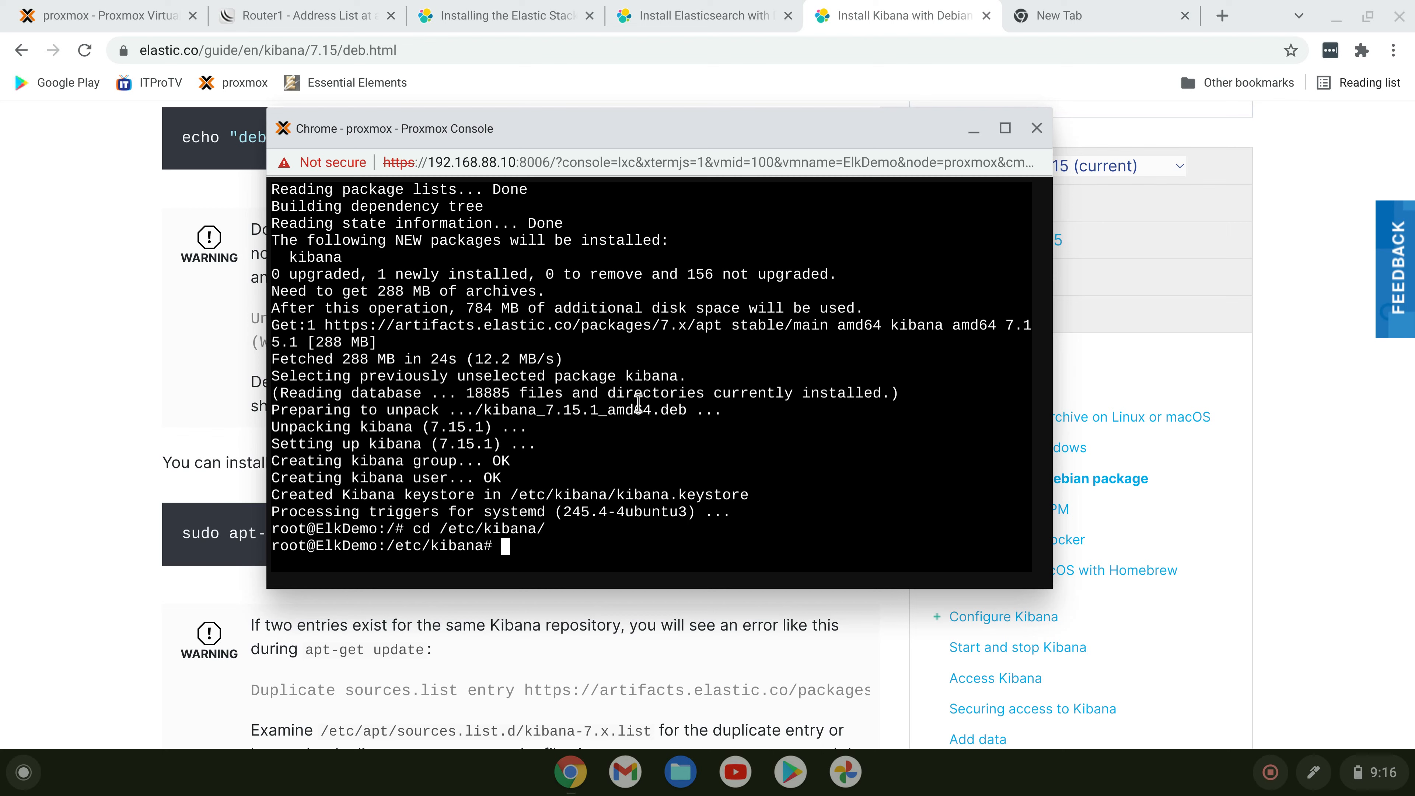
text(ls)
key(Return)
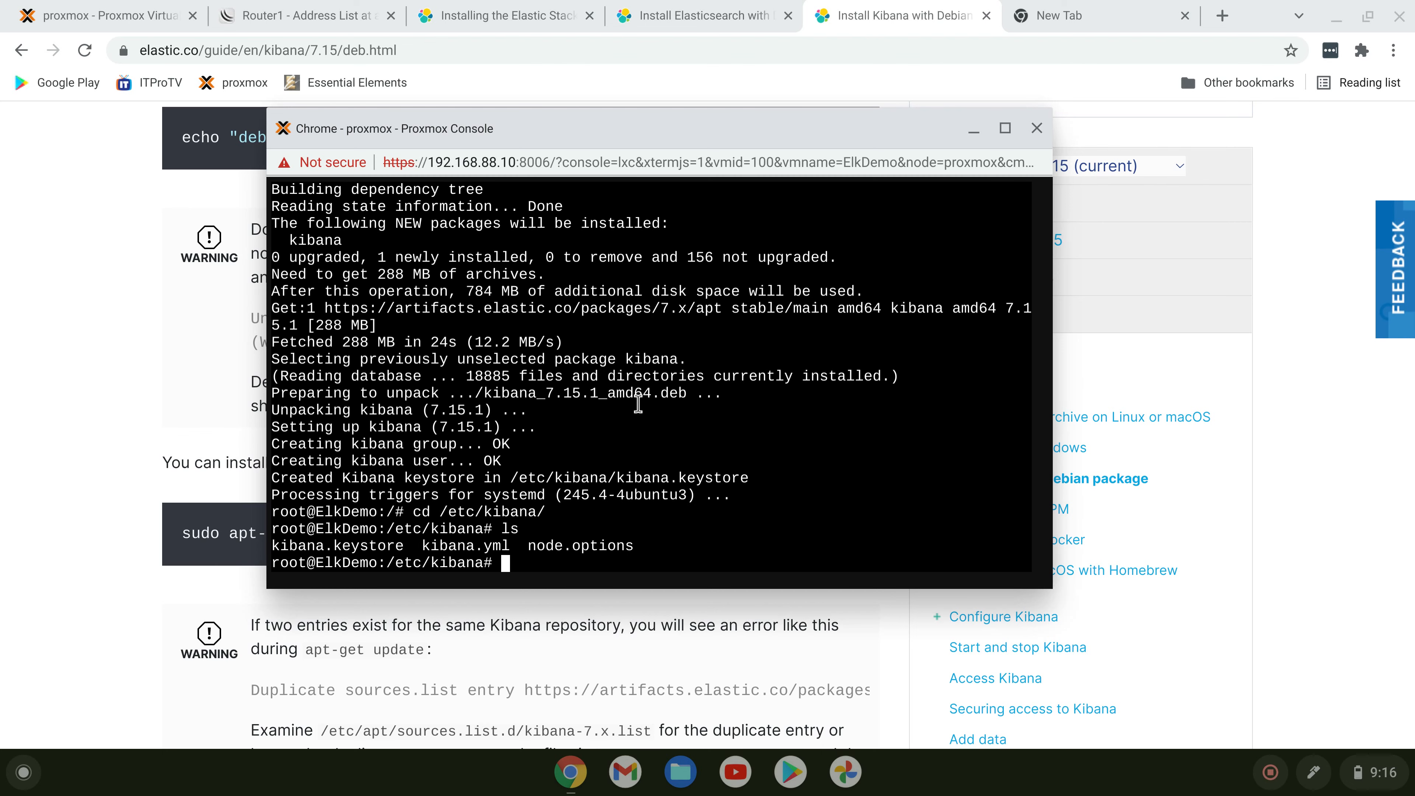
Open kibana.yml in the nano editor and uncomment the server.host line.
text(ano kibana.yml)
key(Return)
key(Down)
key(Down)
key(Down)
key(Down)
key(Down)
key(Right)
key(BackSpace)
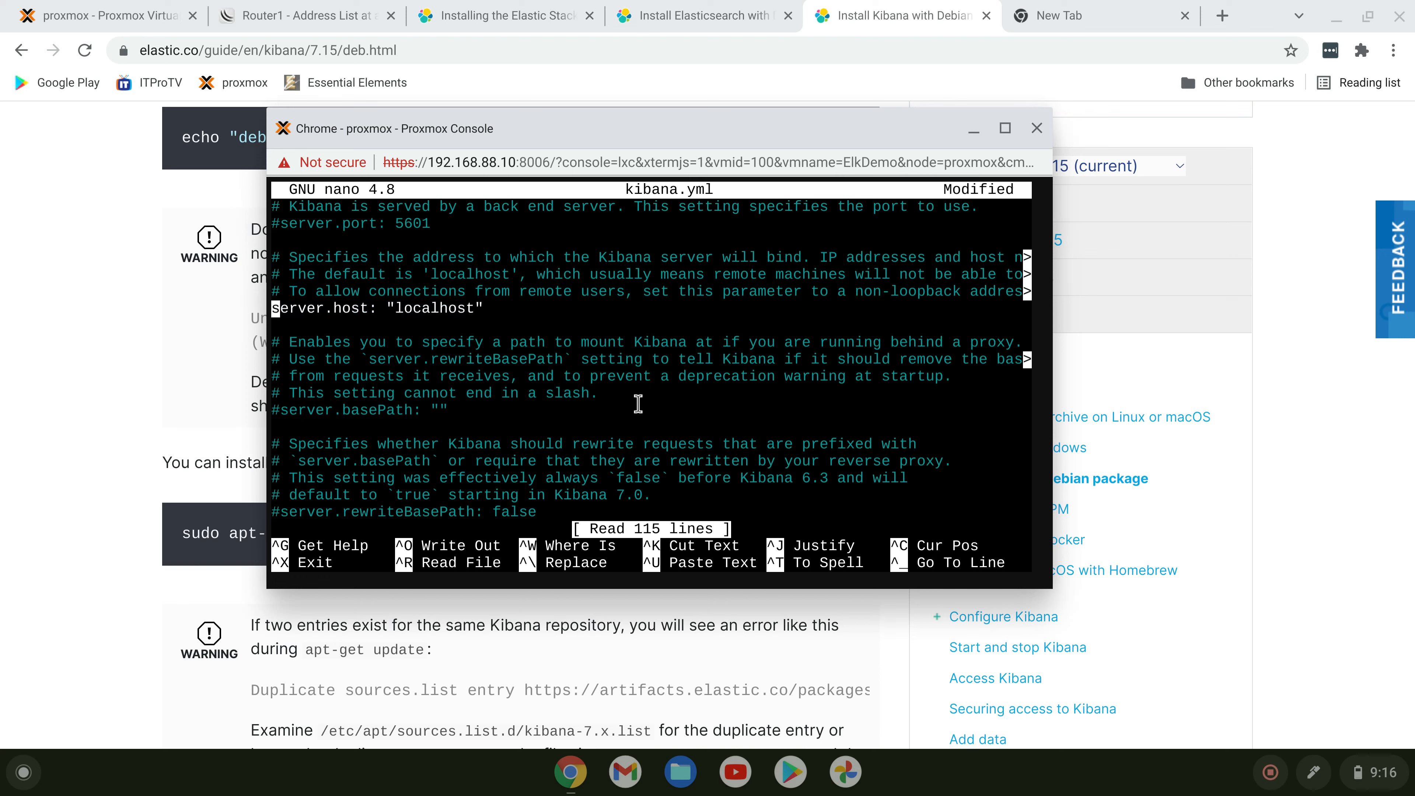
Replace localhost in the server.host setting of kibana.yml with 192.168.88.12, keeping the quotation marks.
key(Right)
key(Right)
key(Right)
key(Right)
key(Right)
key(Right)
key(Right)
key(Right)
key(Right)
key(Right)
key(Right)
key(Right)
key(Right)
key(Right)
key(Right)
key(Right)
key(Right)
key(Right)
key(Right)
key(Right)
key(Right)
key(Right)
key(Right)
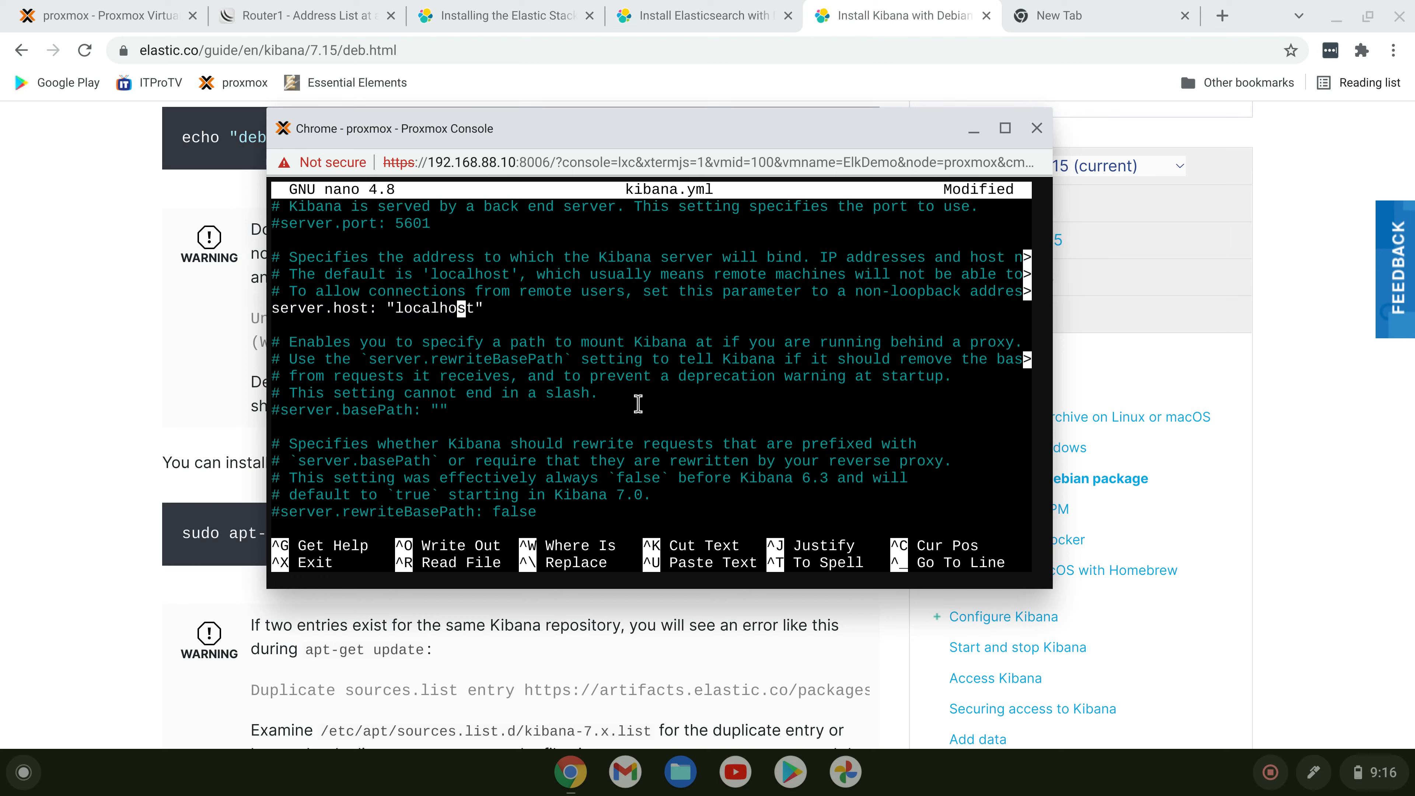
key(BackSpace)
key(BackSpace)
key(BackSpace)
key(BackSpace)
key(BackSpace)
key(BackSpace)
key(BackSpace)
key(BackSpace)
key(BackSpace)
text(192.)
text(168.)
text(88.)
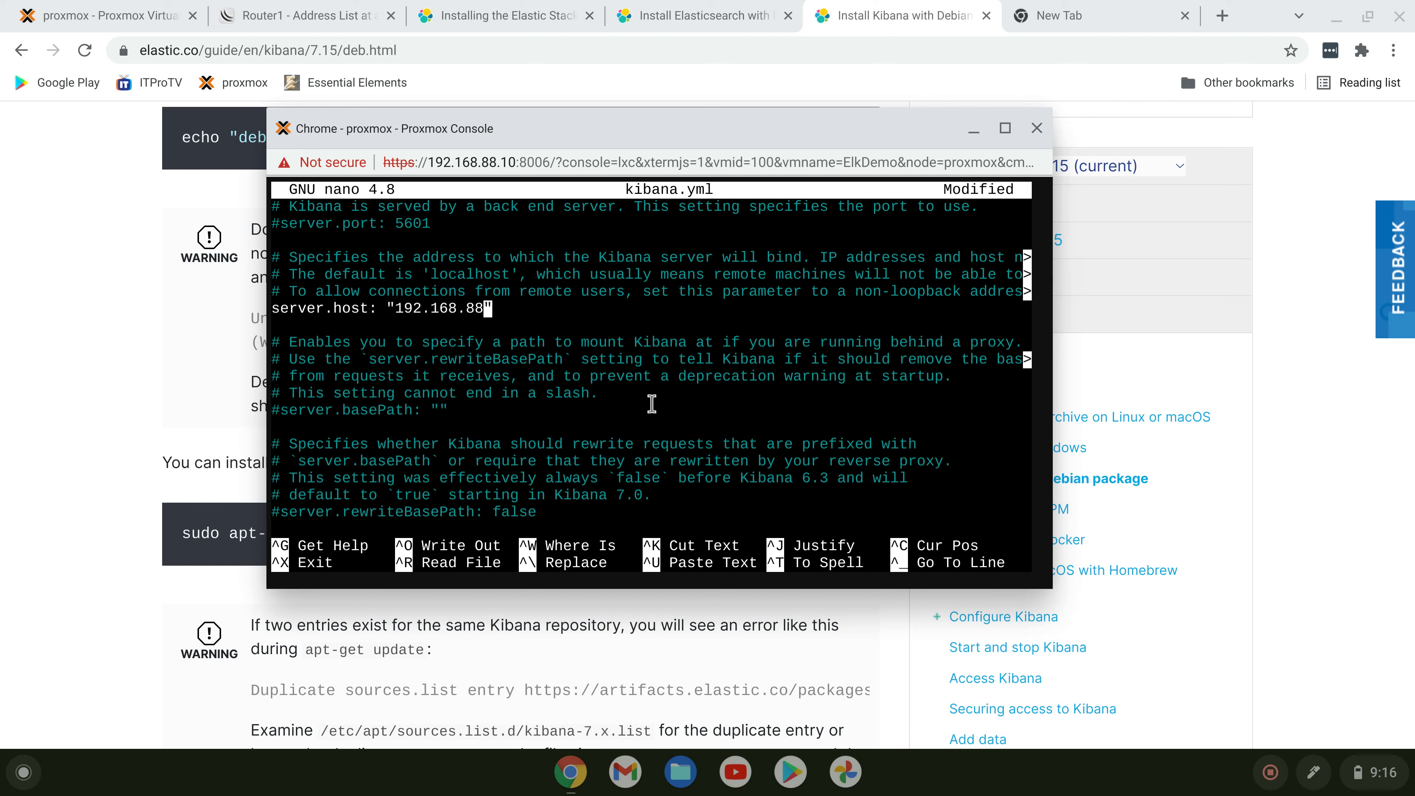
text(12)
Uncomment the elasticsearch.hosts line further down in kibana.yml.
key(Left)
key(Left)
key(Left)
key(Left)
key(Left)
key(Left)
key(Left)
key(Left)
key(Left)
key(Left)
key(Left)
key(Left)
key(Left)
key(Left)
key(Left)
key(Left)
key(Left)
key(Left)
key(Left)
key(Left)
key(Left)
key(Left)
key(Left)
key(Left)
key(Left)
key(Left)
key(Down)
key(Down)
key(Down)
key(Down)
key(Down)
key(Down)
key(Down)
key(Down)
key(Down)
key(Down)
key(Down)
key(Down)
key(Down)
key(Down)
key(Down)
key(Down)
key(Down)
key(Down)
key(Down)
key(Down)
key(Down)
key(Down)
key(Down)
key(Down)
key(Down)
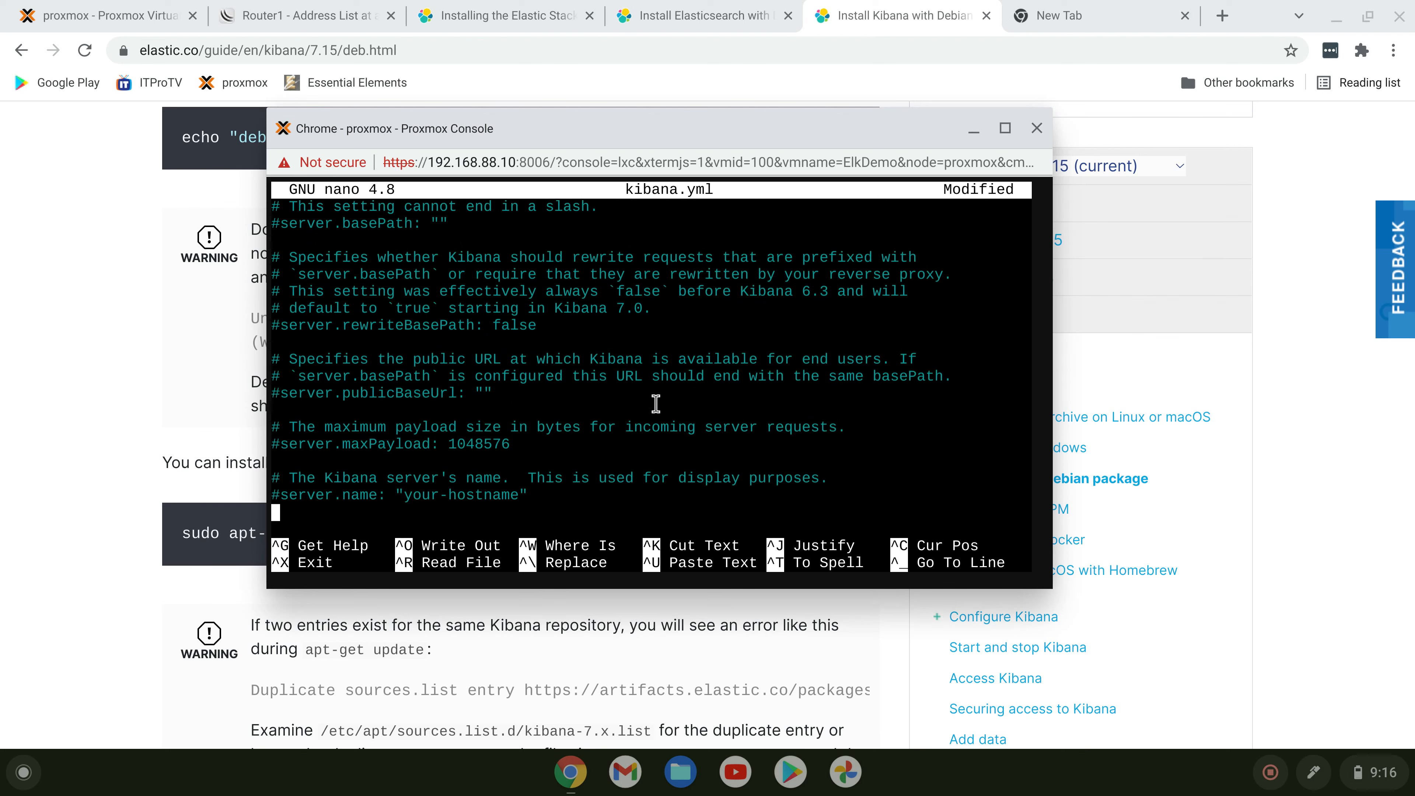
key(Down)
key(Down)
key(Down)
key(Down)
key(Up)
key(Up)
key(Up)
key(Up)
key(Delete)
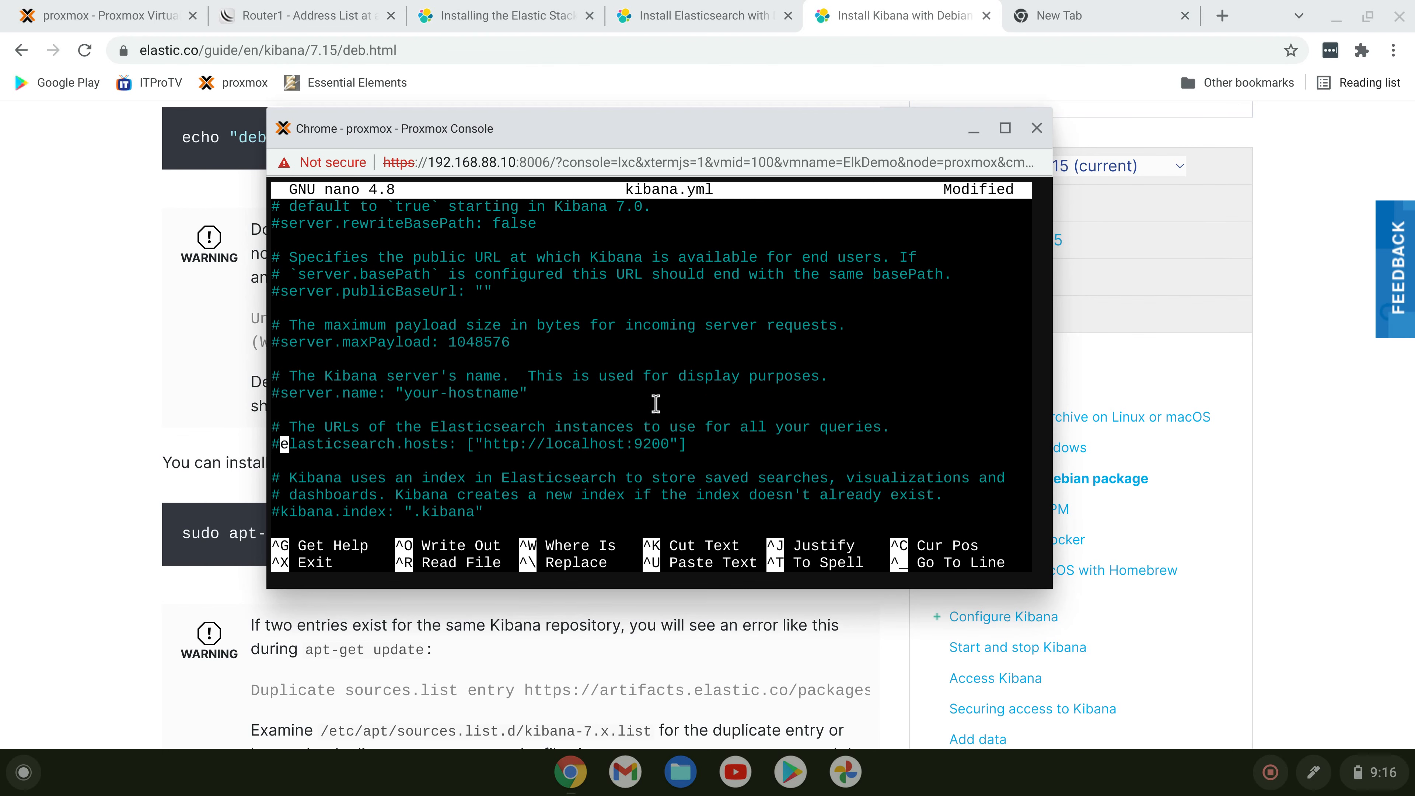
Review the elasticsearch.hosts line in kibana.yml, including its URL and port, from beginning to end.
key(Right)
key(Right)
key(Right)
key(Right)
key(Right)
key(Right)
key(Right)
key(Right)
key(Right)
key(Right)
key(Right)
key(Right)
key(Right)
key(Right)
key(Right)
key(Right)
key(Right)
key(Right)
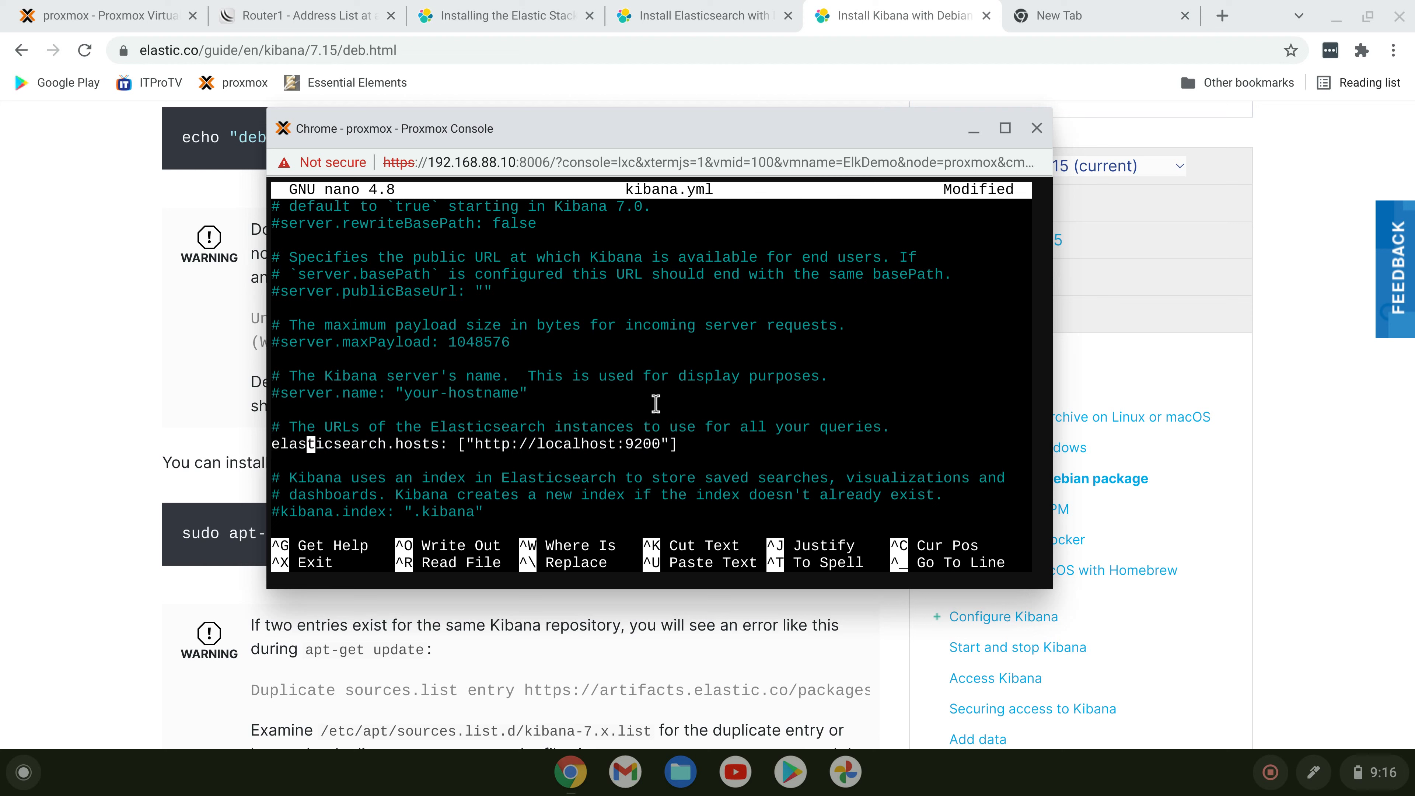
key(Right)
key(Right)
key(Left)
key(Left)
key(Left)
key(Left)
key(Left)
key(Left)
key(Left)
key(Left)
key(Left)
key(Left)
key(Left)
key(Left)
key(Left)
key(Left)
key(Left)
key(Left)
key(Left)
key(Left)
key(Left)
key(Left)
key(Right)
key(Right)
key(Right)
key(Right)
key(Right)
key(Right)
key(Right)
key(Right)
key(Right)
key(Right)
key(Right)
key(Right)
key(Right)
key(Right)
key(Right)
key(Right)
key(Right)
key(Right)
key(Right)
key(Right)
key(Right)
key(Right)
key(Right)
key(Right)
key(Right)
key(Right)
key(Left)
key(Left)
key(Left)
key(Right)
key(Right)
key(Right)
key(Right)
key(Right)
key(Right)
key(Right)
key(Left)
key(Left)
key(Left)
key(Left)
key(Left)
key(Left)
key(Left)
key(Left)
key(Left)
key(Left)
key(Left)
key(Left)
key(Left)
key(Left)
key(Left)
key(Left)
key(Left)
key(Left)
key(Left)
key(Left)
Save the changes to kibana.yml under the same file name and exit nano.
key(ctrl+x)
key(y)
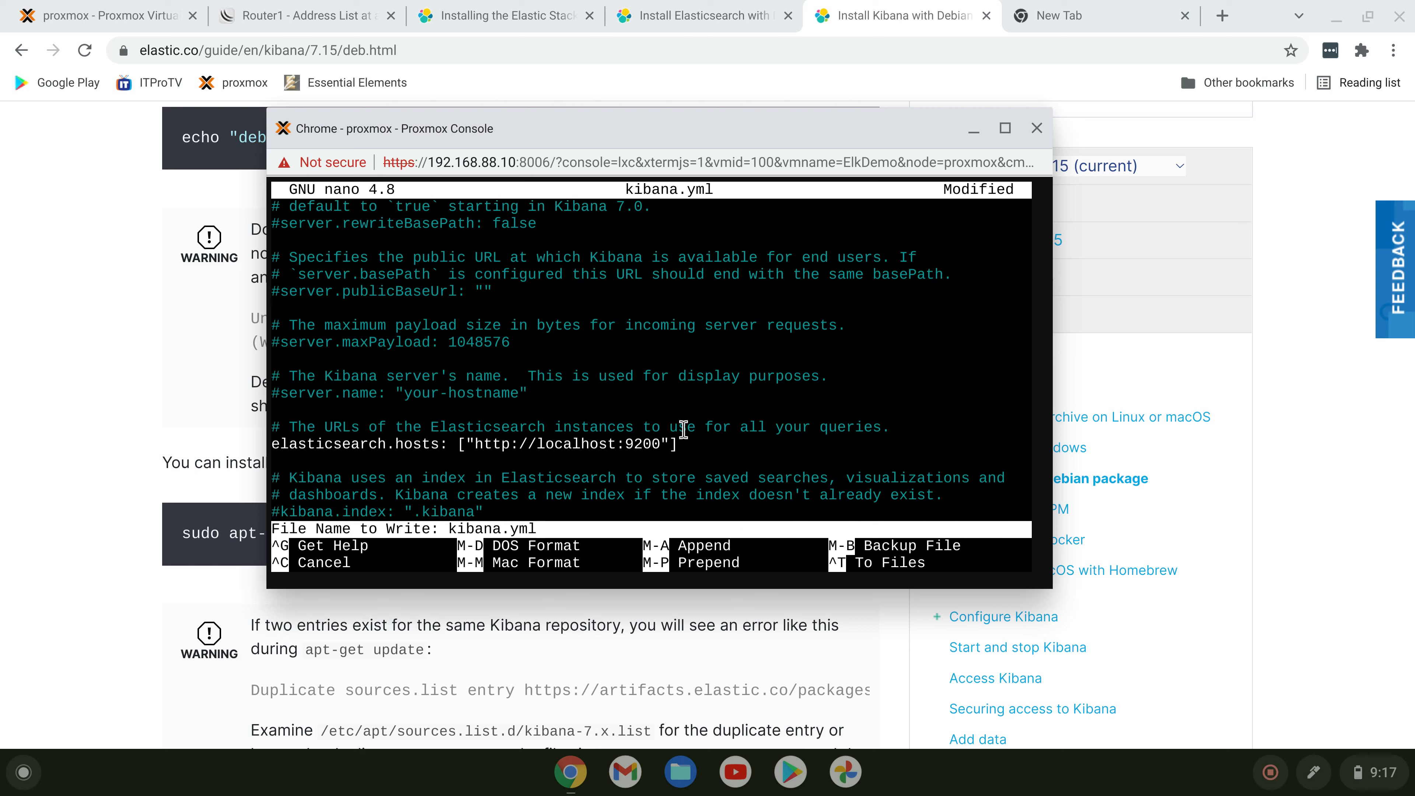
key(Return)
Start the Kibana service with the command systemctl start kibana.
text(s)
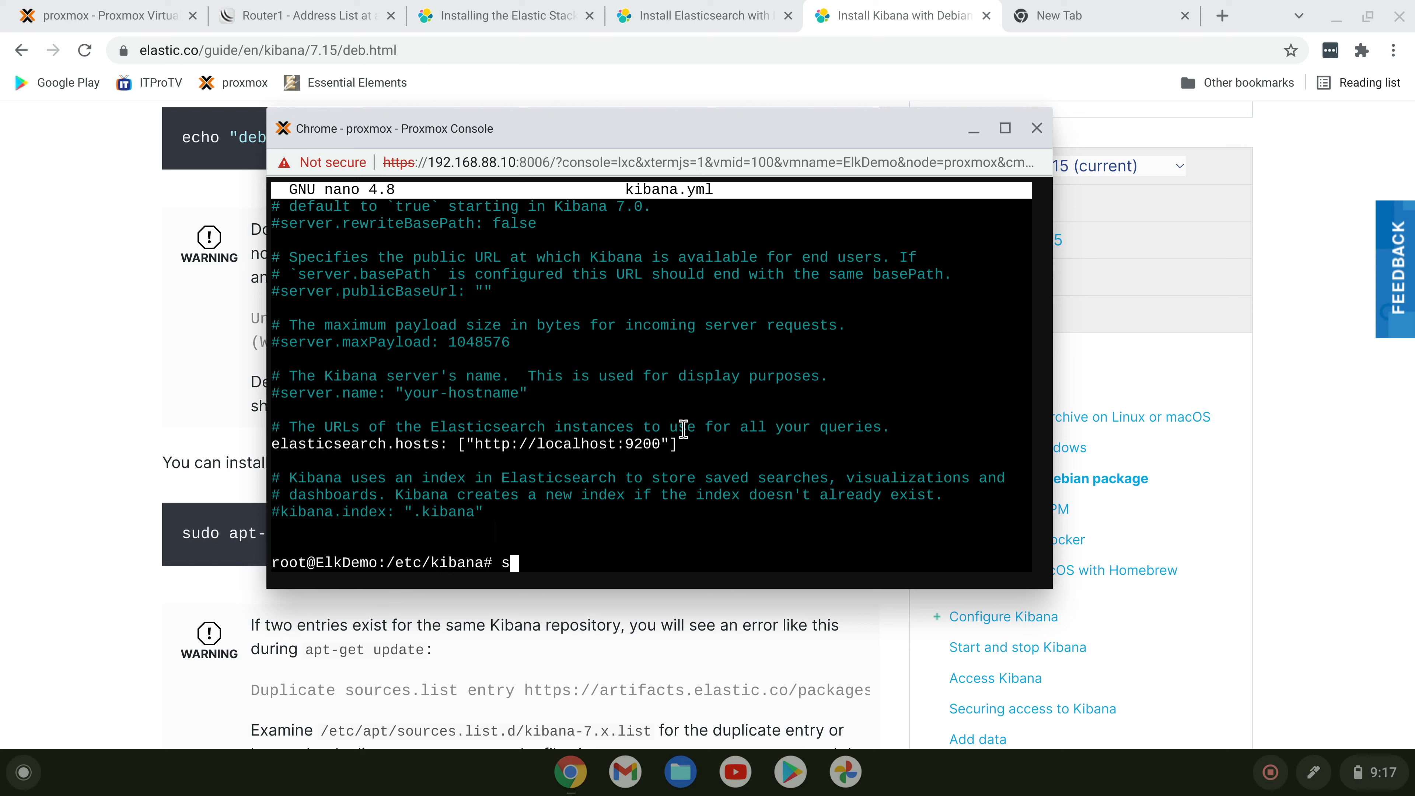
text(ystemctl st)
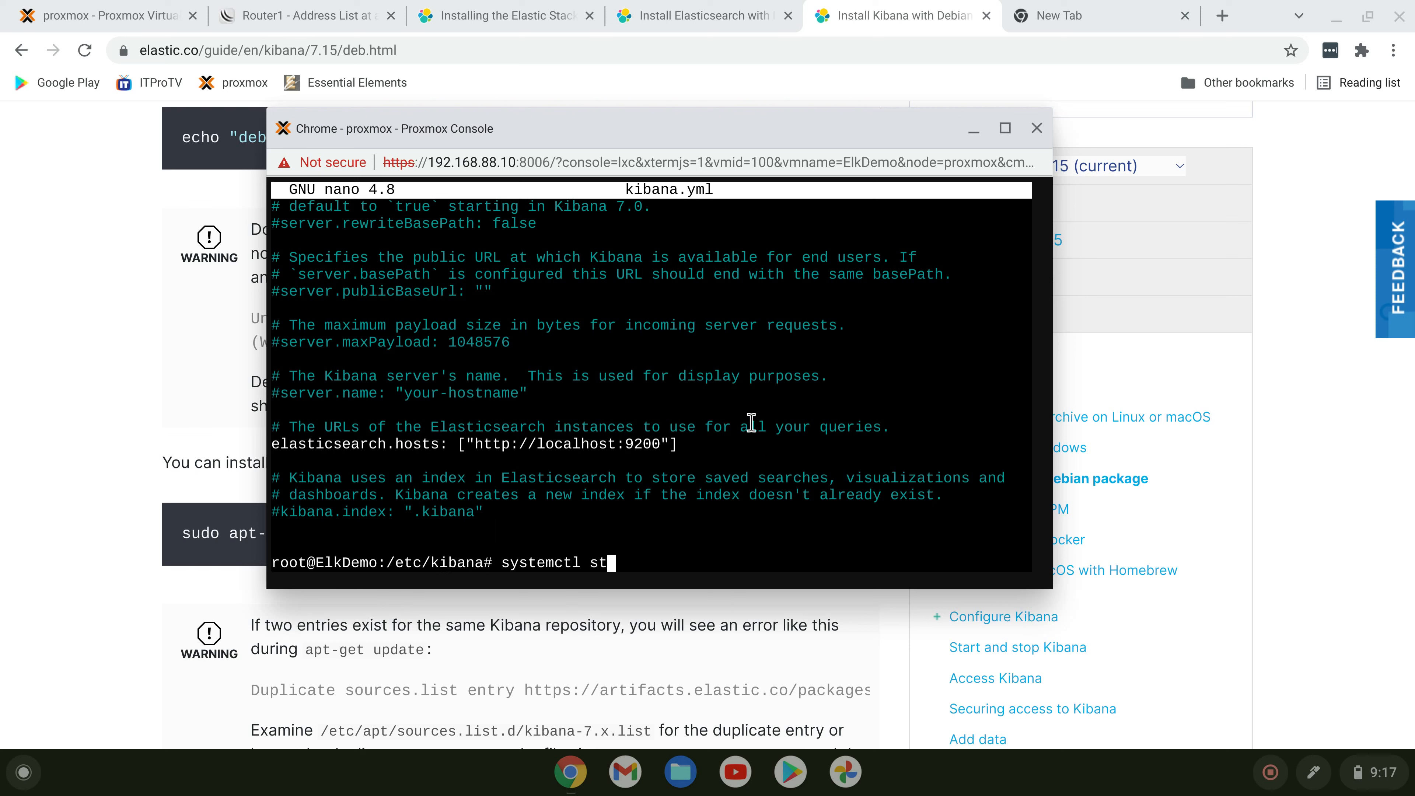
text(art kibana)
key(Return)
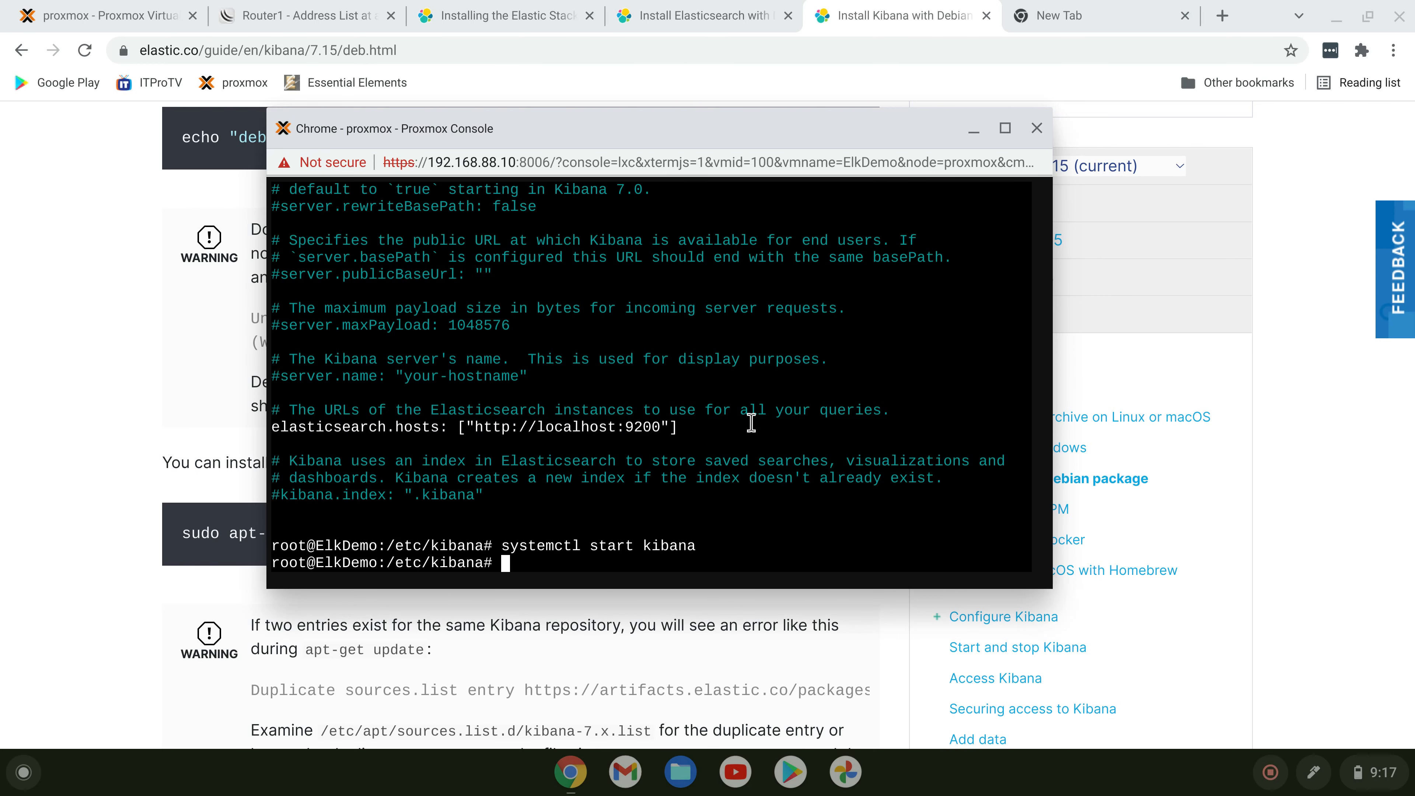
Check the Kibana service with systemctl status kibana by editing the previous command, and return to the prompt.
key(Up)
key(Left)
key(Left)
key(Left)
key(Left)
key(Left)
key(Left)
key(Left)
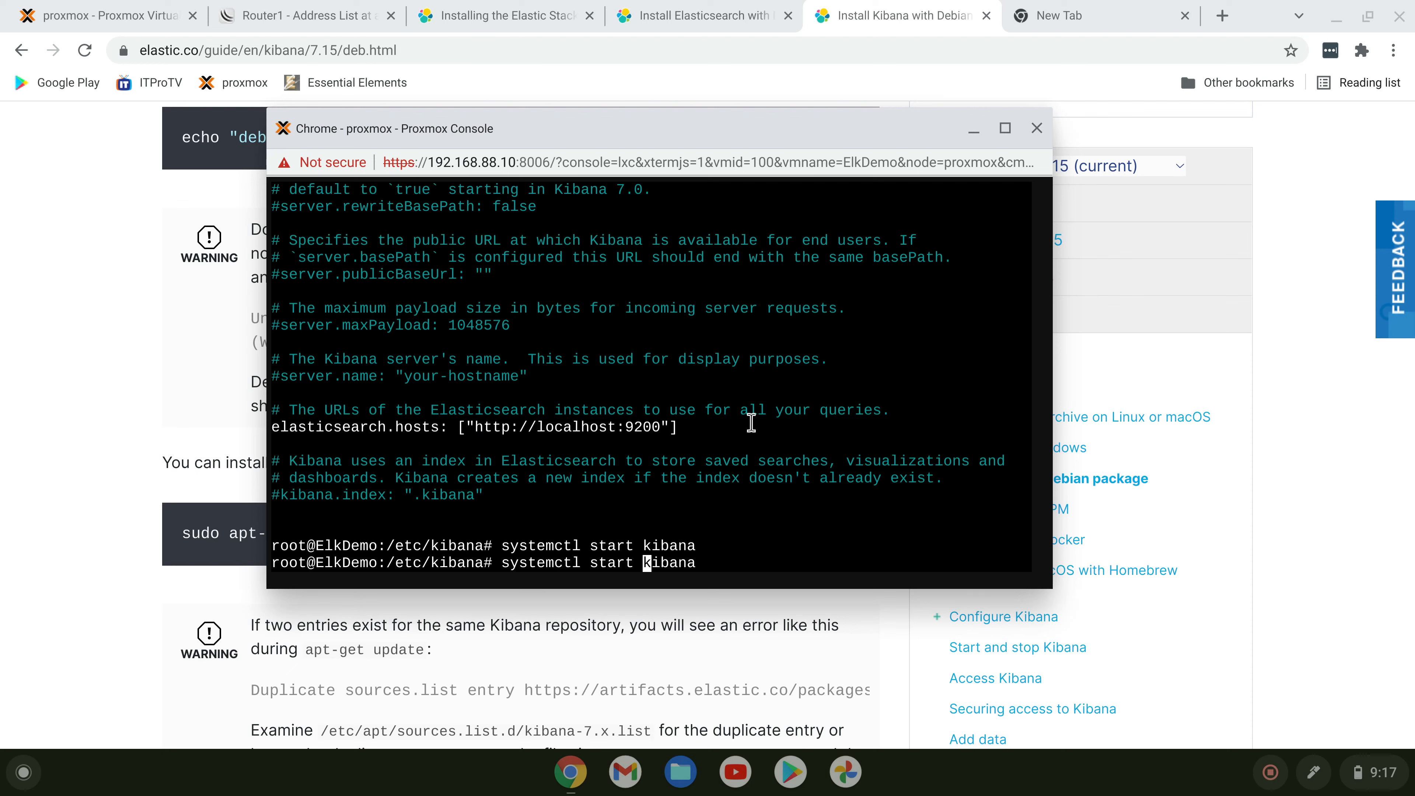
key(BackSpace)
key(BackSpace)
text(tus)
key(Return)
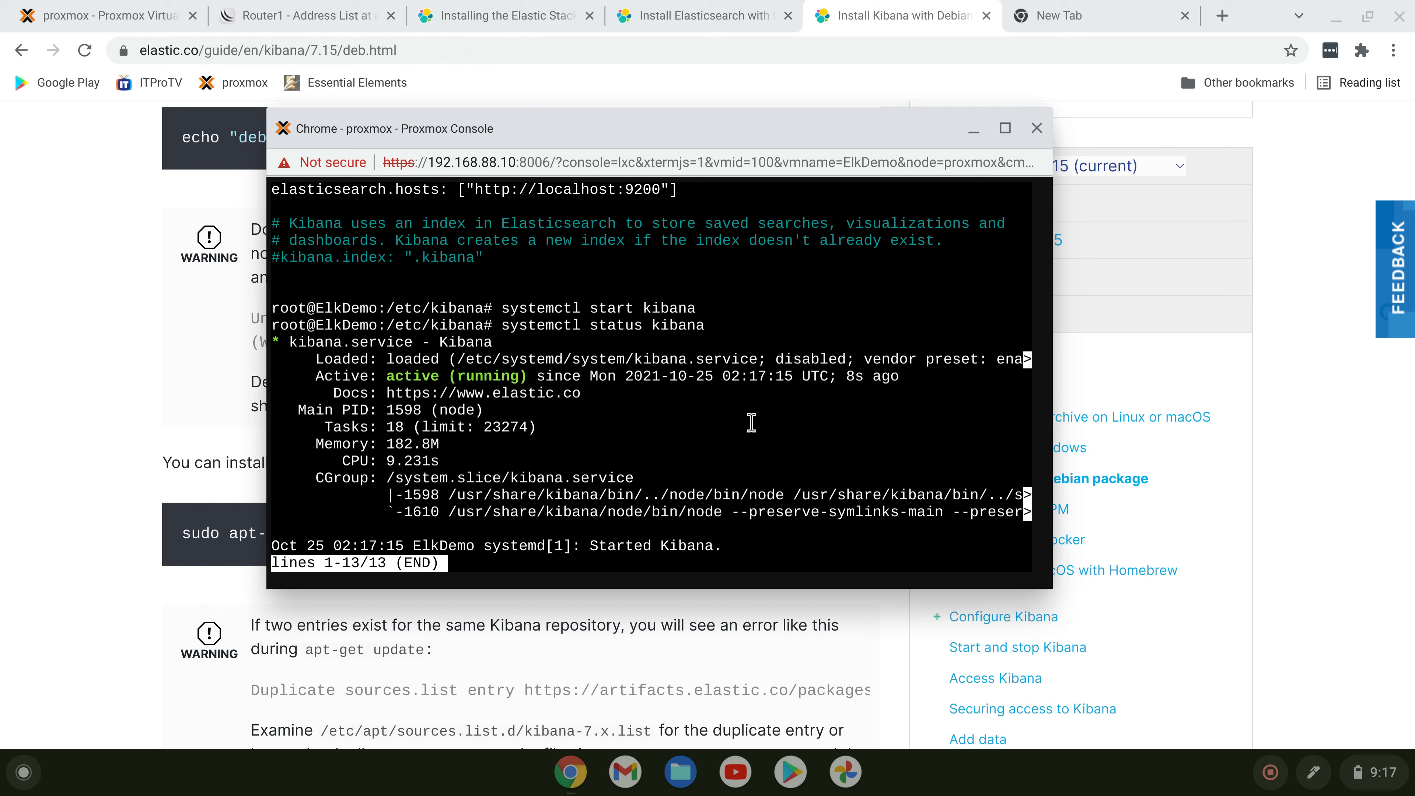
text(q)
List the listening ports with netstat -tupln and examine the local addresses used by Kibana and Elasticsearch.
text(netstat )
text(-tupln)
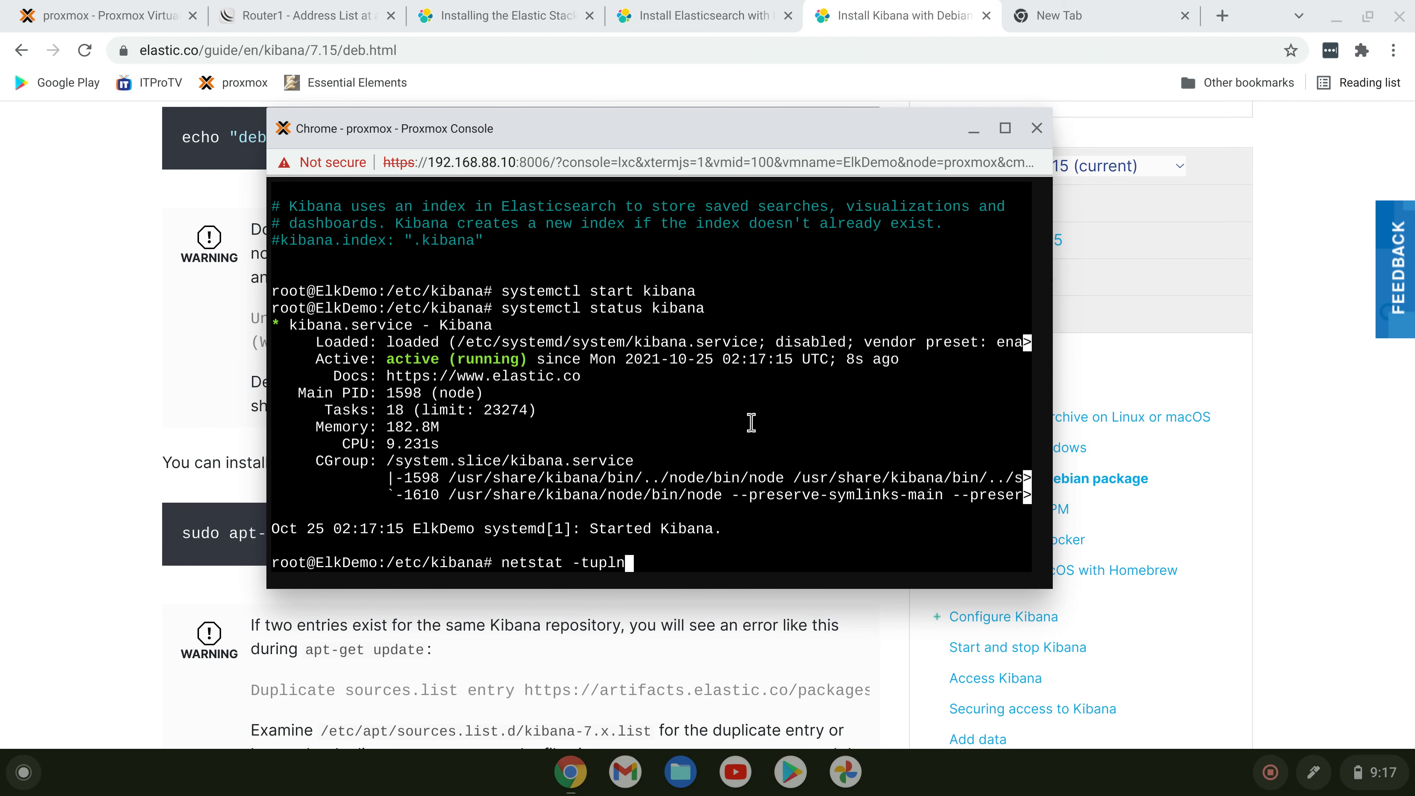
key(Return)
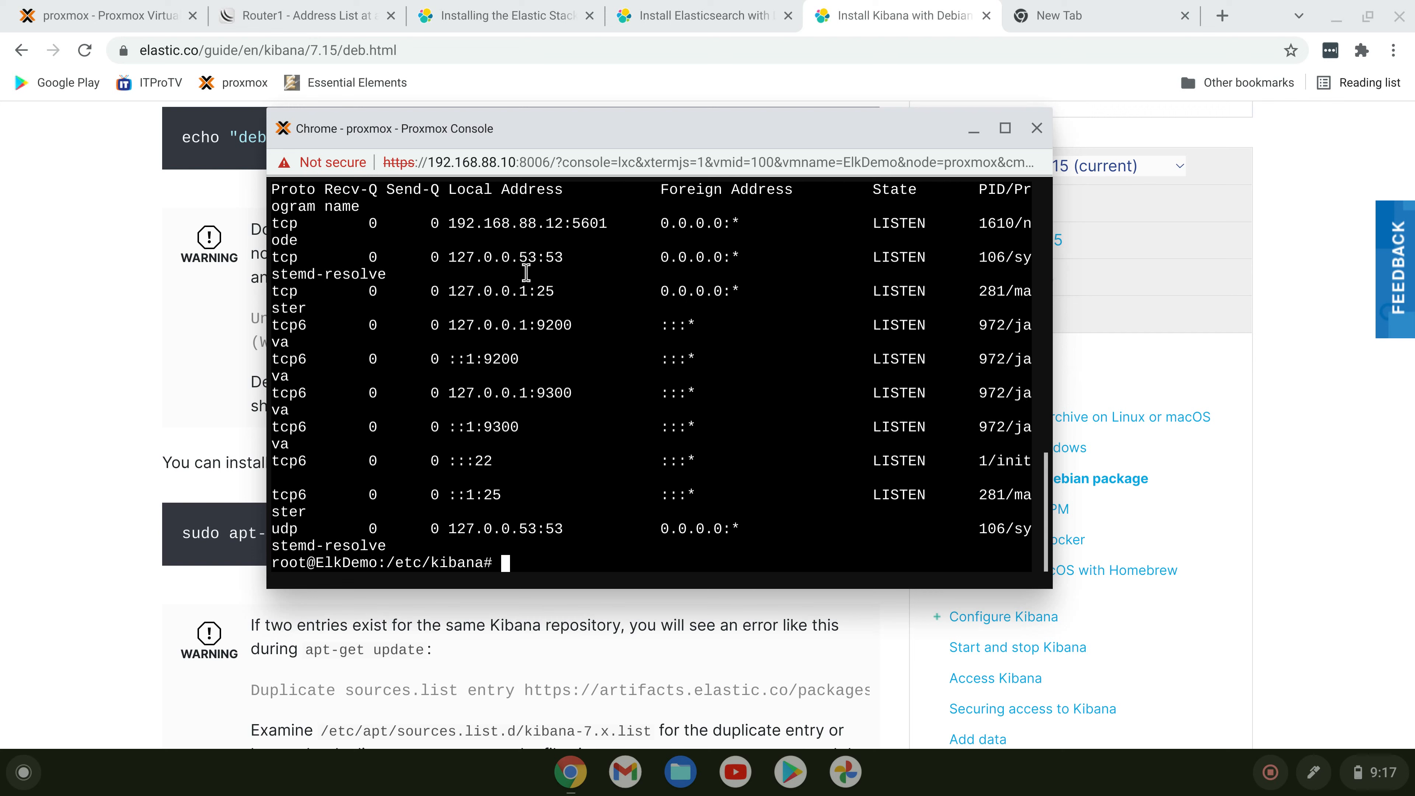
drag(615, 223, 460, 229)
click(571, 244)
drag(607, 226, 566, 228)
click(620, 305)
drag(579, 325, 413, 324)
drag(583, 393, 433, 394)
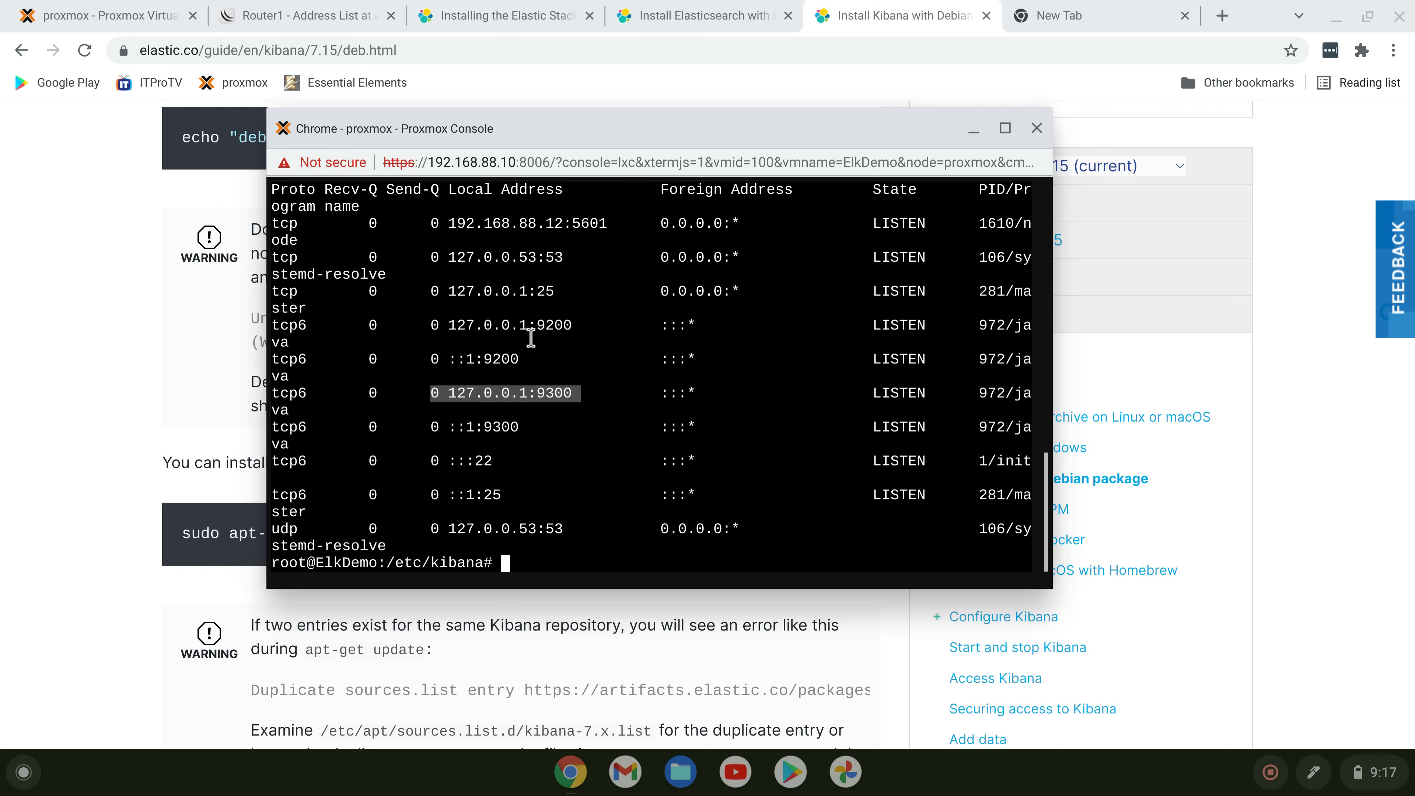
click(539, 357)
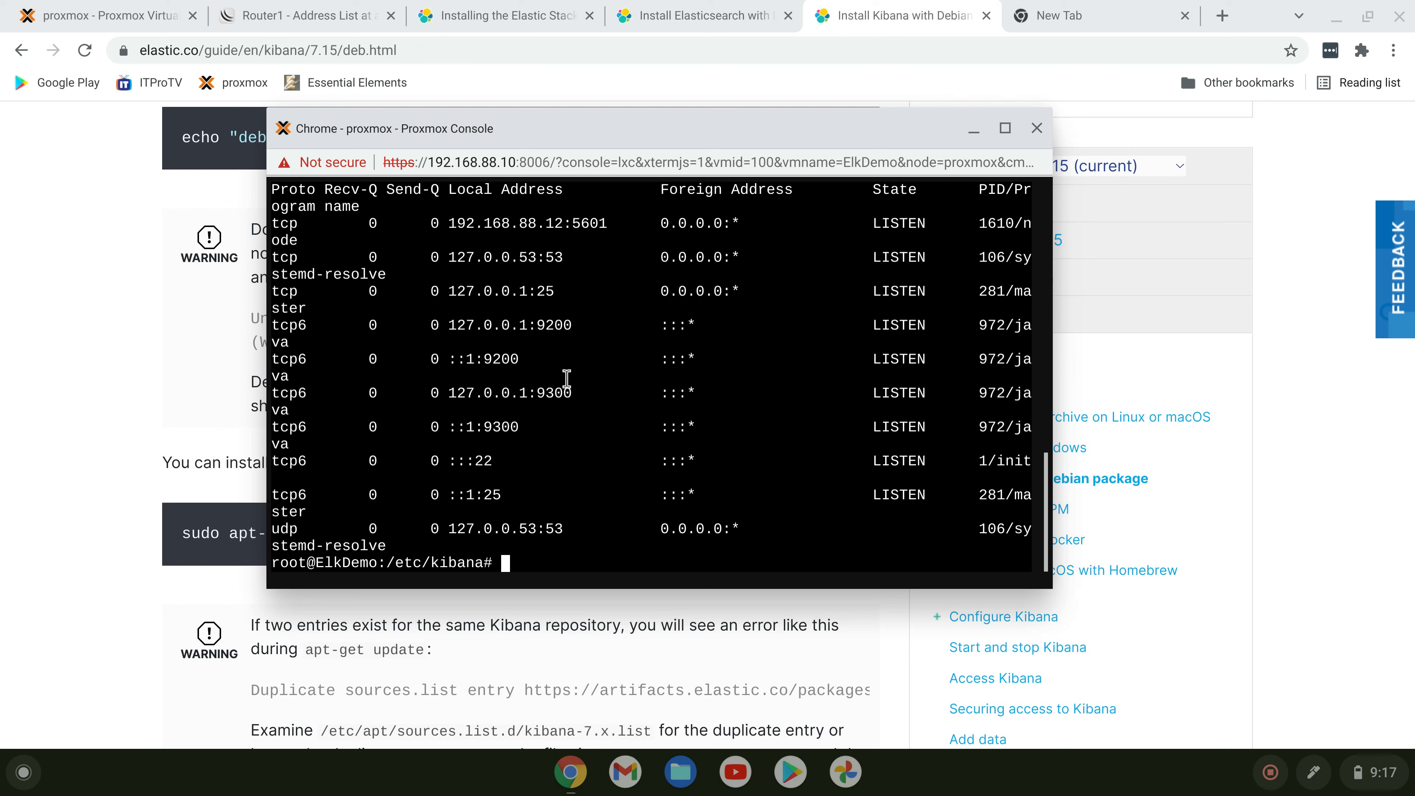
Change to the root directory with cd / and clear the console.
text(cd /)
key(Return)
text(clear)
key(Return)
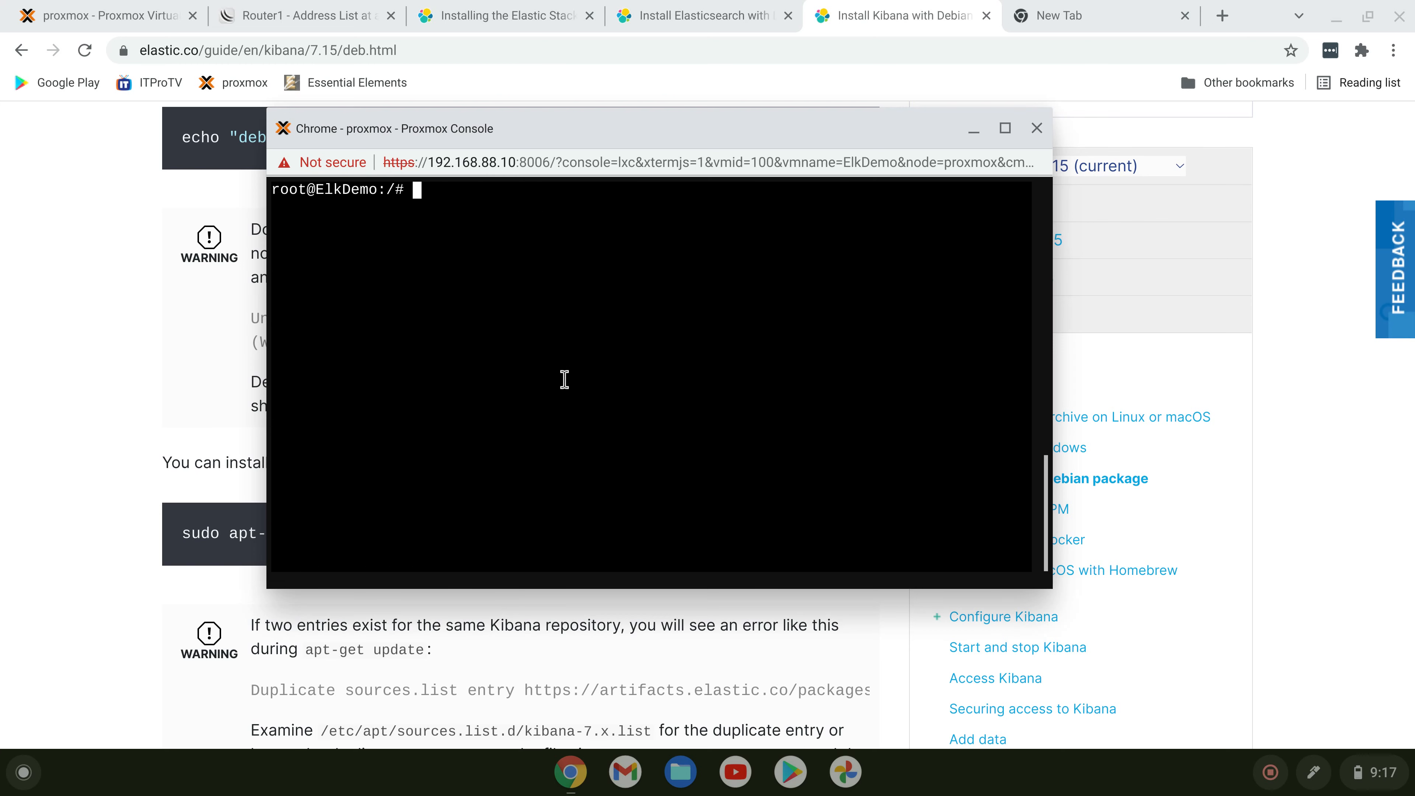
Load the Kibana web interface at 192.168.88.12:5601 in the empty browser tab.
click(1316, 368)
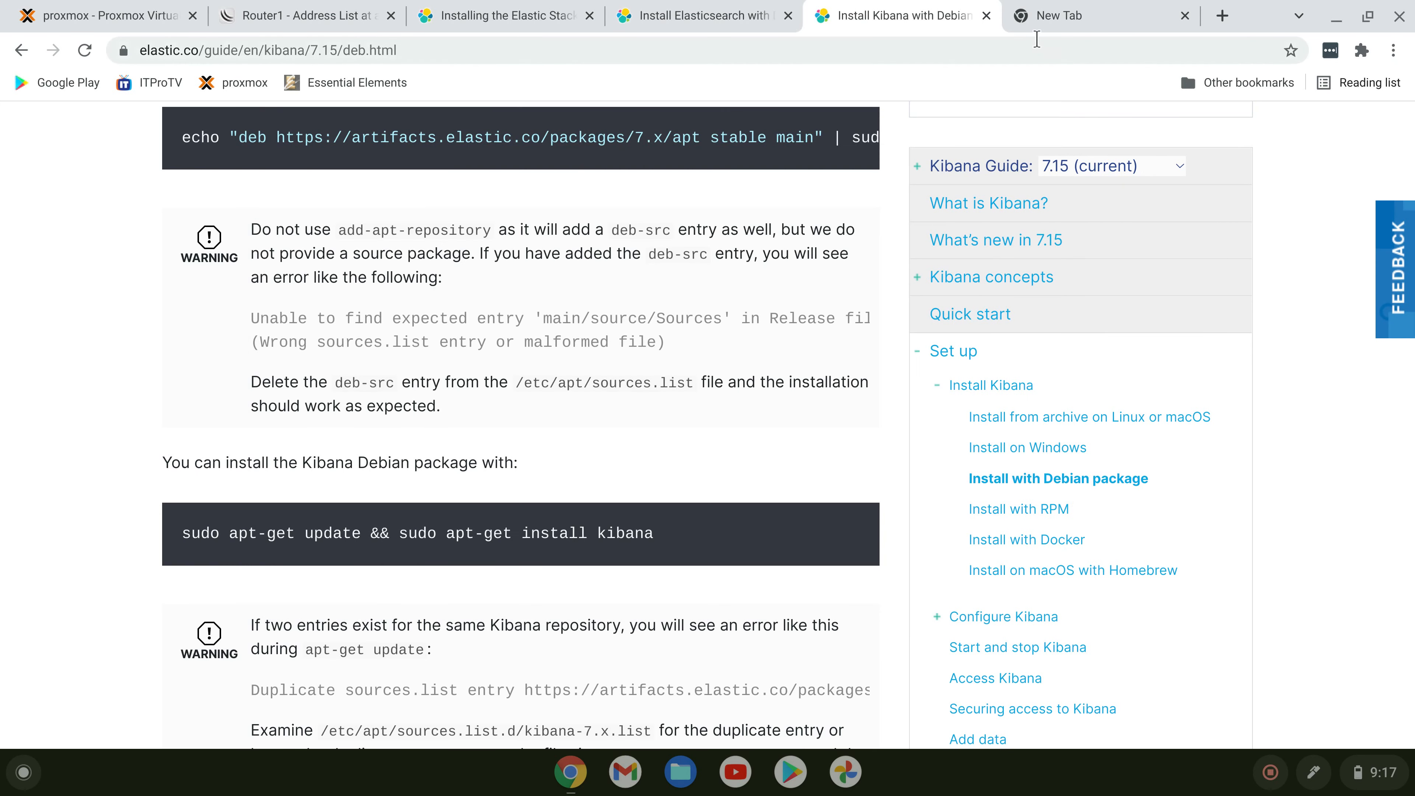
click(1037, 17)
click(283, 50)
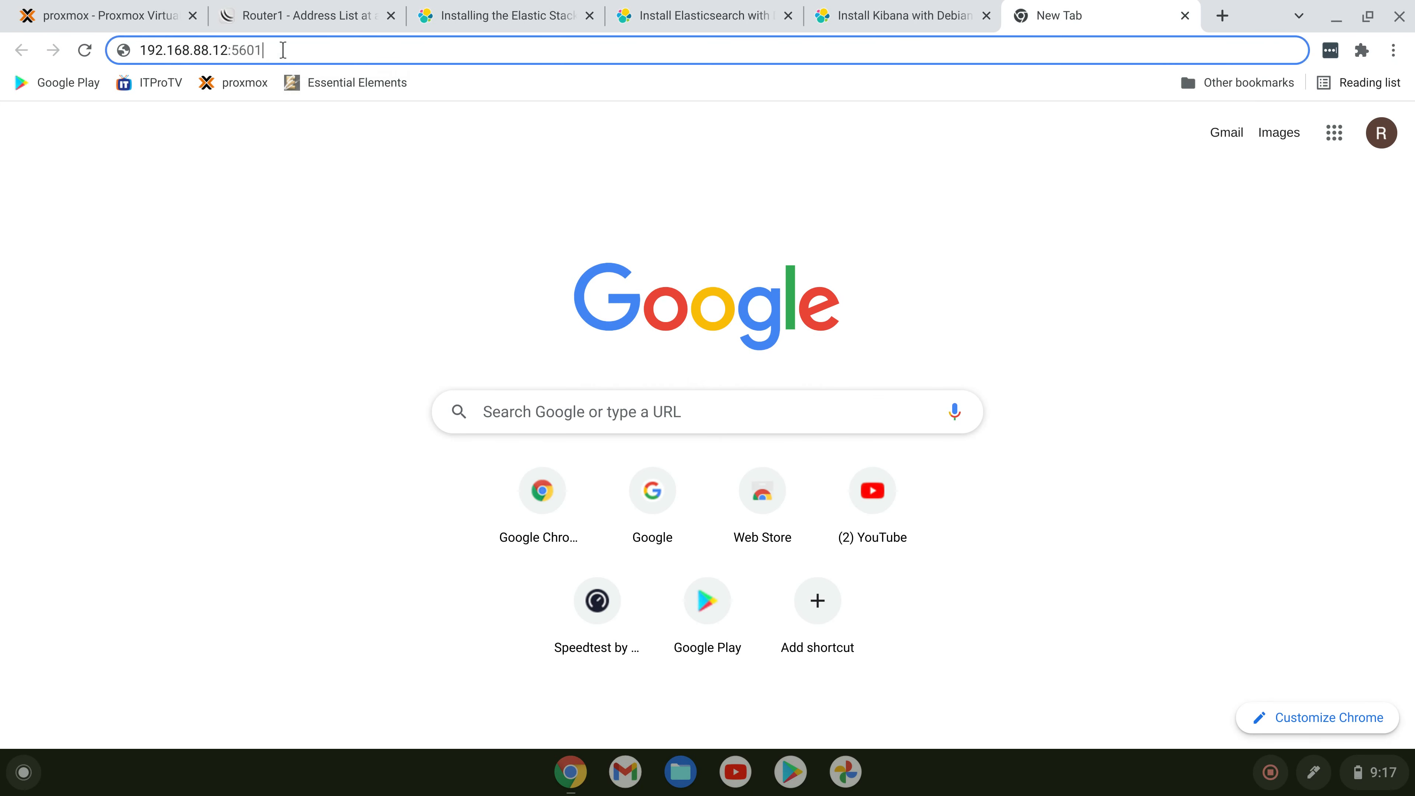
key(Return)
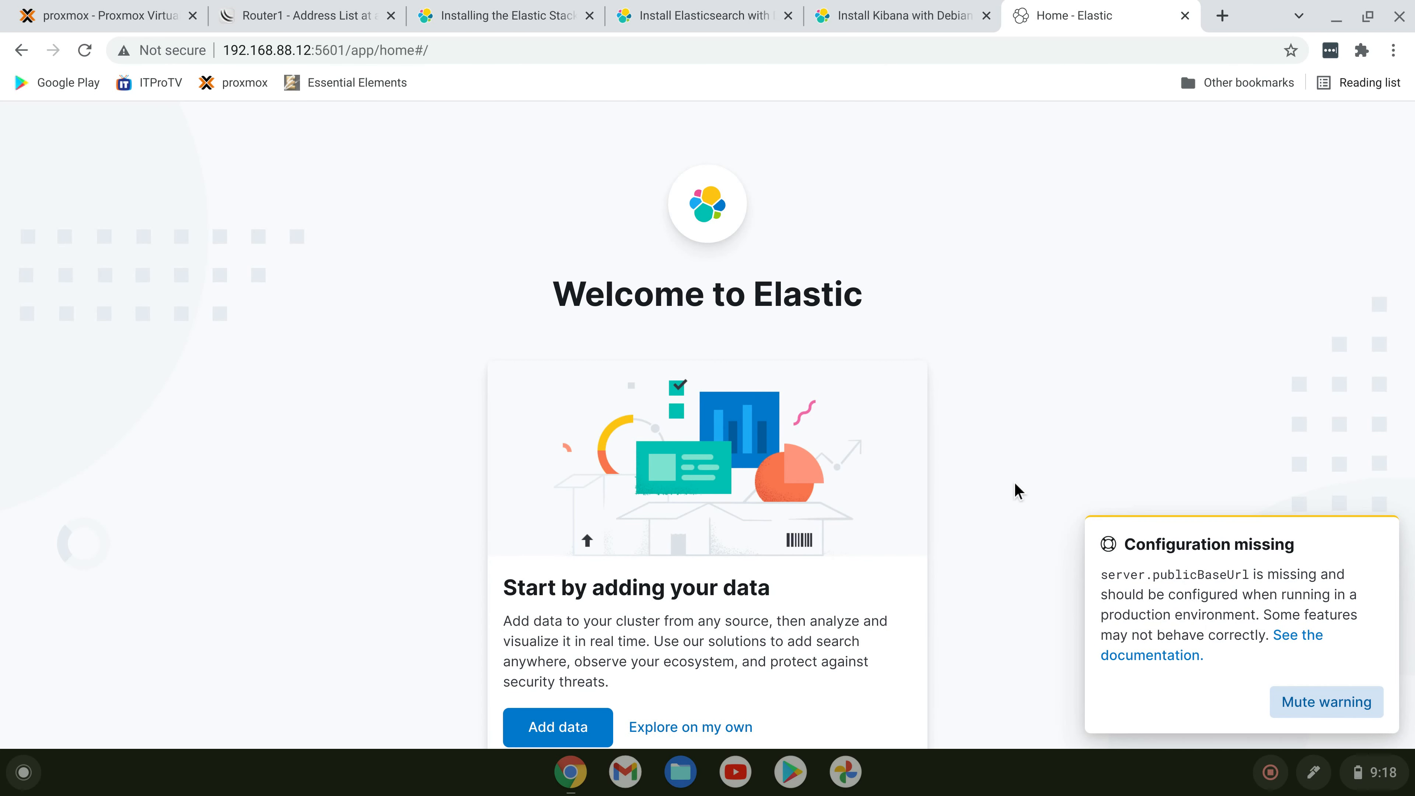
Choose to explore Elastic on your own and mute the missing configuration warning.
scroll(948, 603, down, 2)
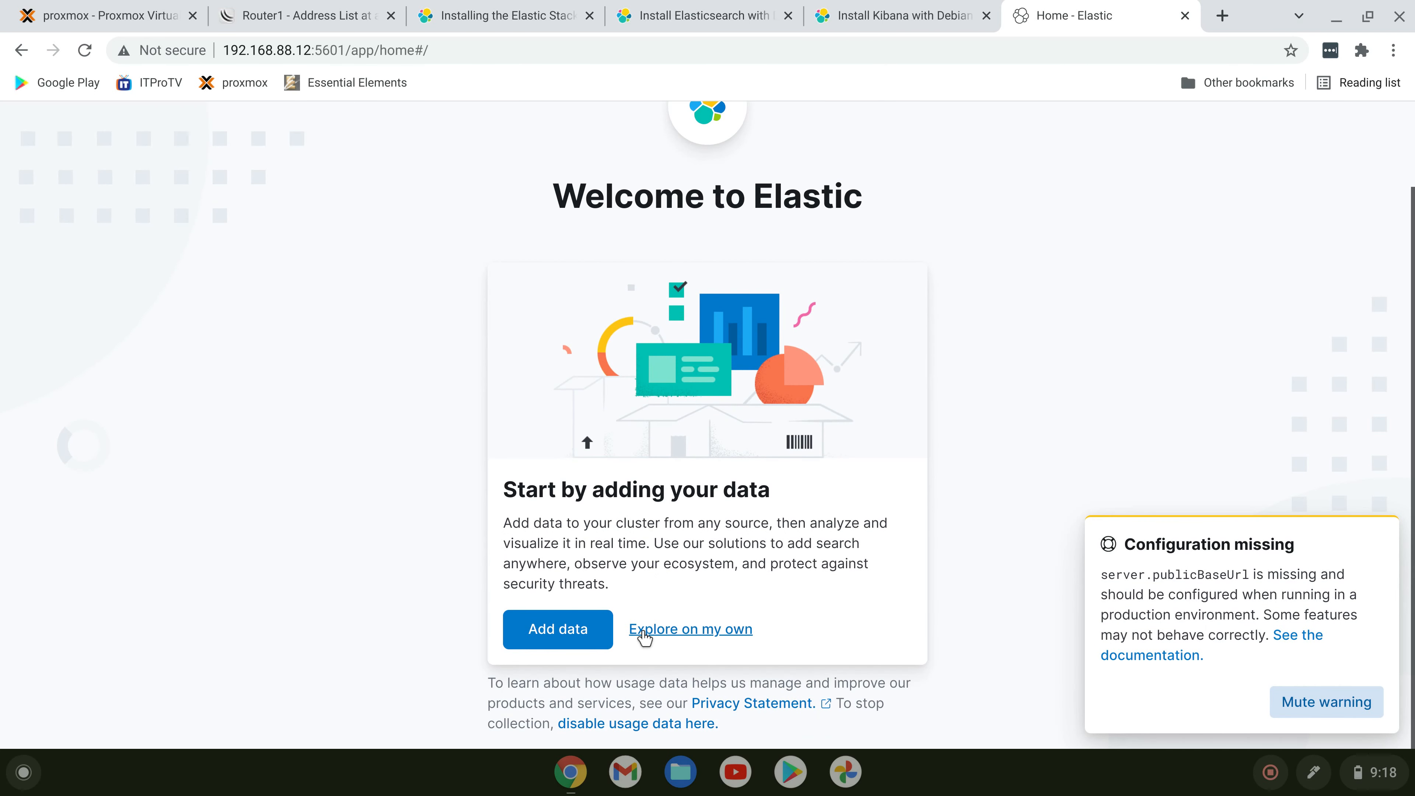
click(689, 635)
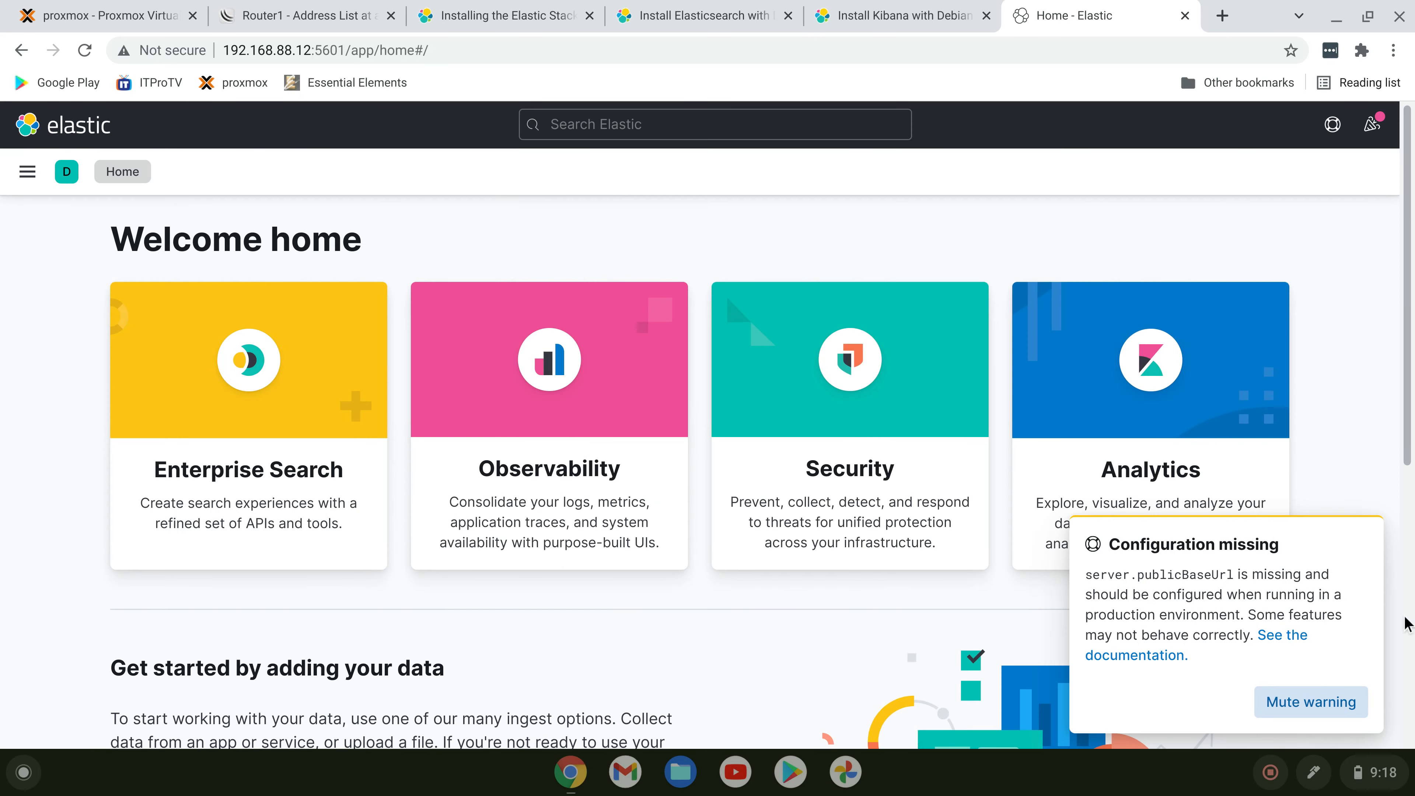
click(1305, 711)
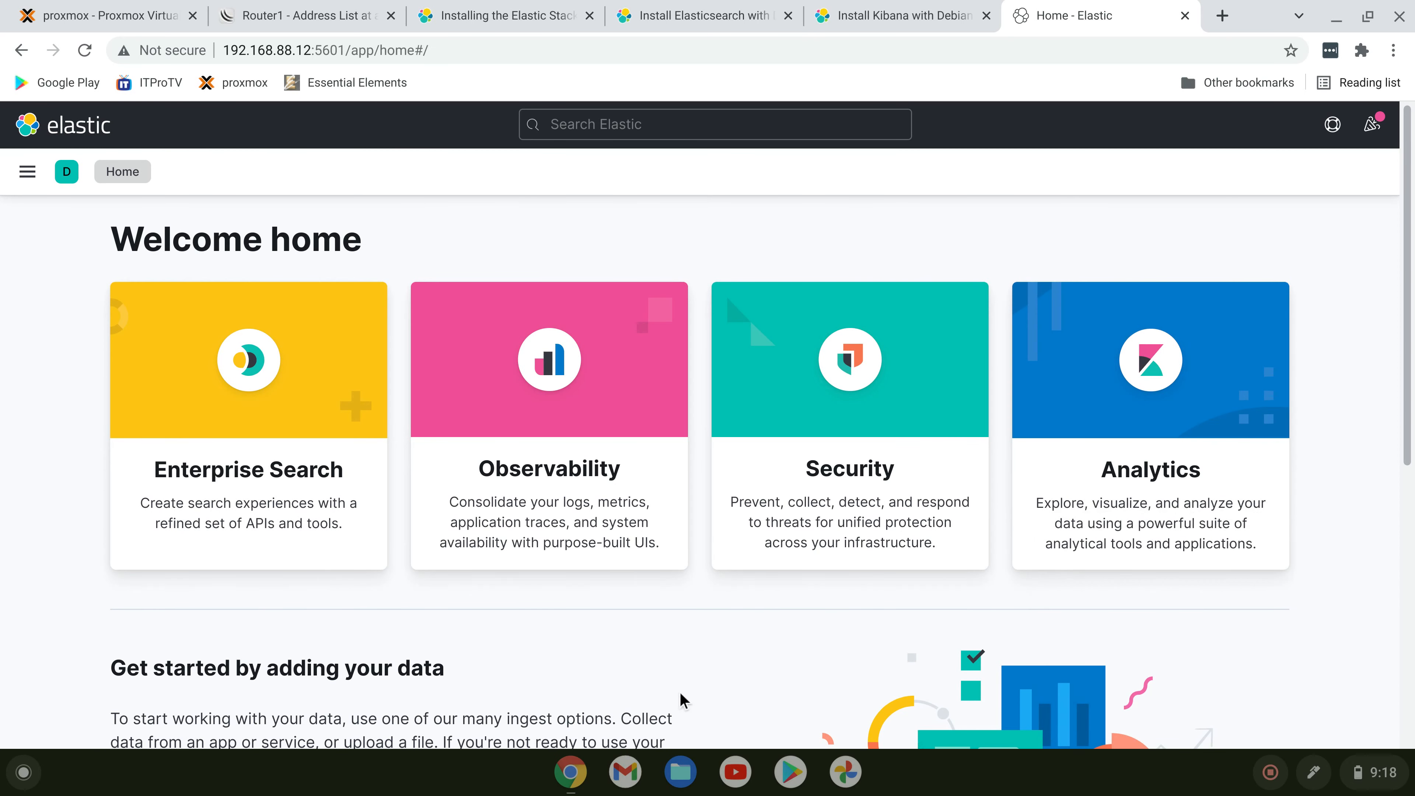
Look over the sections of the Elastic home page and open the page for adding your own data.
scroll(627, 683, down, 5)
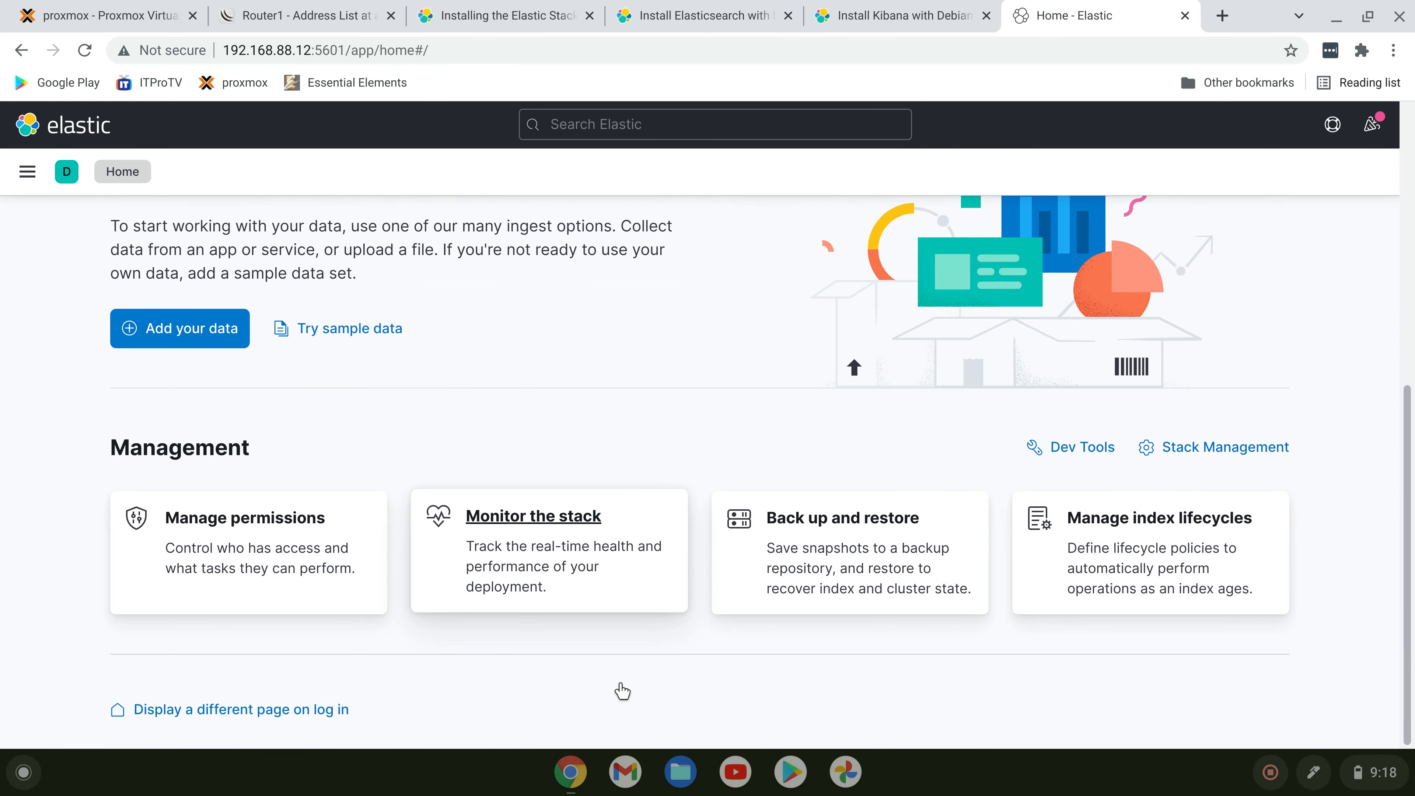
scroll(617, 680, up, 5)
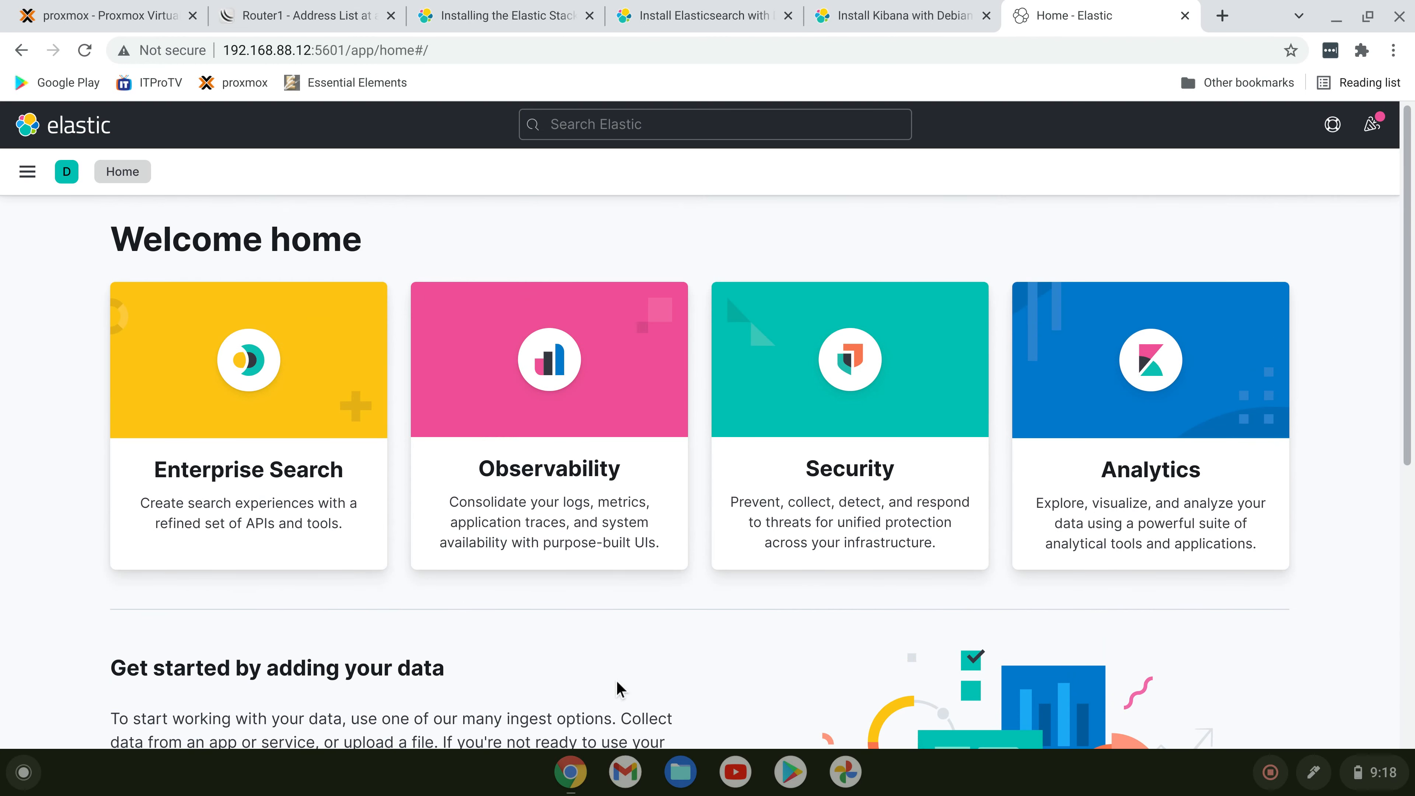
scroll(616, 680, down, 1)
scroll(616, 680, down, 4)
scroll(616, 680, up, 5)
scroll(500, 625, down, 4)
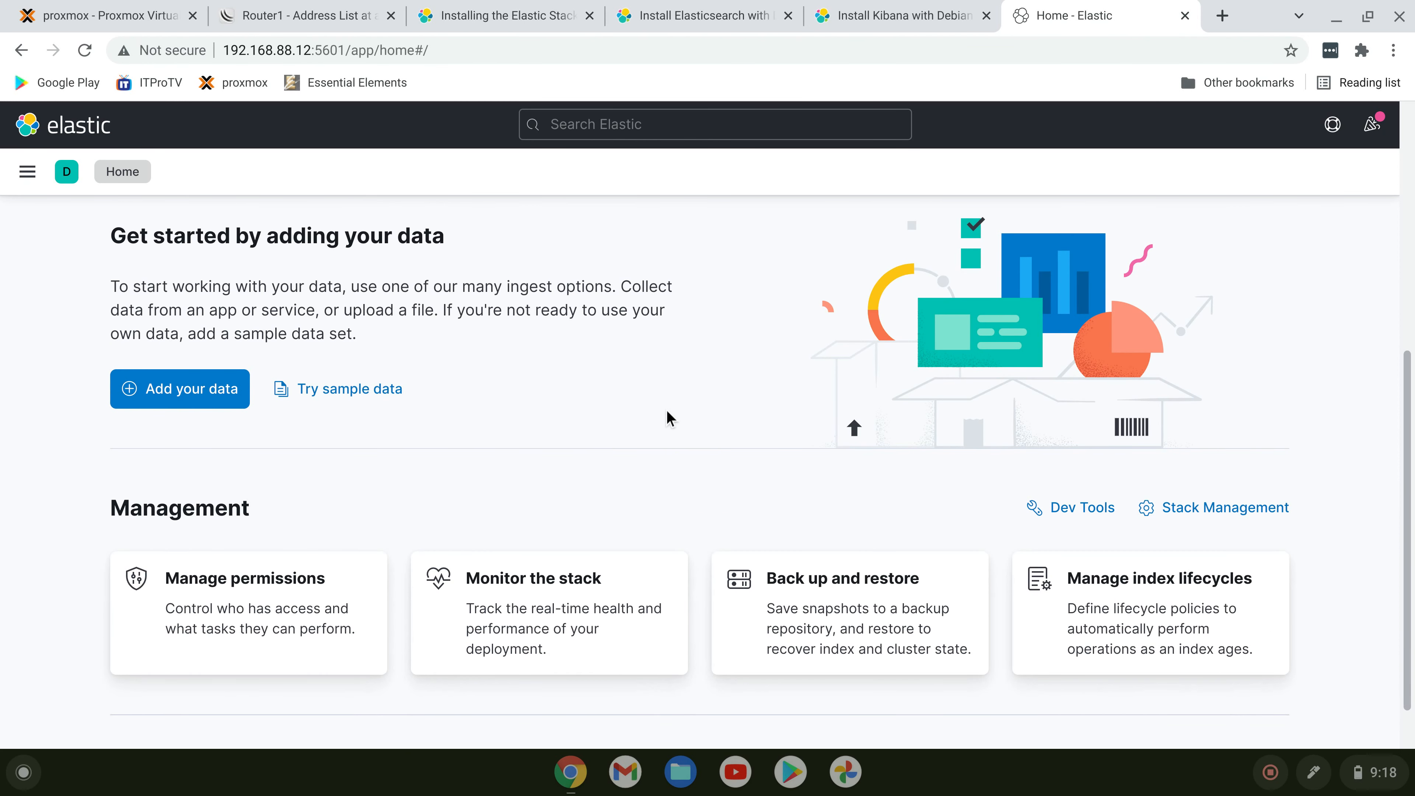
click(178, 396)
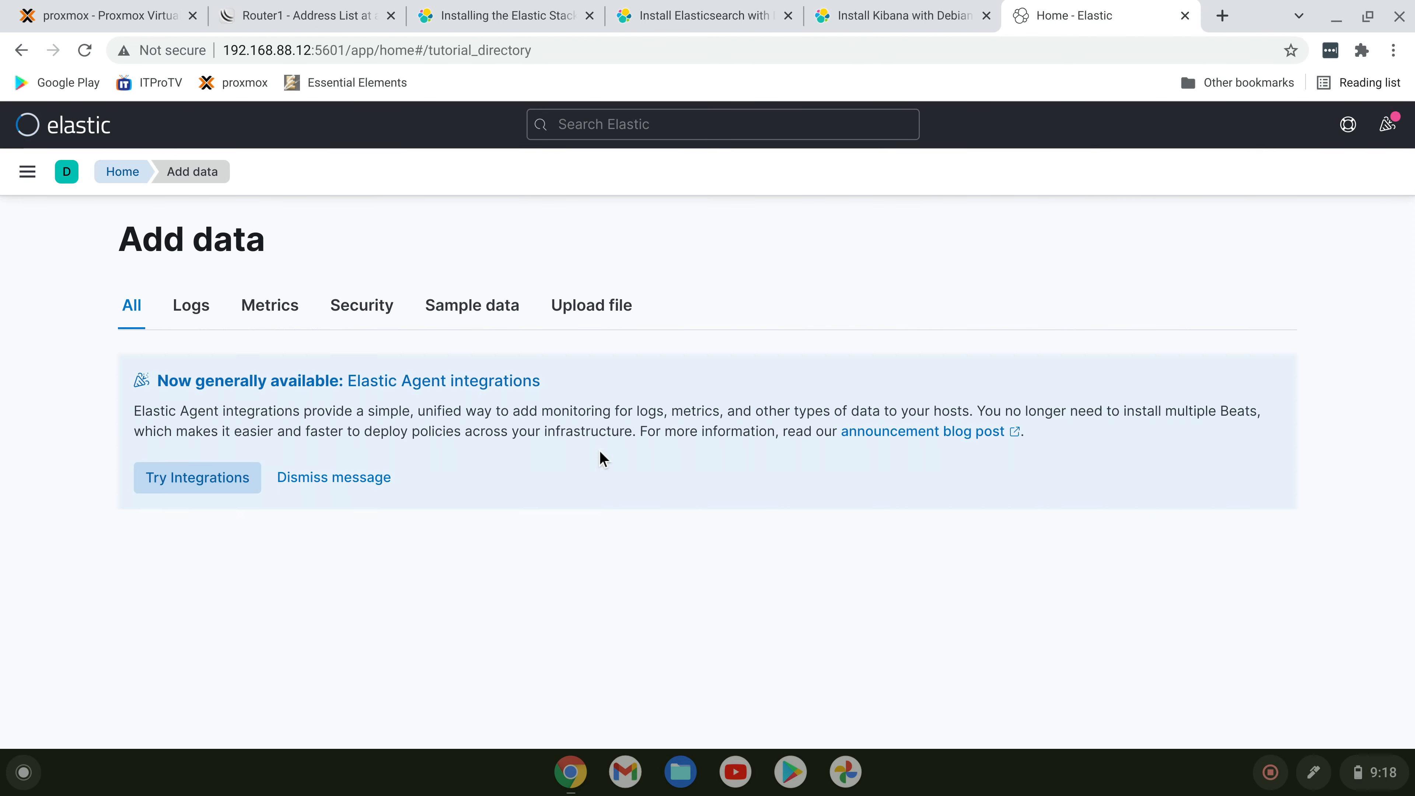
Find the NetFlow / IPFIX Collector among the available data sources and open its setup guide.
scroll(594, 476, down, 20)
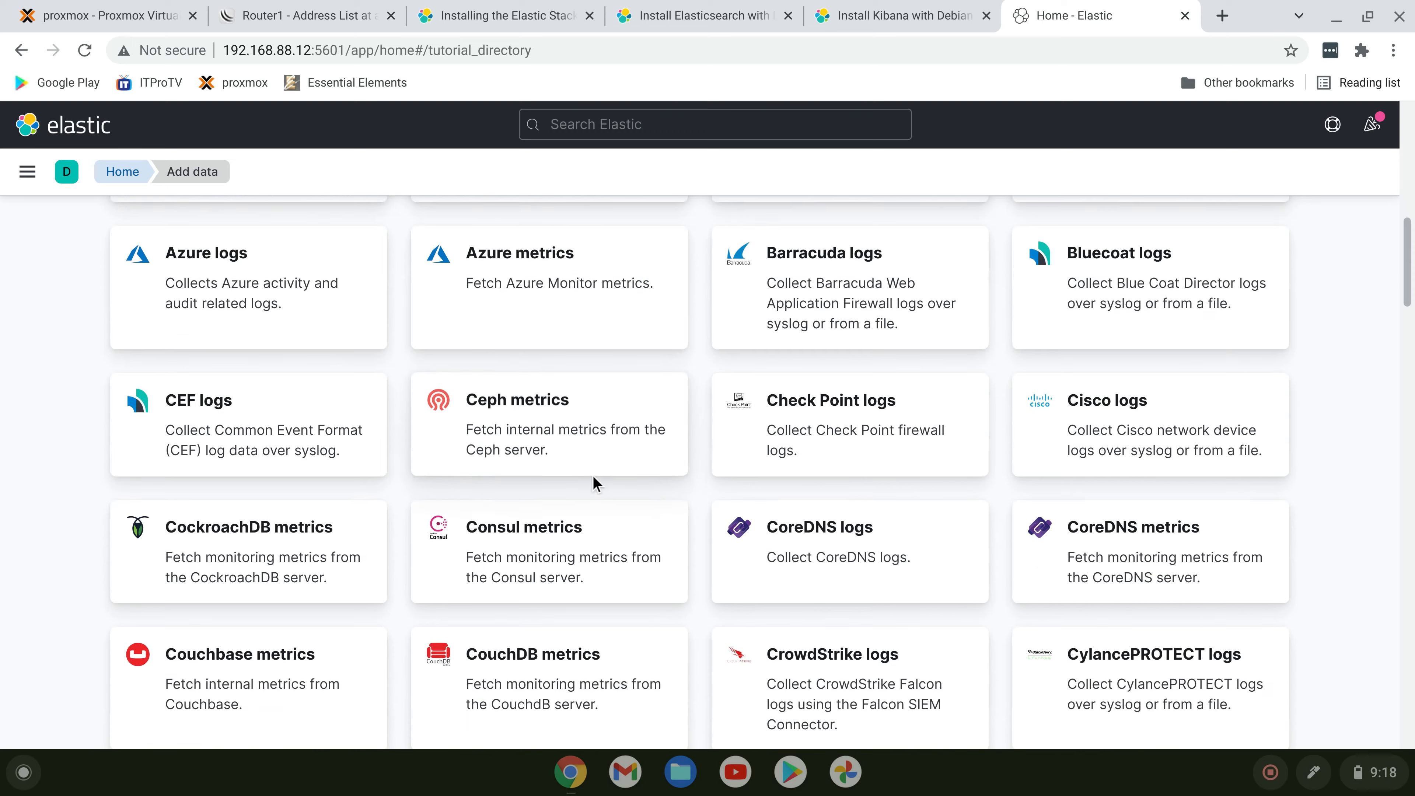
scroll(590, 485, down, 3)
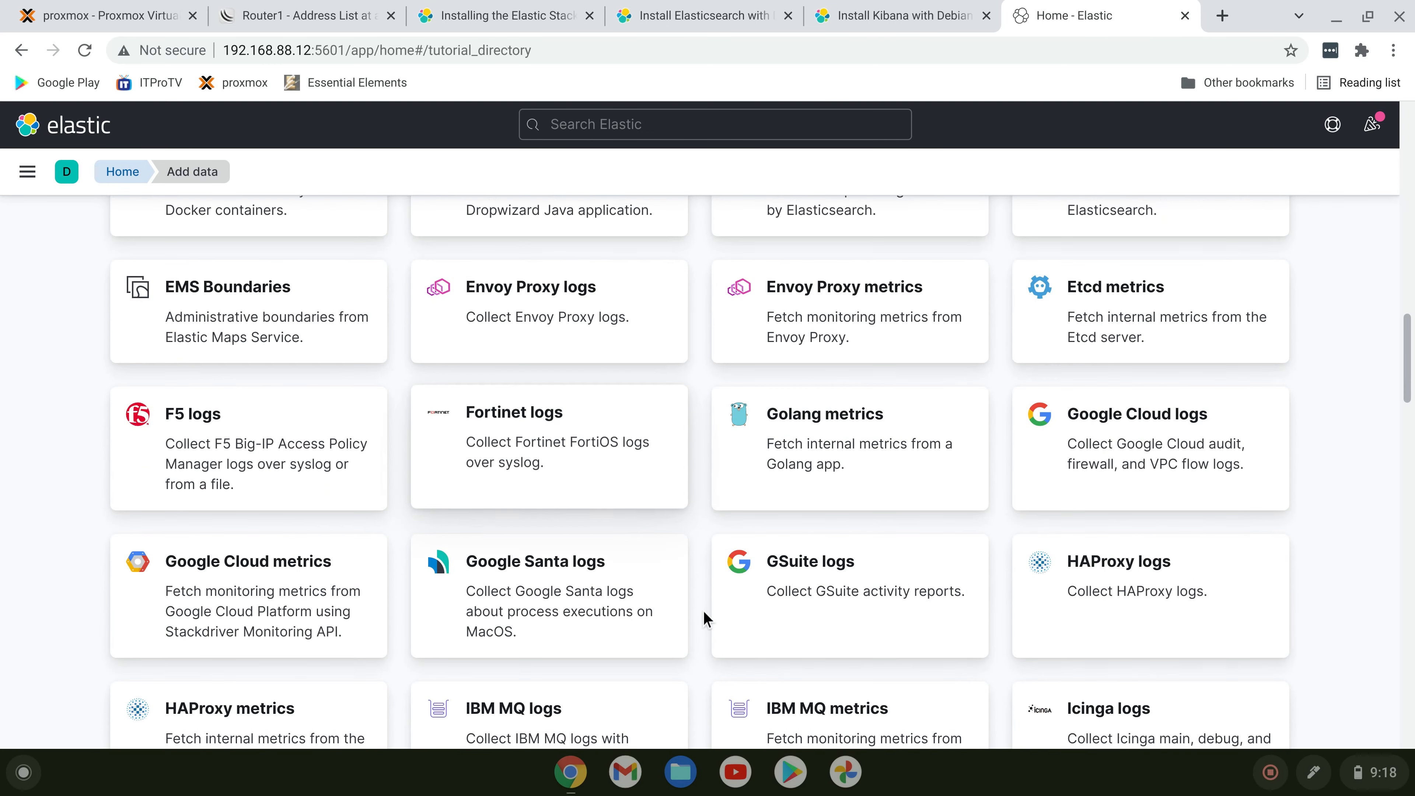
scroll(586, 618, down, 9)
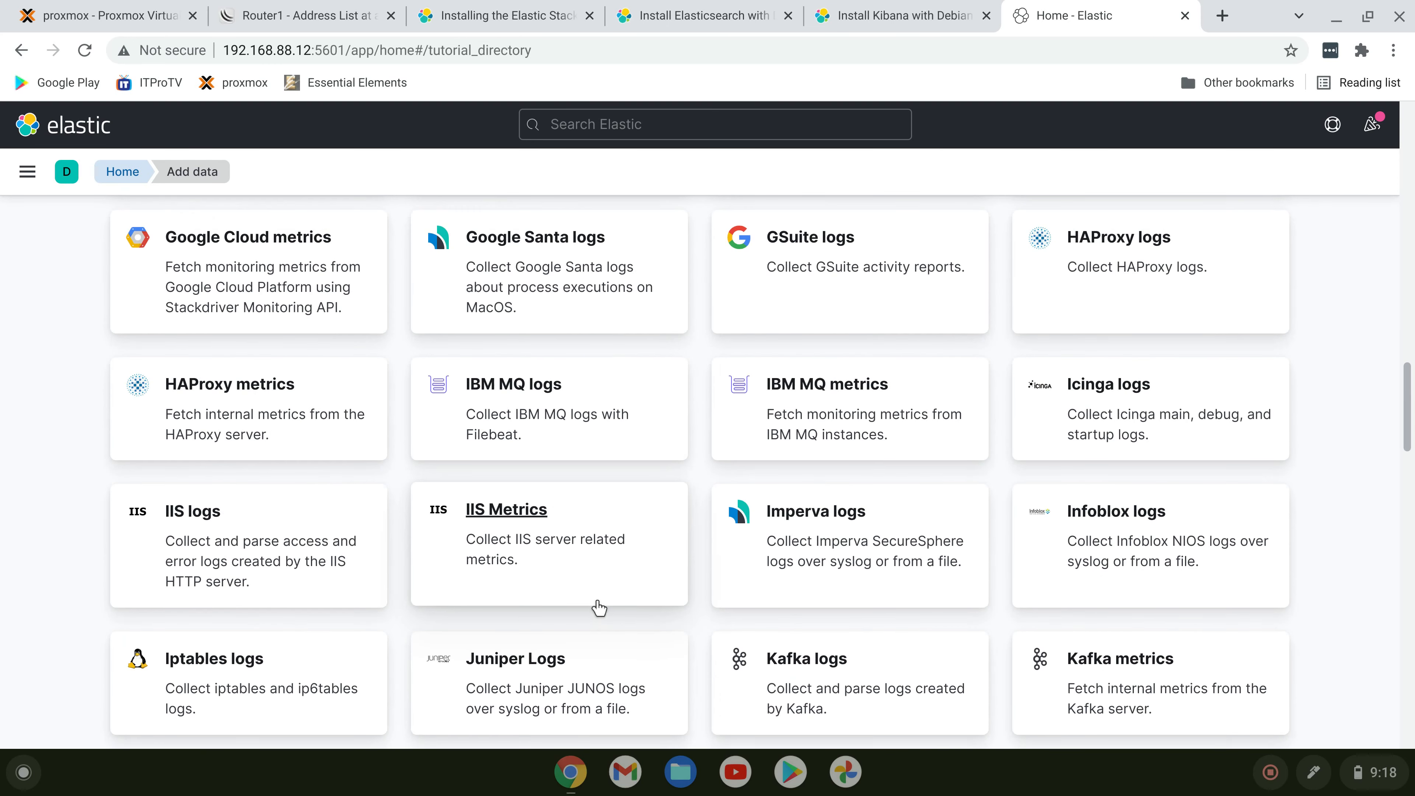
scroll(598, 611, down, 7)
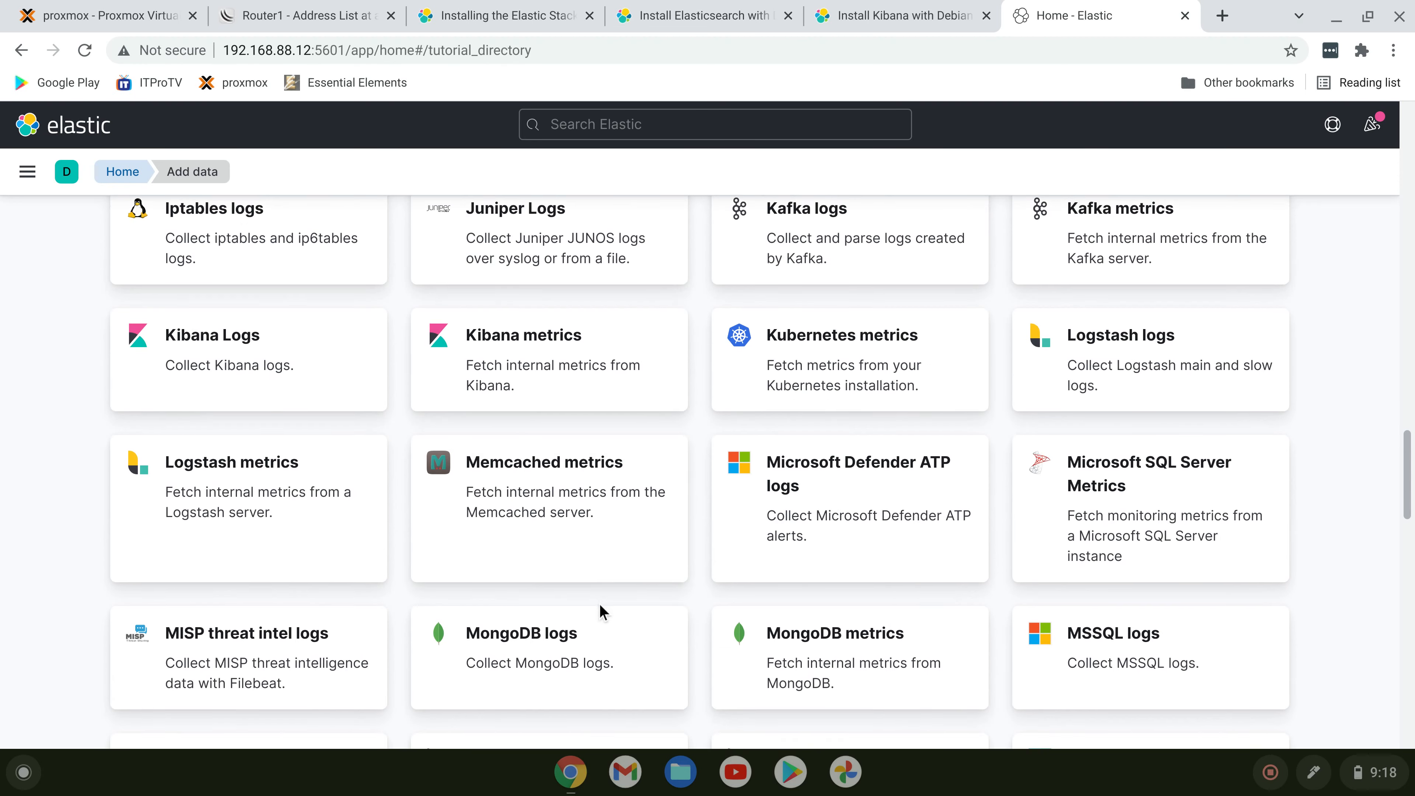
scroll(601, 612, down, 5)
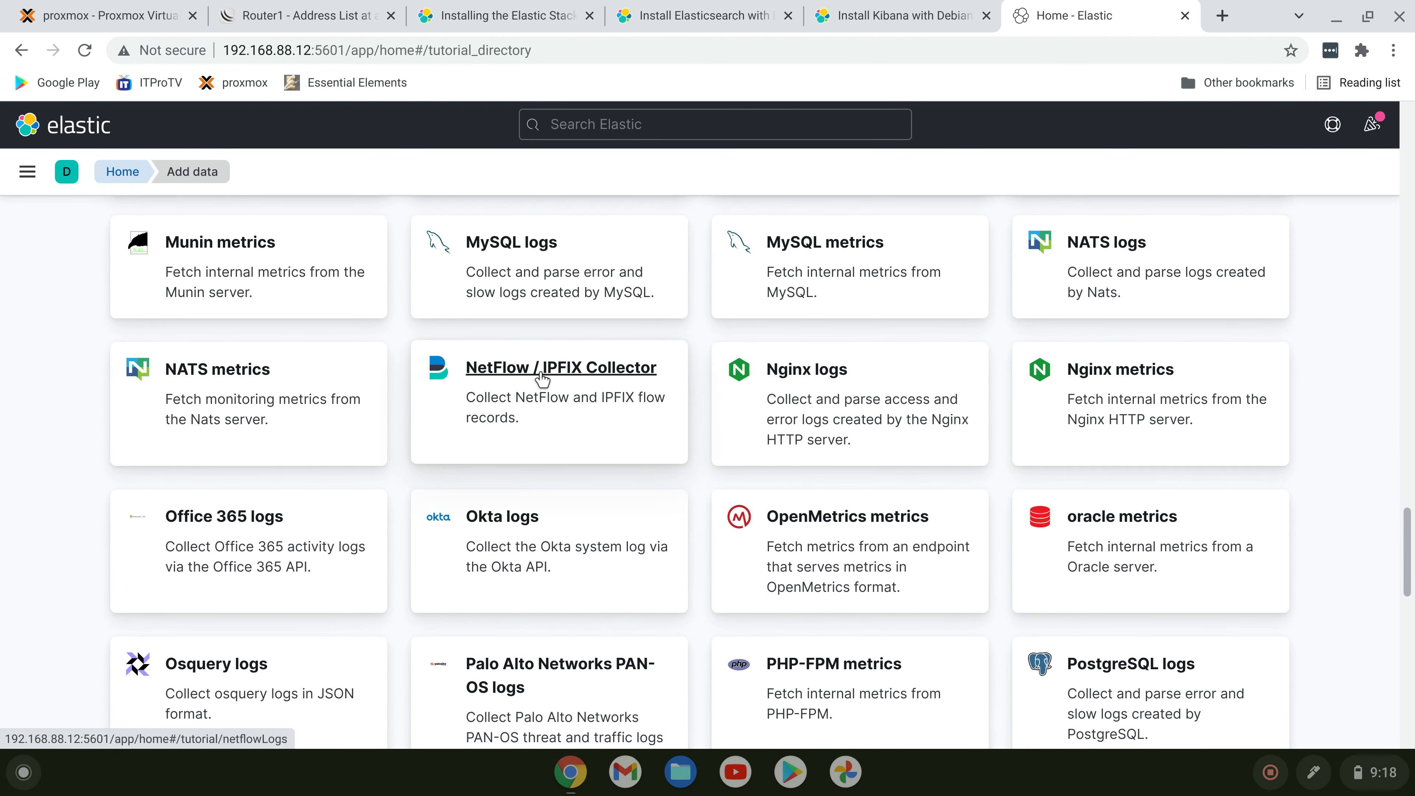
click(542, 369)
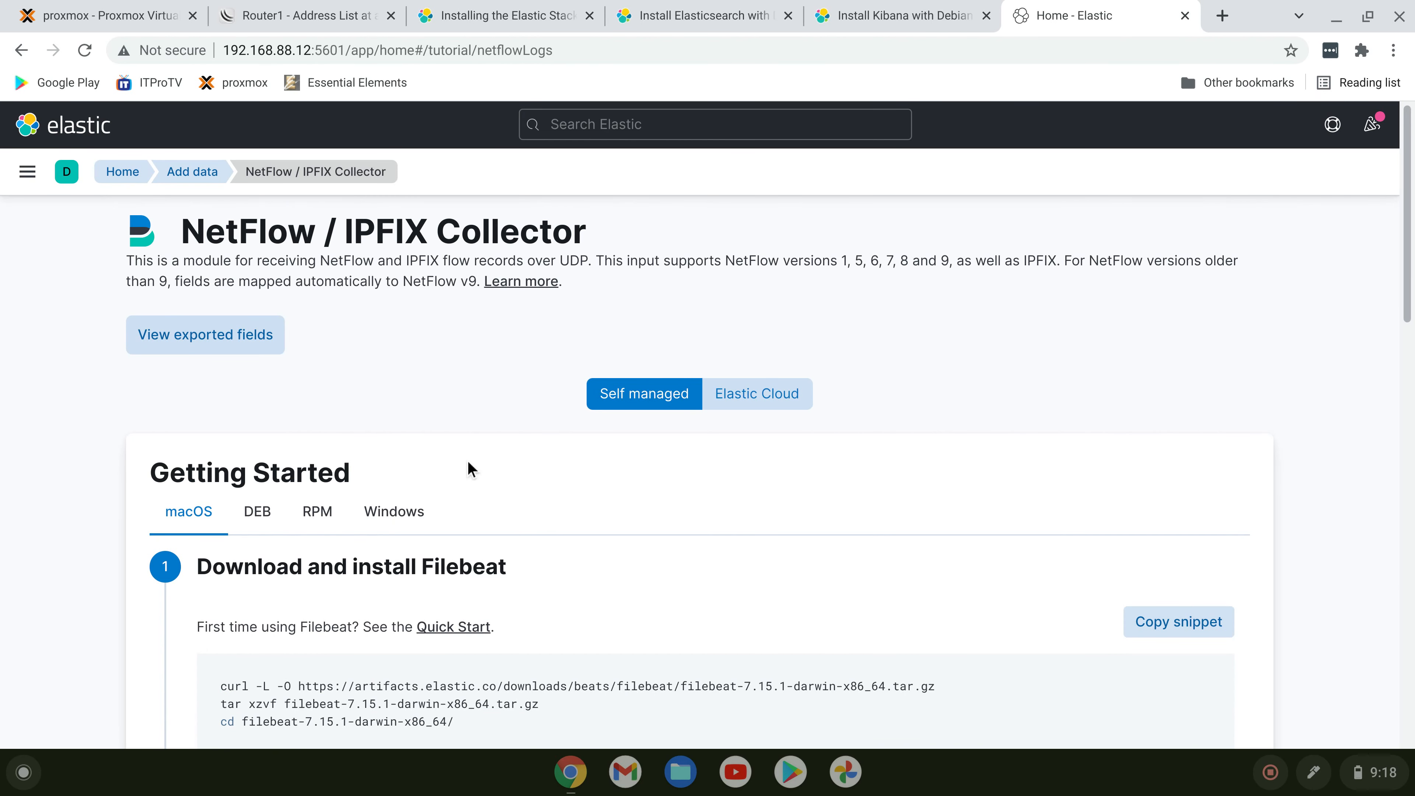
Show the DEB version of the Getting Started instructions and view the Filebeat installation and configuration steps.
scroll(454, 482, down, 2)
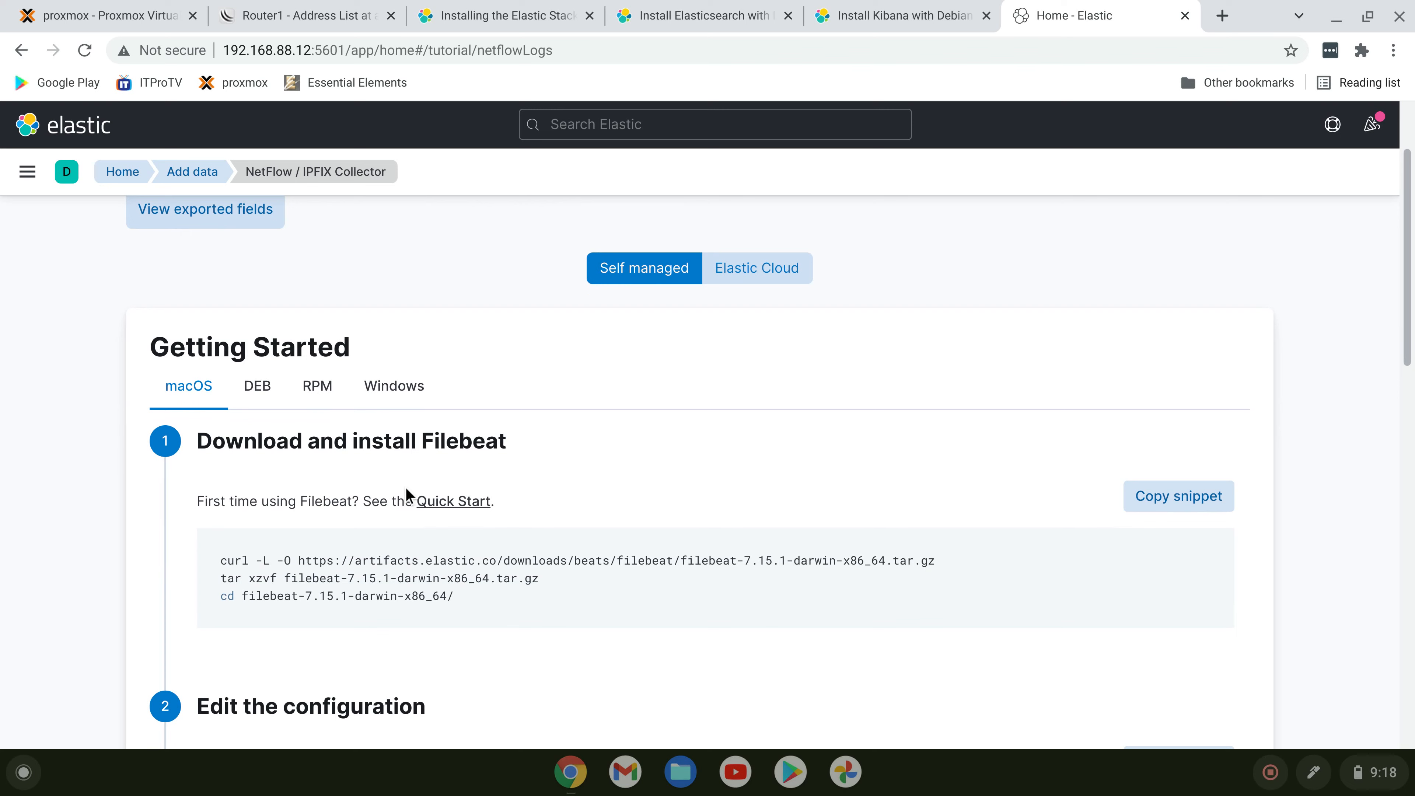
click(257, 392)
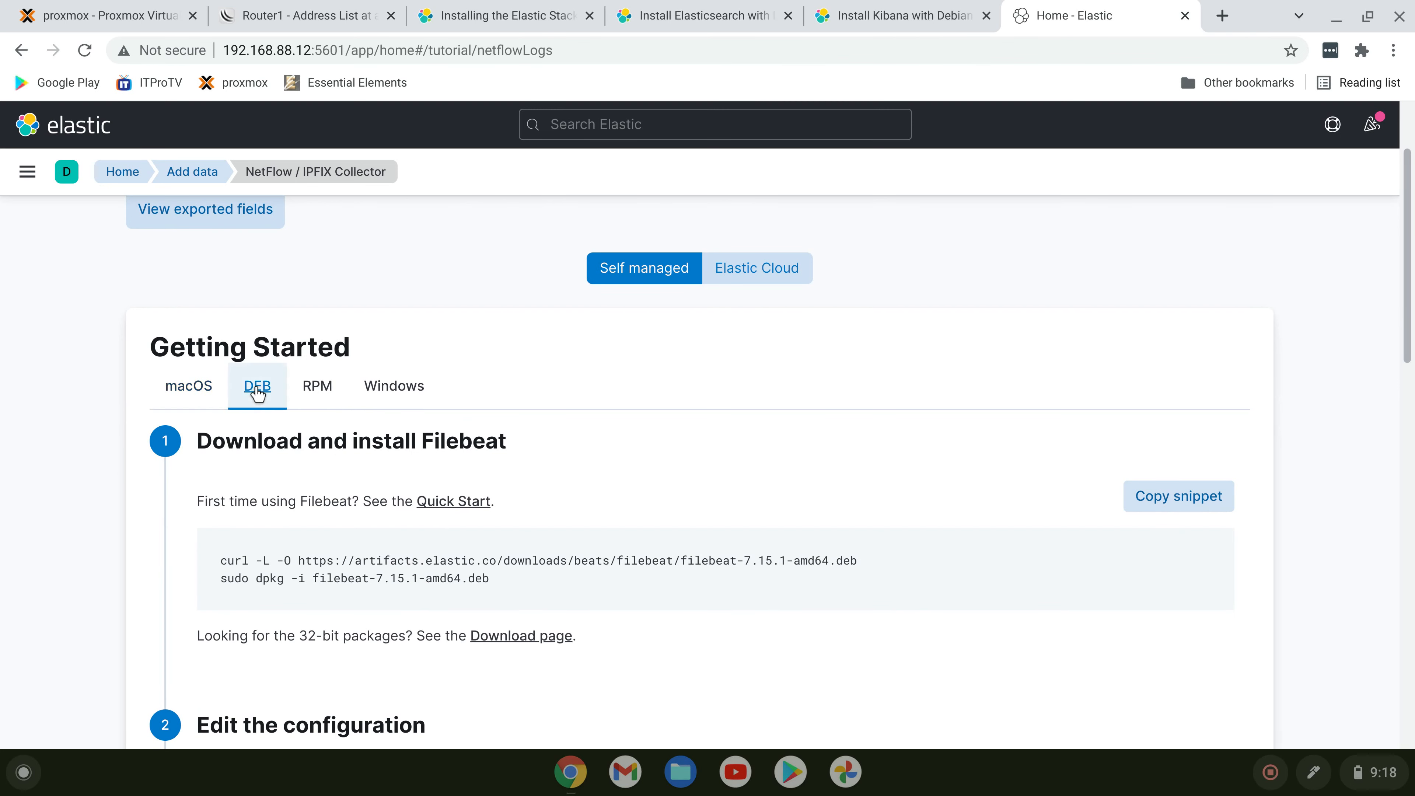
scroll(631, 429, down, 3)
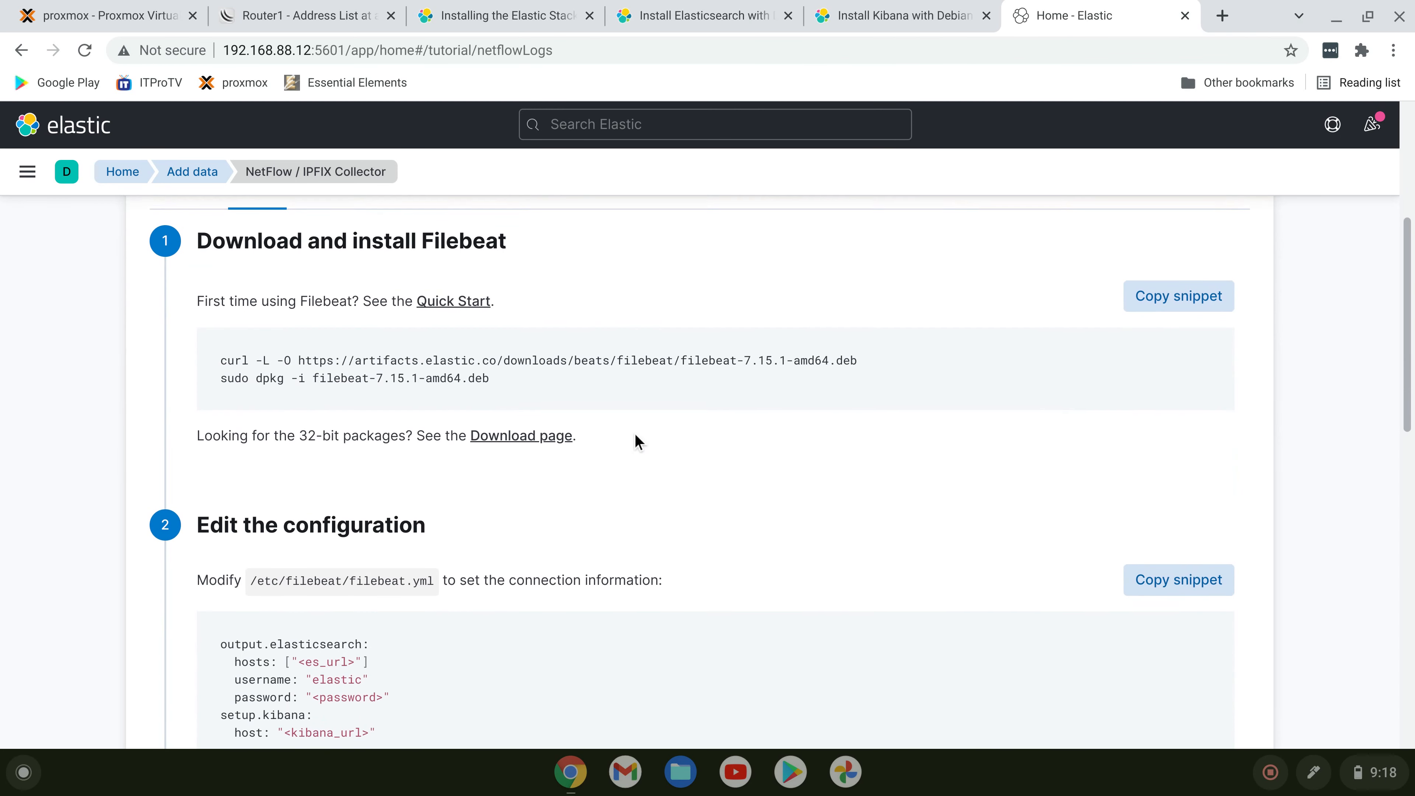